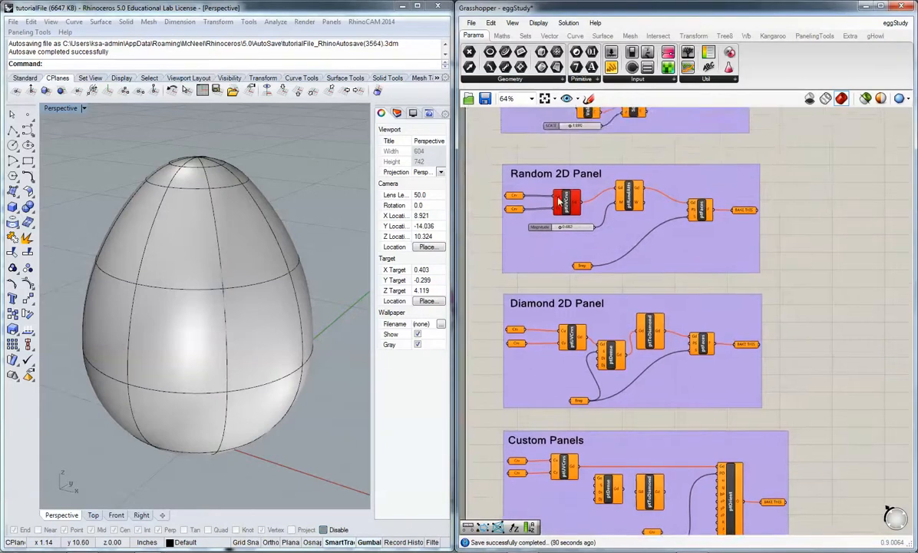
- Examine the PanelingTools Grid, Panel2D and Panel3D component lists and the egg surface's isocurve layout
scroll(559, 201, "up", 3)
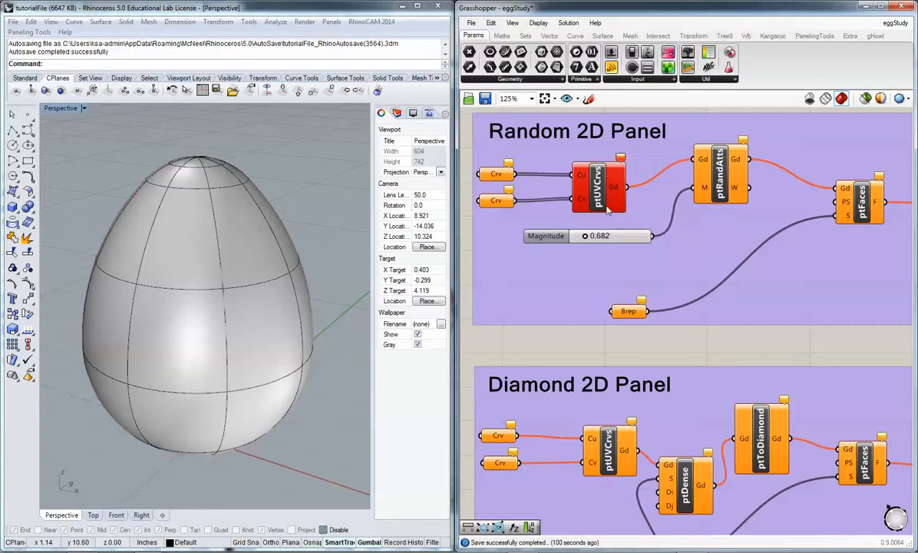
left_click(816, 38)
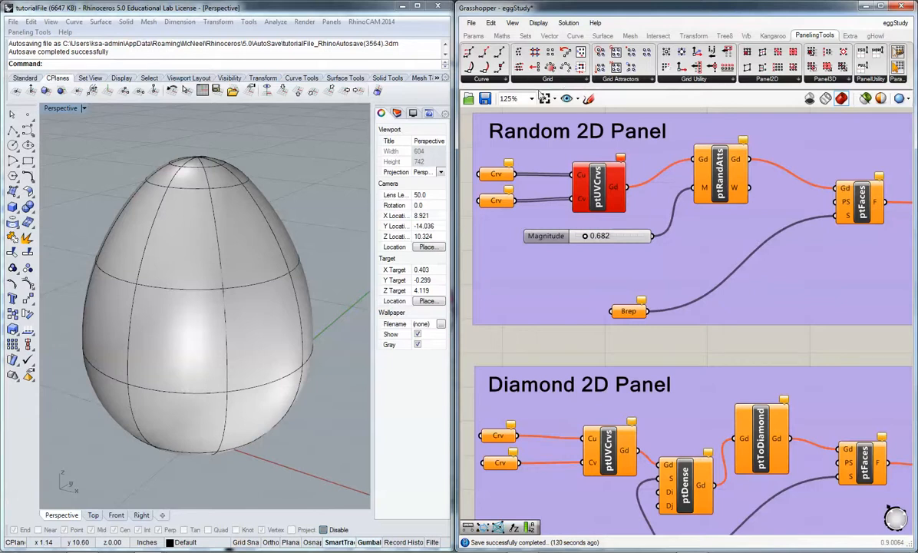
left_click(547, 80)
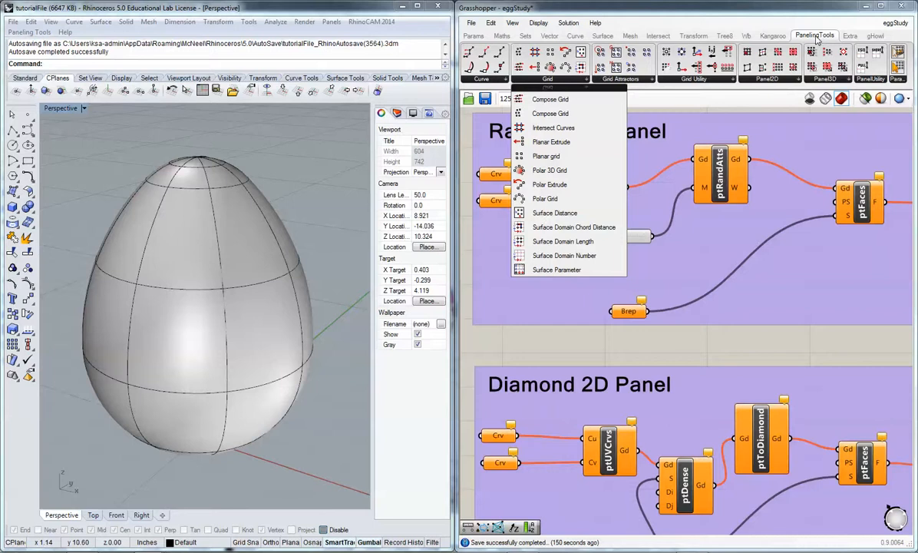
left_click(769, 80)
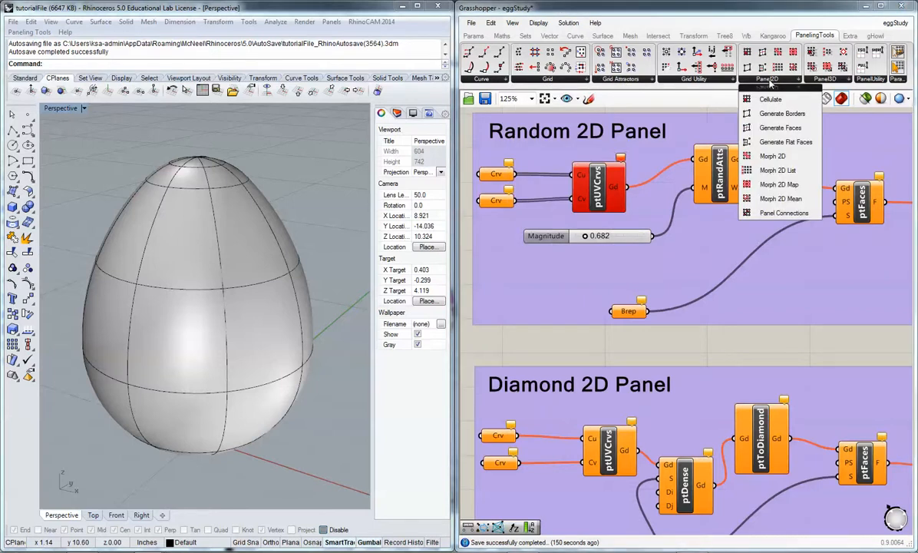
left_click(835, 81)
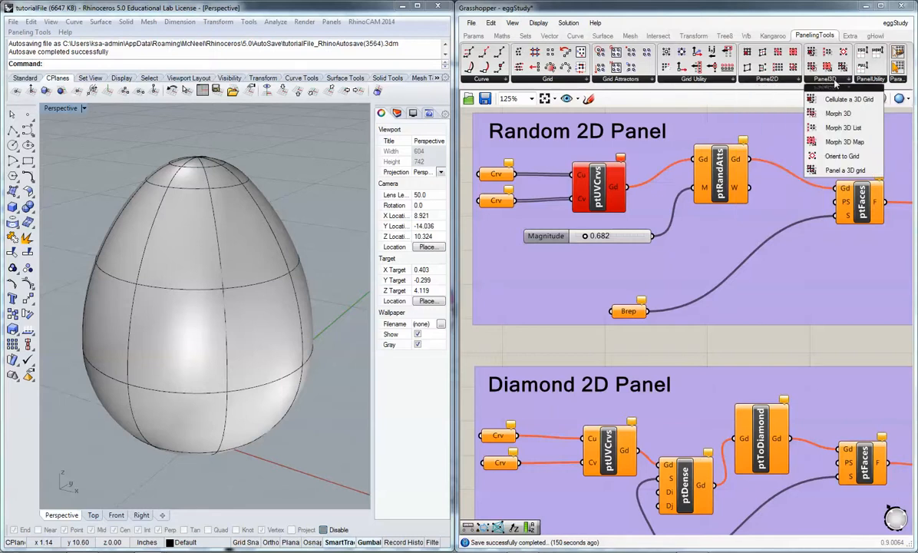
left_click(782, 81)
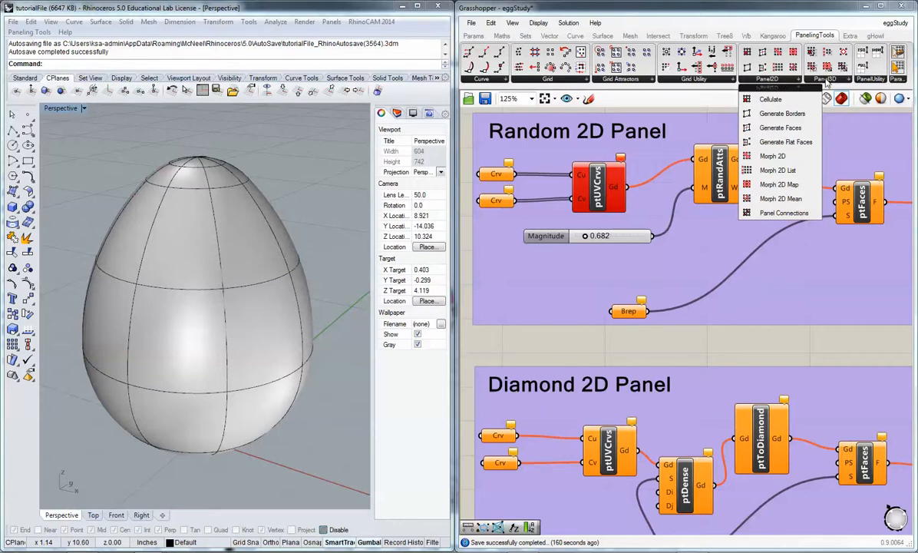
left_click(826, 82)
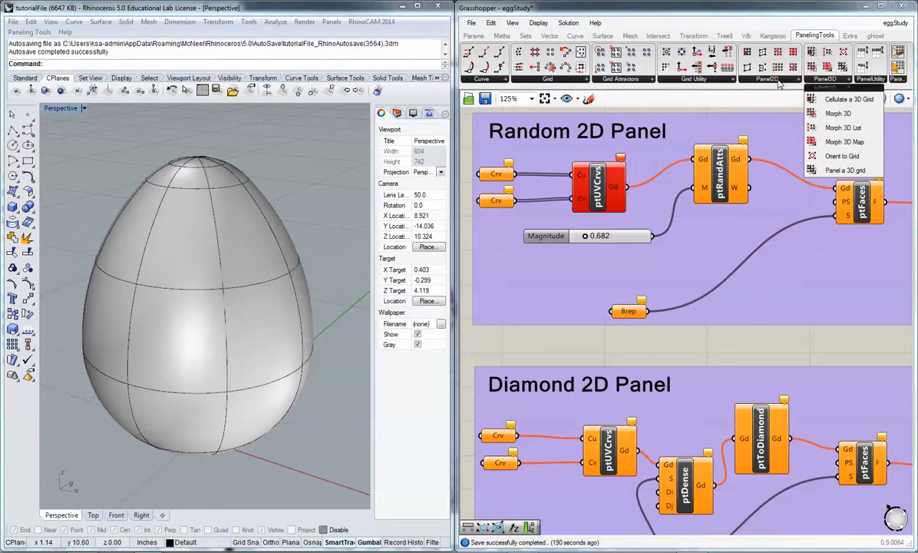
mouse_move(192, 299)
right_mouse_down()
mouse_move(174, 324)
mouse_move(191, 301)
right_mouse_up()
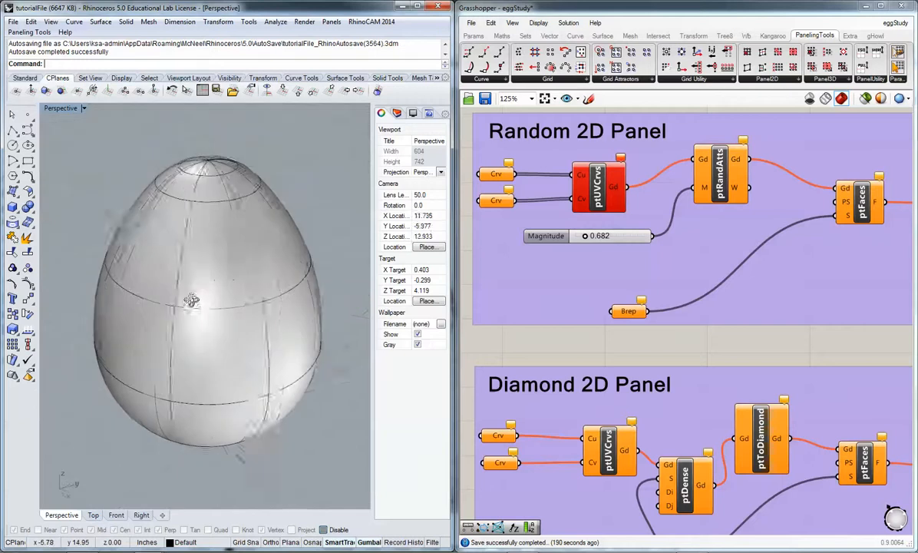
right_click_drag(291, 217, 203, 219)
right_click_drag(178, 324, 220, 312)
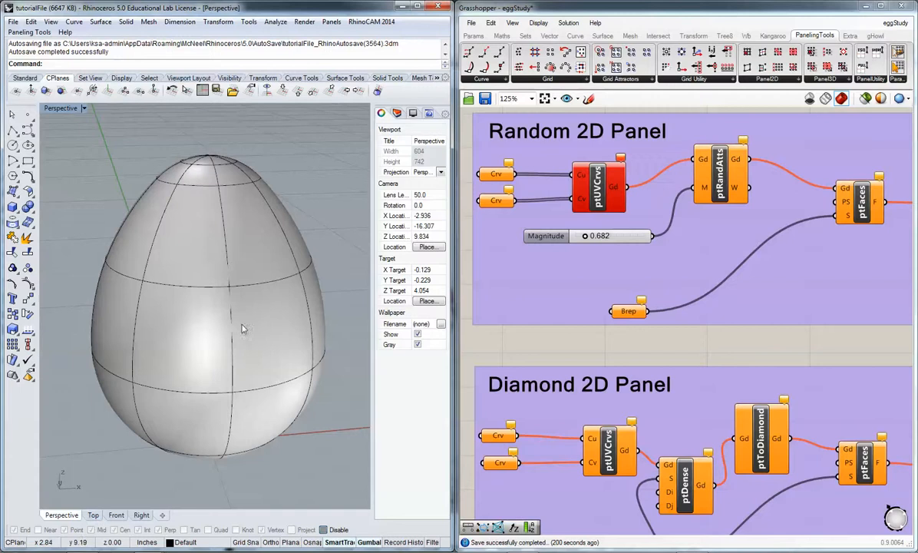
- Try out an Intersect Curves grid component on the empty canvas beside the panel groups and delete it
left_click(556, 80)
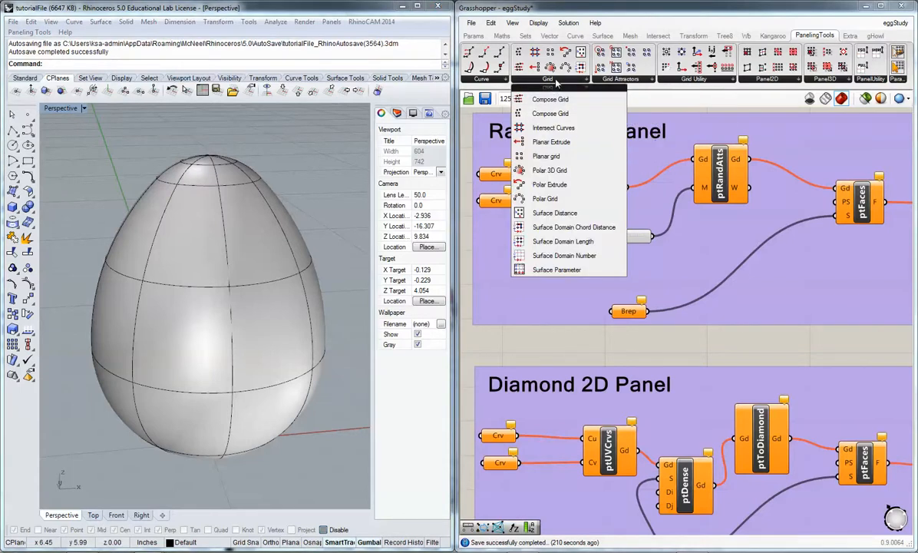
left_click(550, 131)
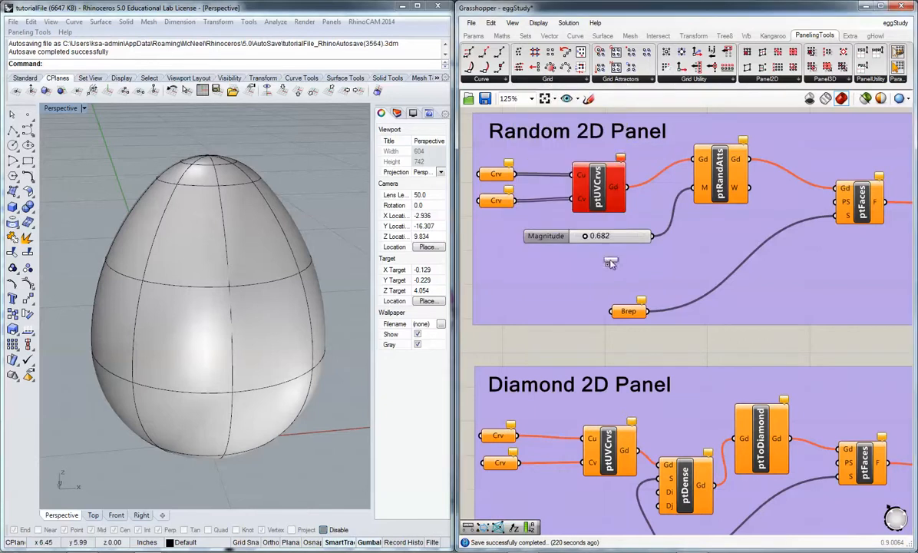
left_click(776, 330)
right_click_drag(817, 301, 639, 281)
left_click_drag(594, 314, 843, 275)
right_click_drag(846, 297, 772, 310)
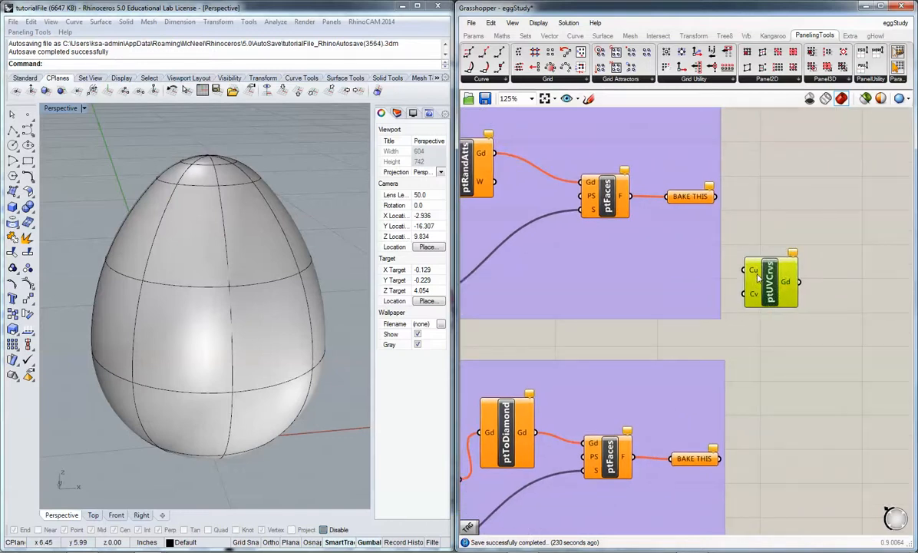
mouse_move(757, 278)
key("Delete")
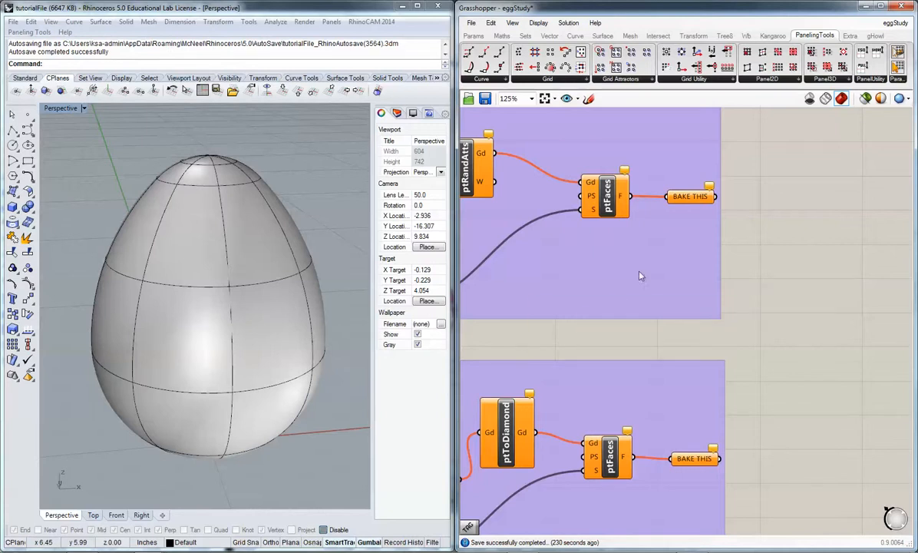
right_click_drag(668, 281, 914, 292)
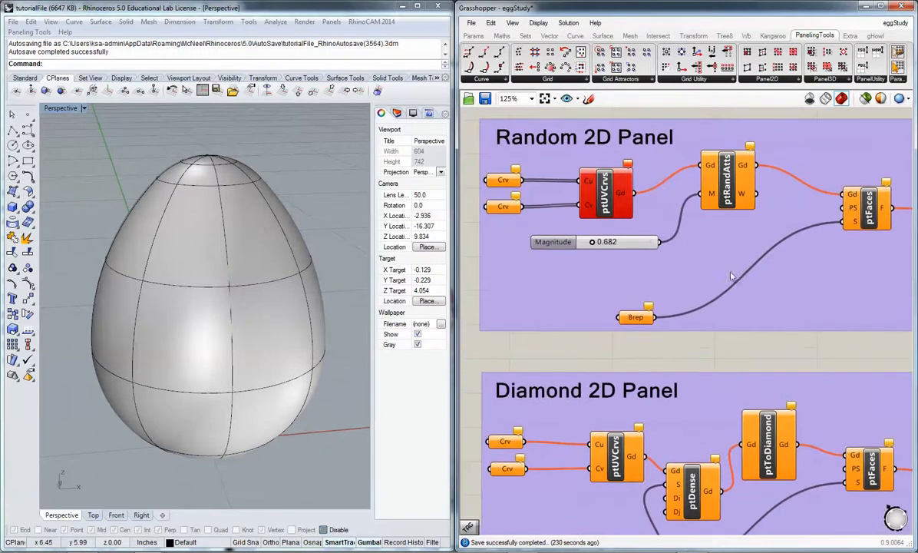
left_click(604, 192)
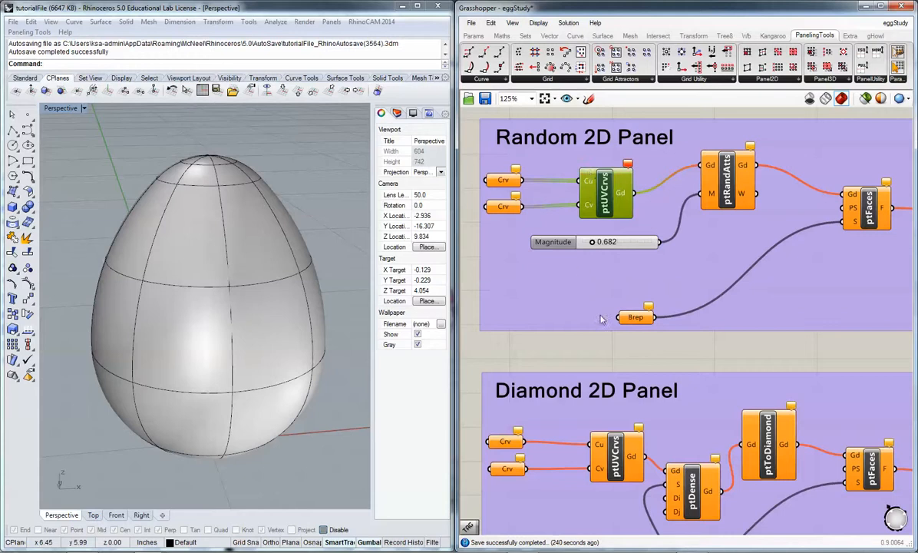
left_click(582, 345)
right_click_drag(313, 321, 315, 313)
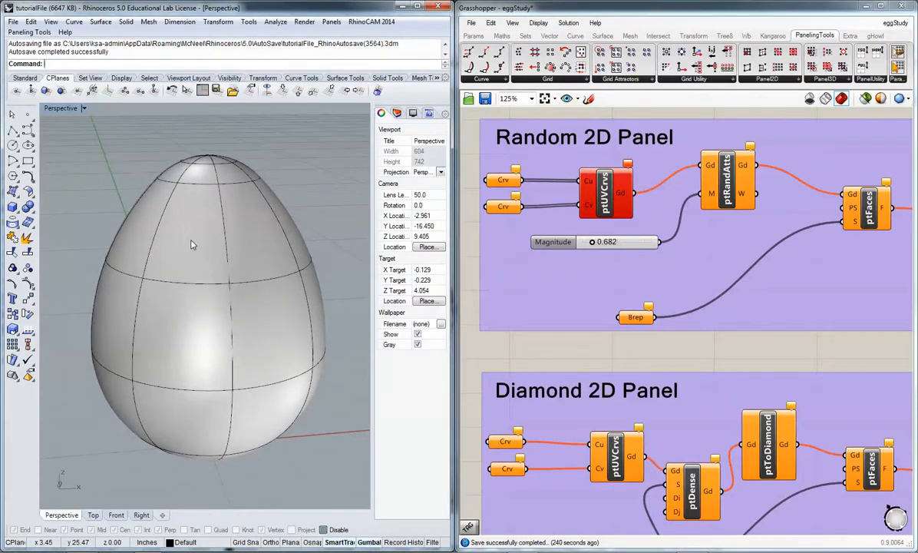
type("Extract")
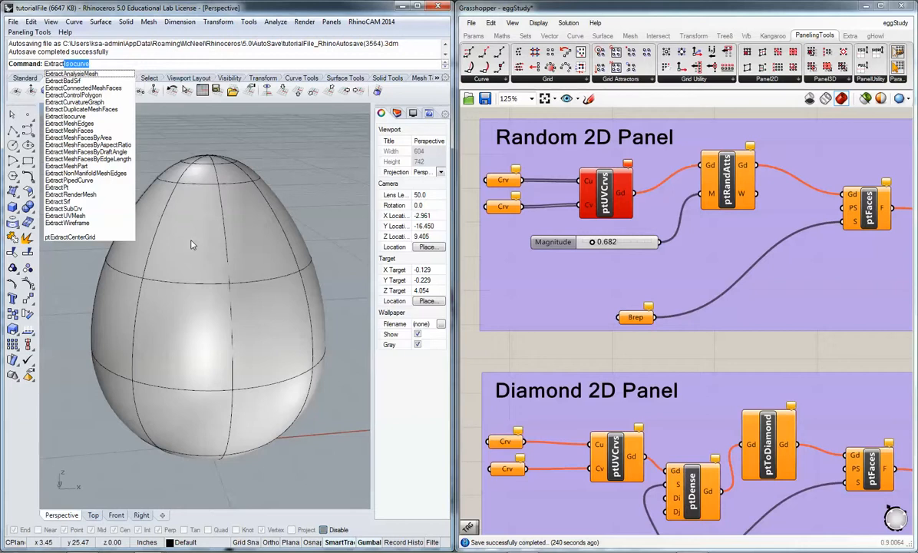
type("Iso")
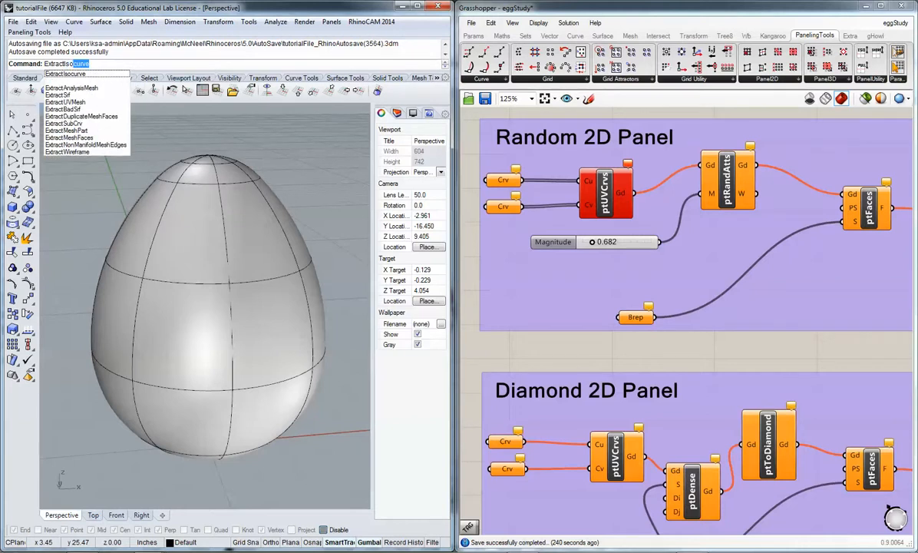
key("Return")
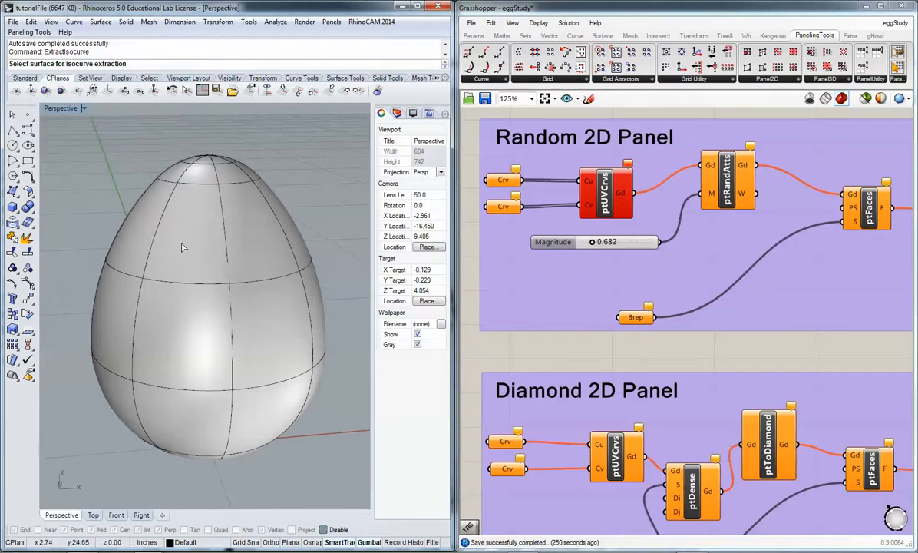
left_click(183, 248)
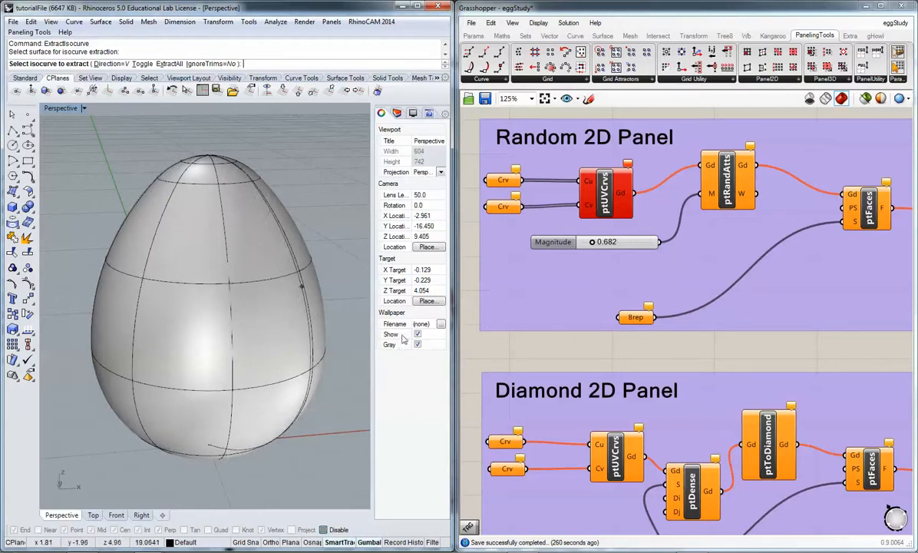
key("Escape")
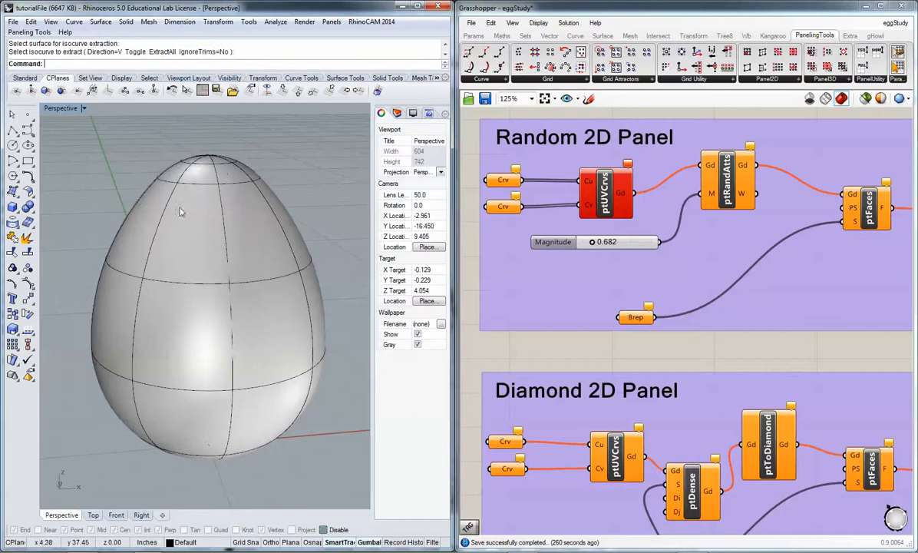
- Turn off the isocurve display of the egg surface in its object properties and deselect the surface
left_click(211, 227)
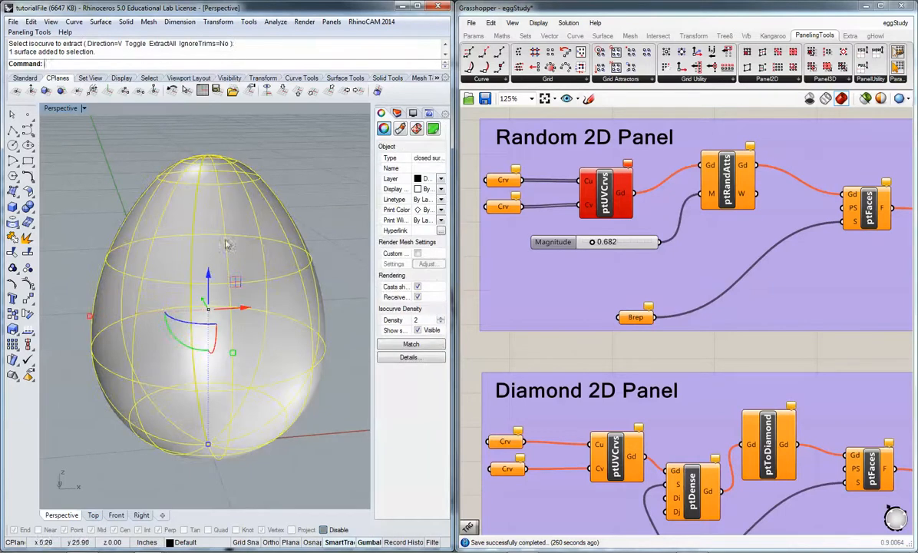
left_click(418, 330)
left_click(325, 191)
right_click_drag(271, 268, 230, 248)
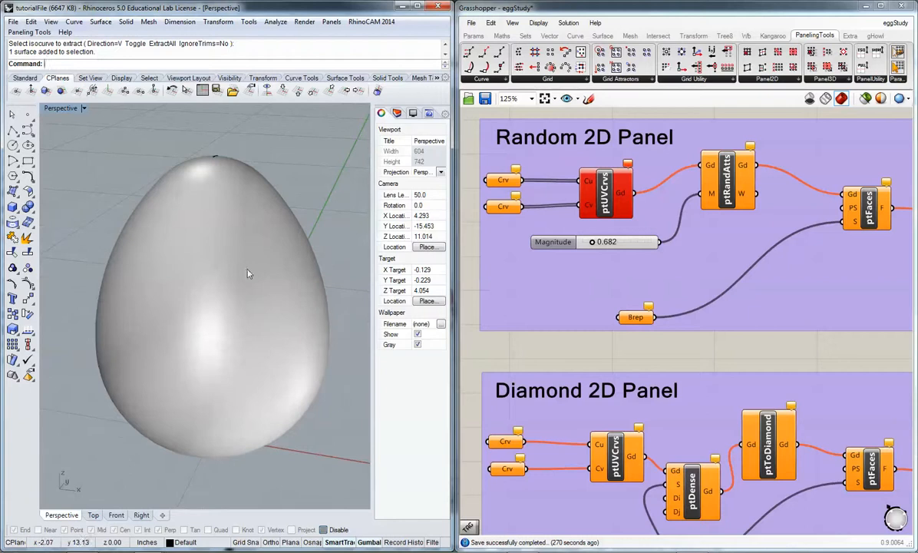
left_click(238, 215)
left_click(139, 177)
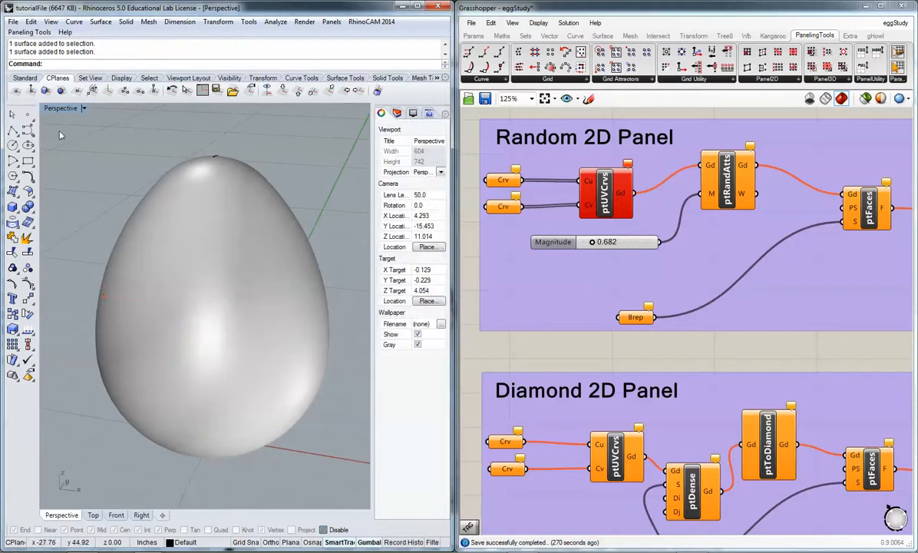
- Run ExtractIsocurve on the egg surface, toggle its direction to U and apply the ExtractAll option
type("Extract")
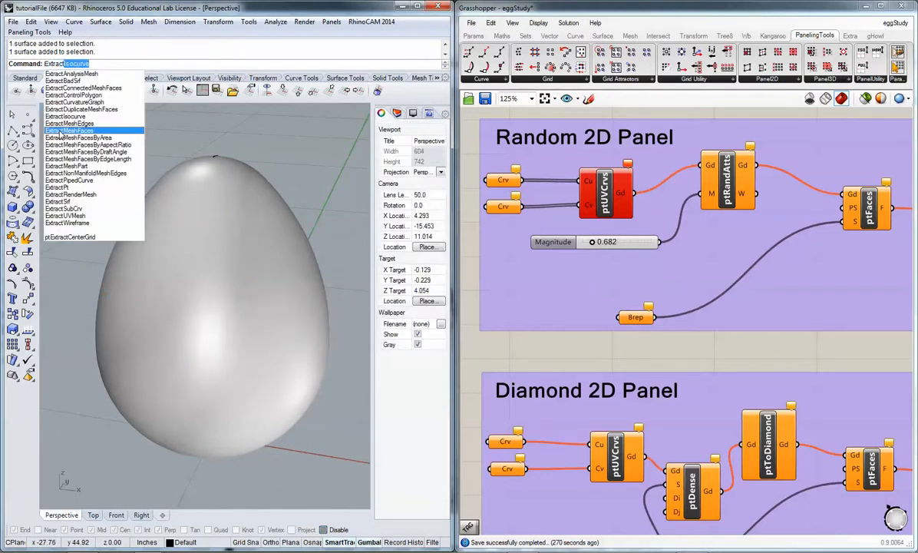
key("Return")
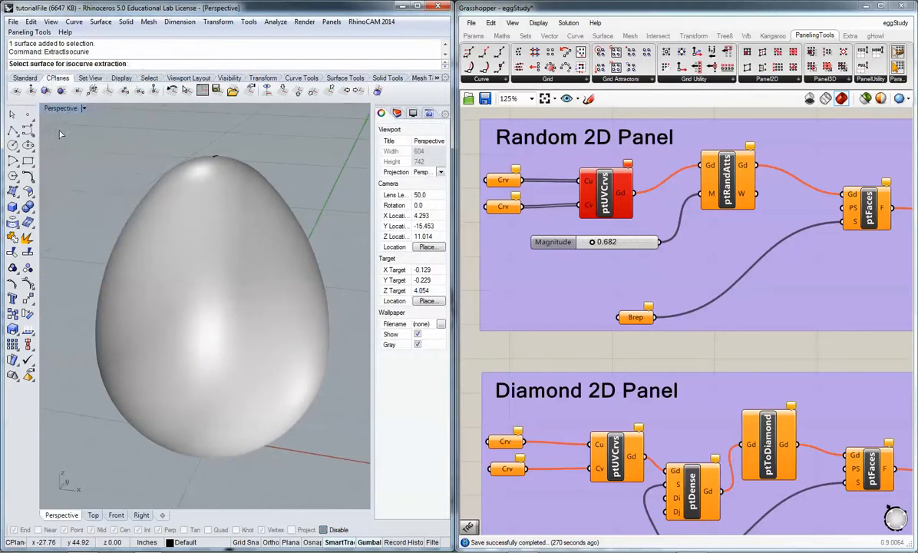
left_click(175, 275)
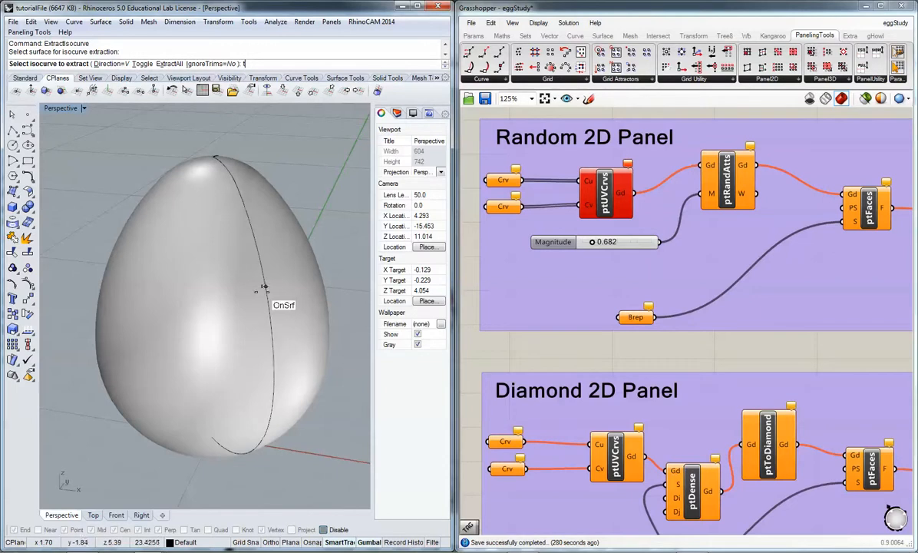
key("Return")
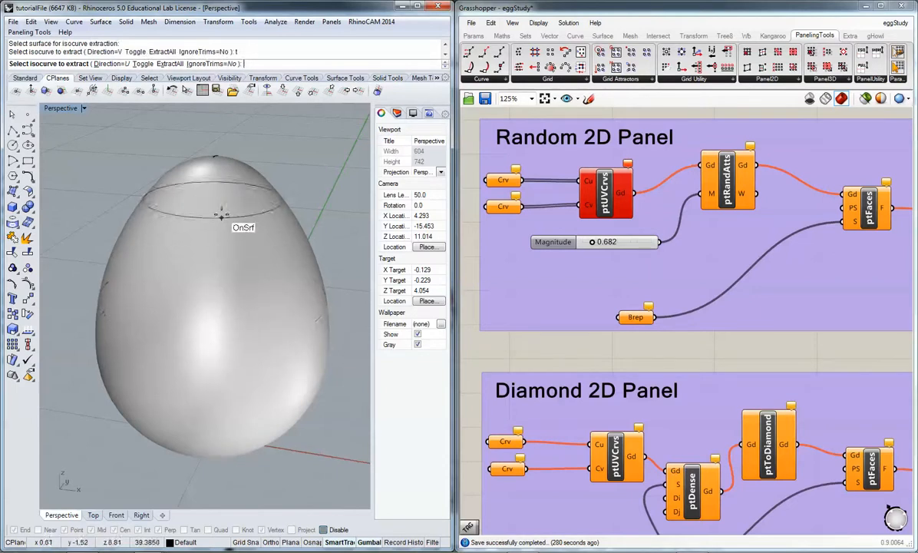
left_click(168, 65)
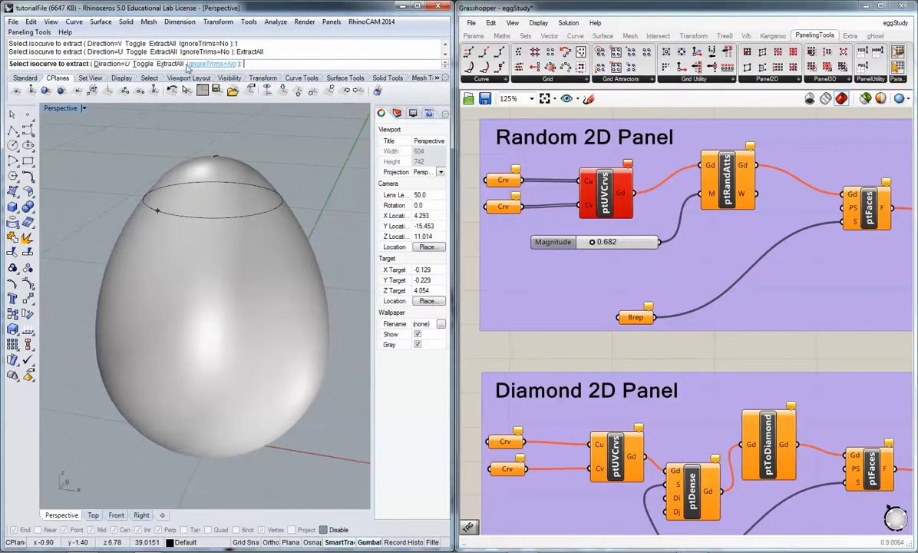
left_click(170, 65)
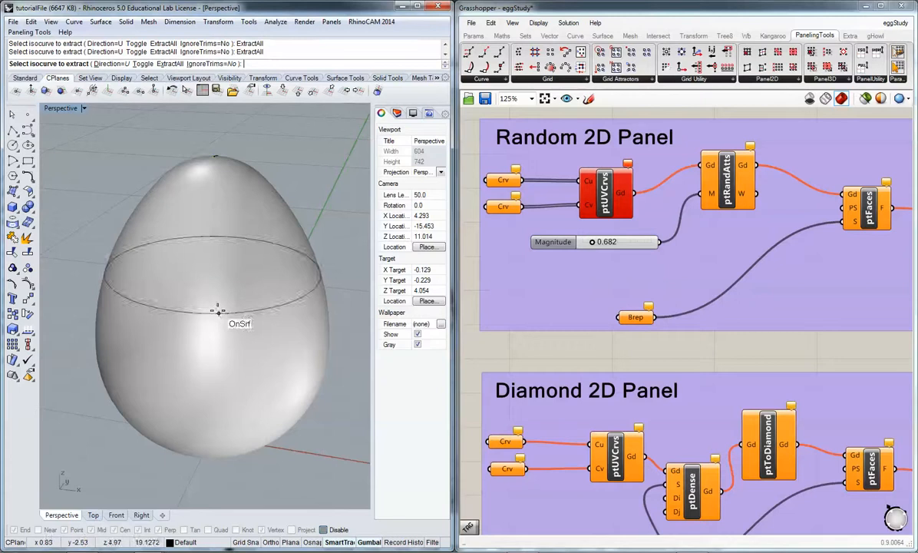
- Try the Both direction for the isocurve extraction on the egg and set the direction back to U
left_click(109, 64)
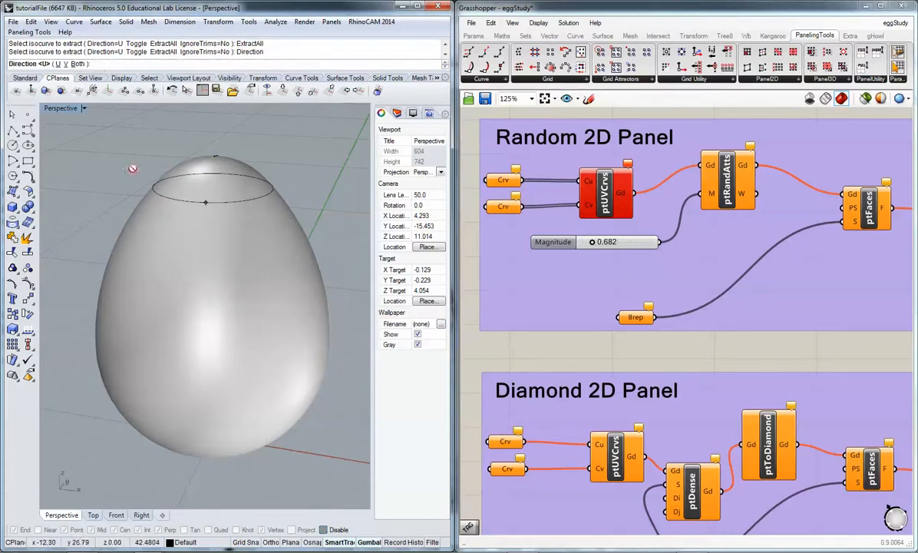
left_click(77, 64)
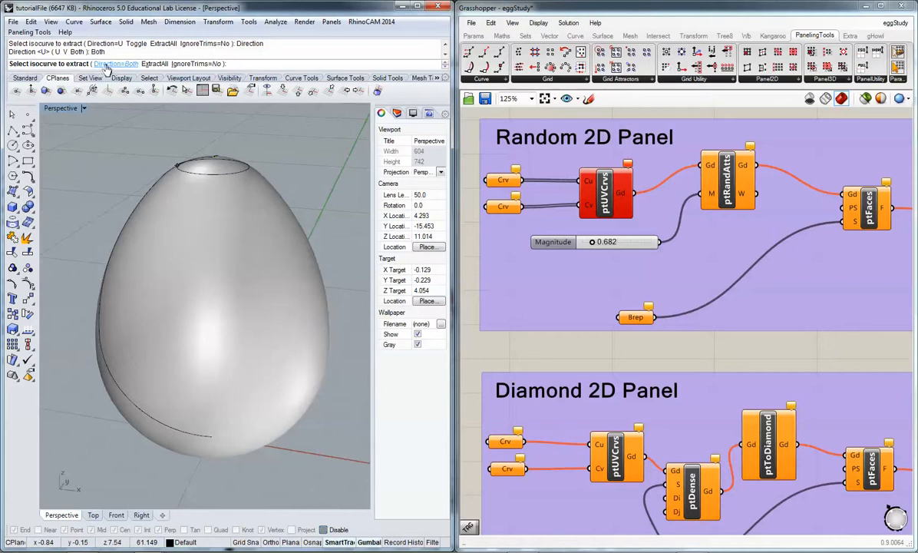
left_click(107, 64)
left_click(80, 65)
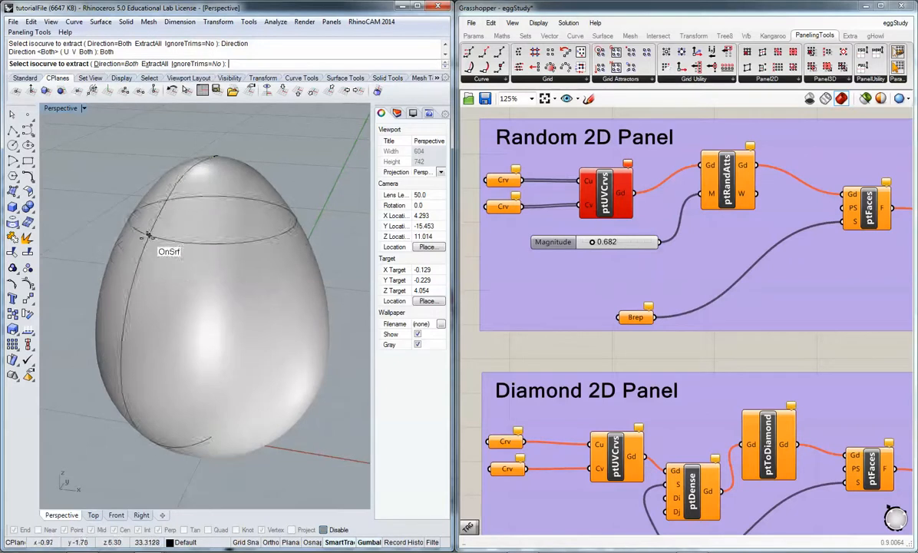
left_click(107, 64)
left_click(68, 64)
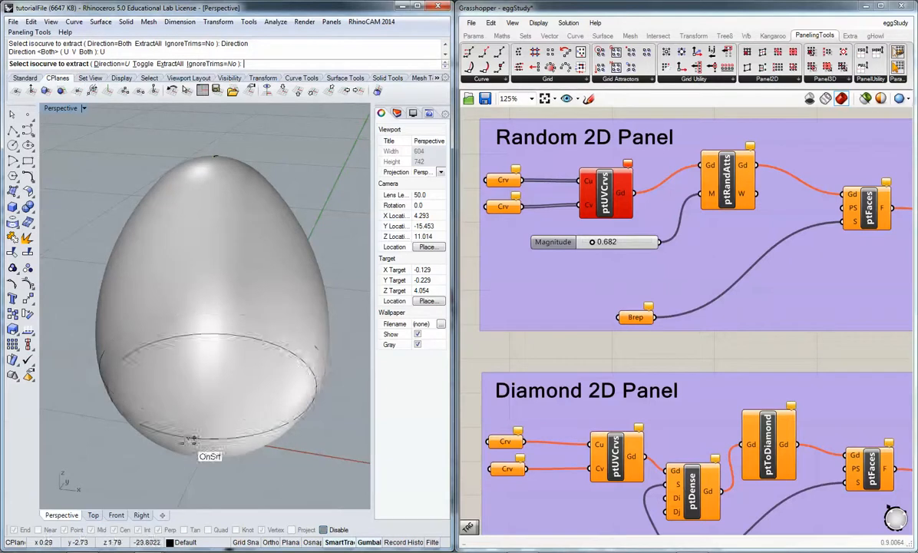
right_click_drag(205, 437, 238, 334)
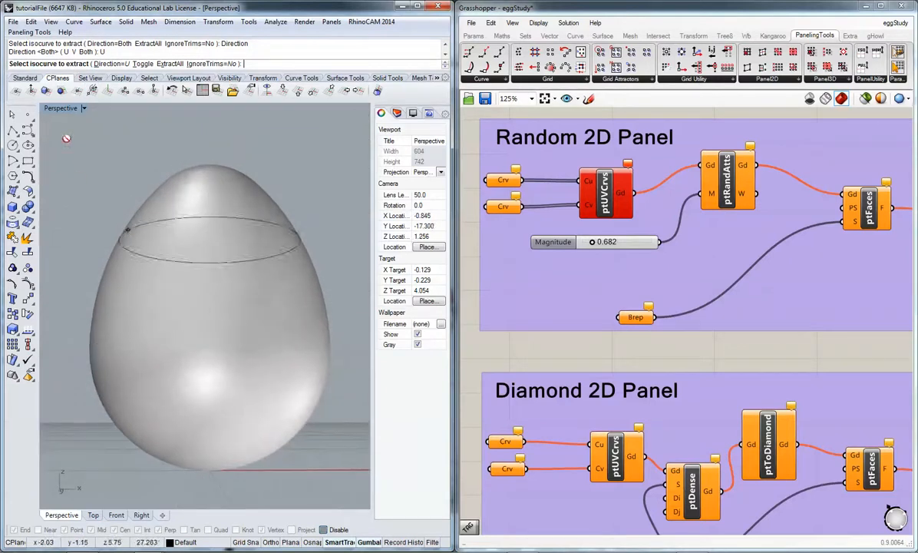
- Extract nine U isocurves as horizontal rings on the egg surface, placed in order from its base to its tip
left_click(198, 447)
left_click(198, 421)
left_click(159, 383)
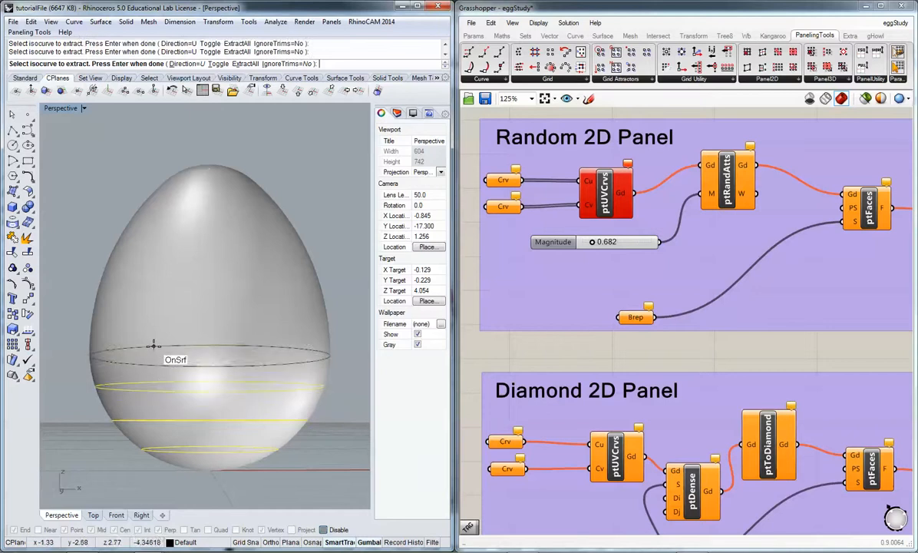
left_click(154, 351)
left_click(153, 321)
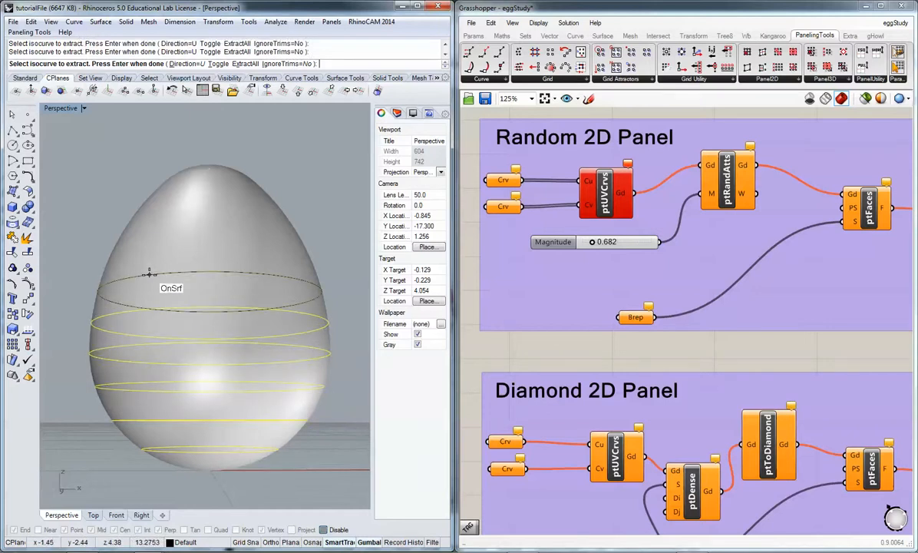
left_click(150, 272)
left_click(157, 243)
left_click(161, 204)
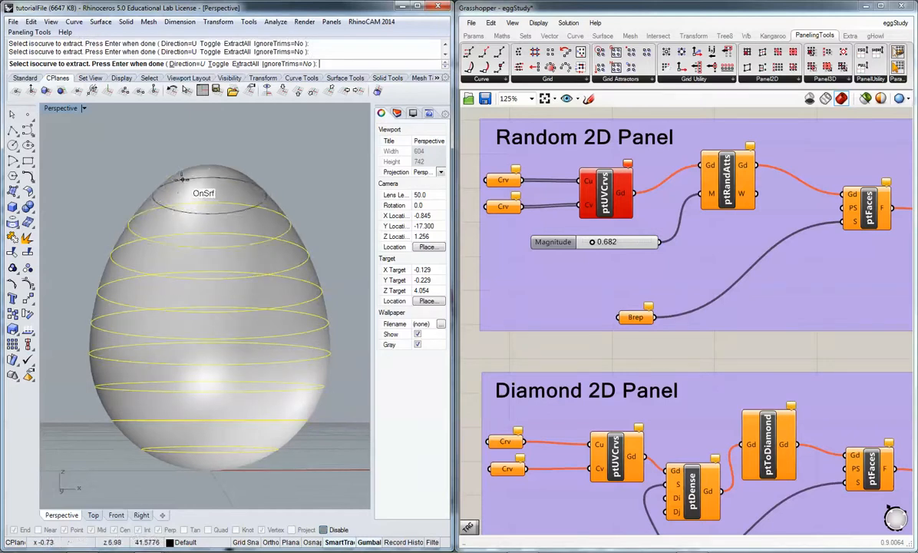
left_click(181, 178)
right_click_drag(181, 178, 213, 213)
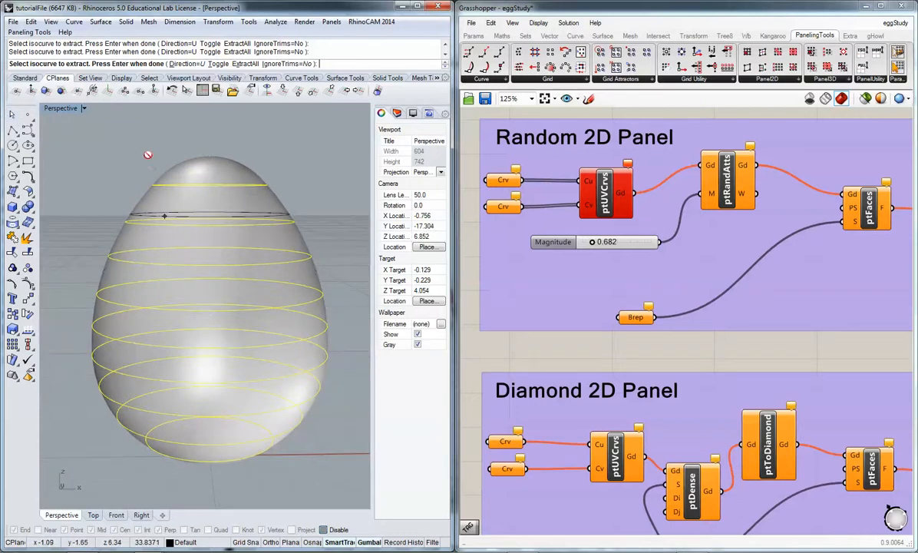
- Set the isocurve direction to V, extract vertical isocurves in sequence all around the egg starting at the seam, and finish the extraction
left_click(188, 64)
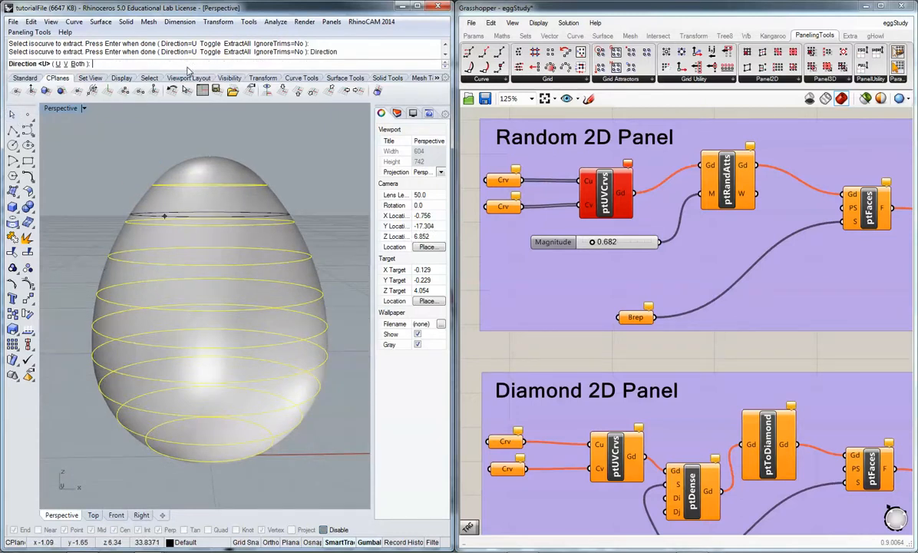
left_click(66, 64)
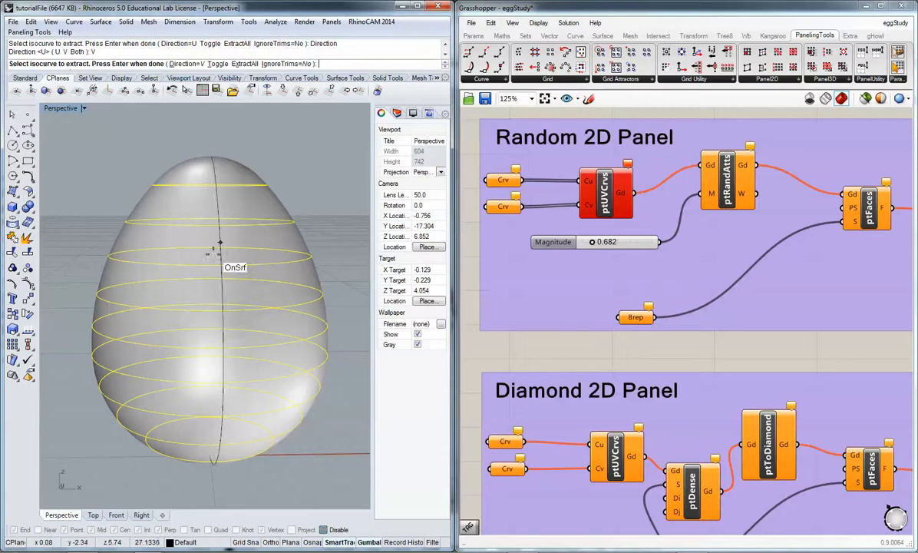
right_click_drag(211, 266, 232, 281)
left_click(220, 255)
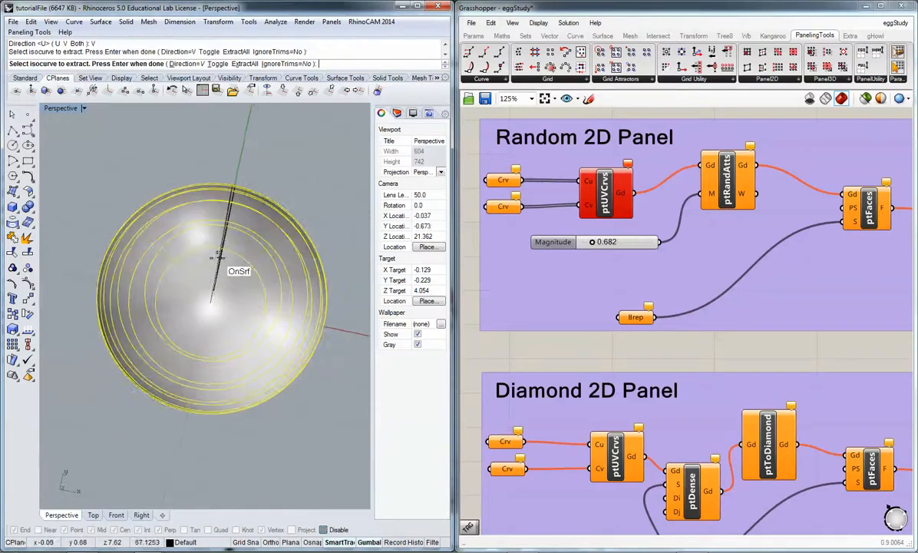
left_click(182, 257)
left_click(172, 267)
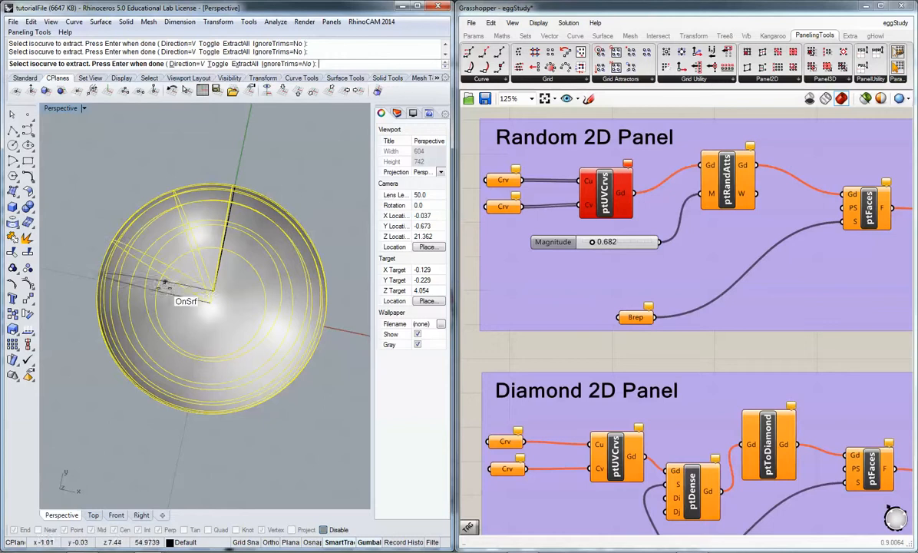
left_click(163, 297)
left_click(168, 321)
left_click(190, 340)
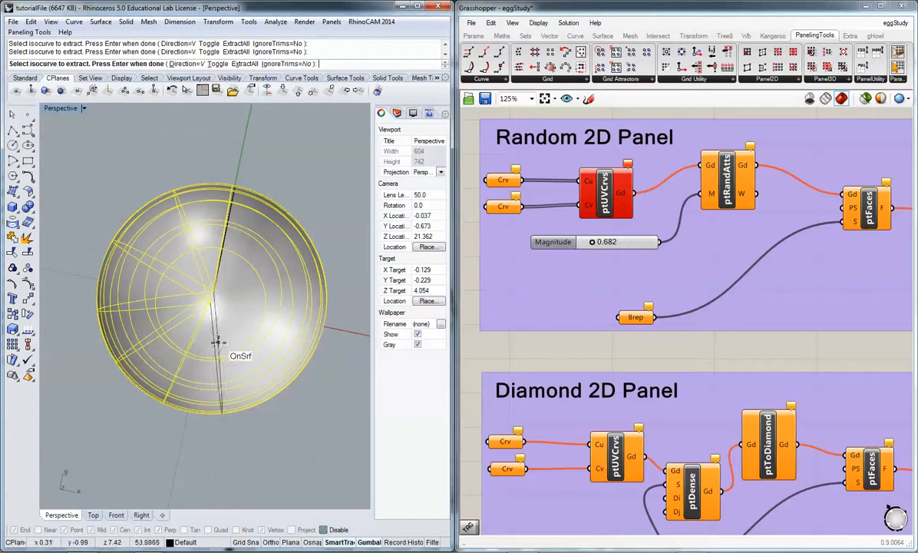
left_click(218, 342)
left_click(279, 302)
left_click(281, 275)
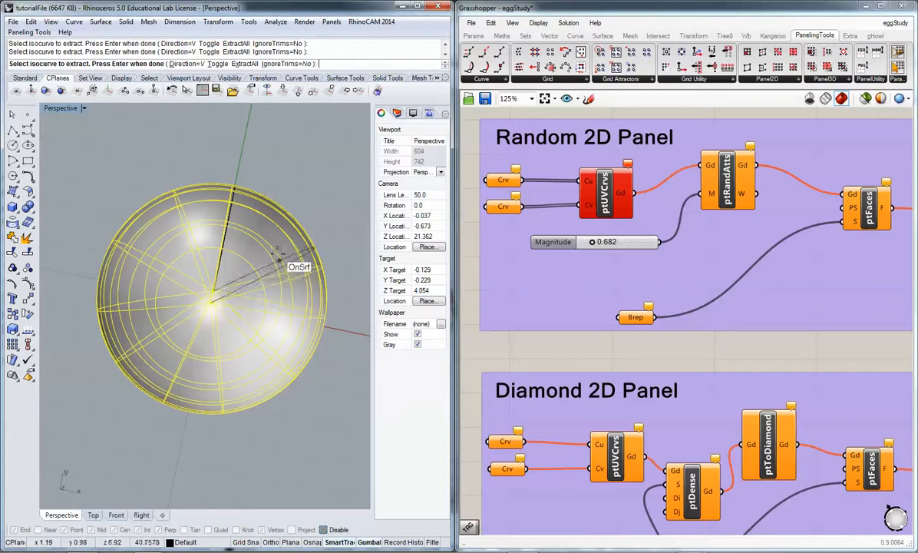
left_click(269, 236)
right_click(259, 326)
right_click_drag(259, 327, 195, 343)
left_click(91, 159)
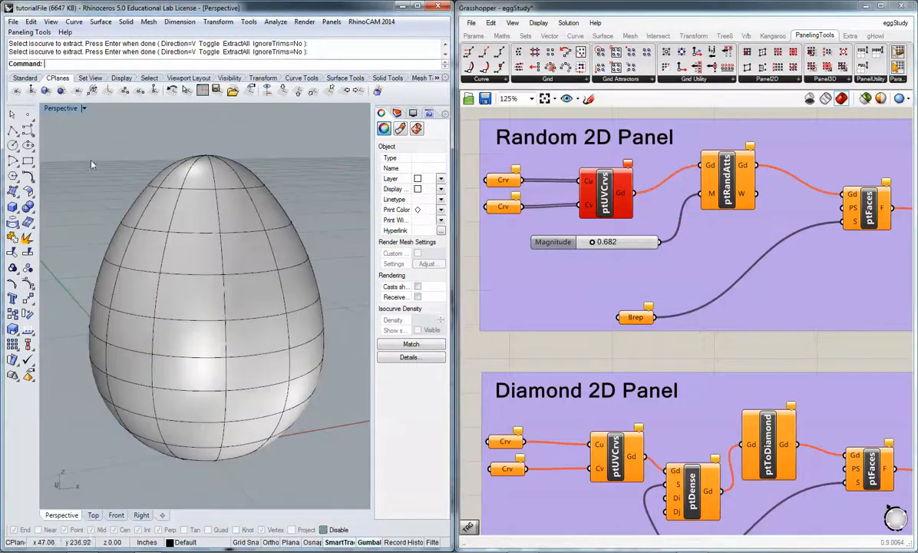
- Inspect the extracted isocurves and the egg surface from several angles, including the pole where the vertical curves meet
right_click_drag(294, 261, 213, 303)
left_click(218, 298)
left_click(281, 201)
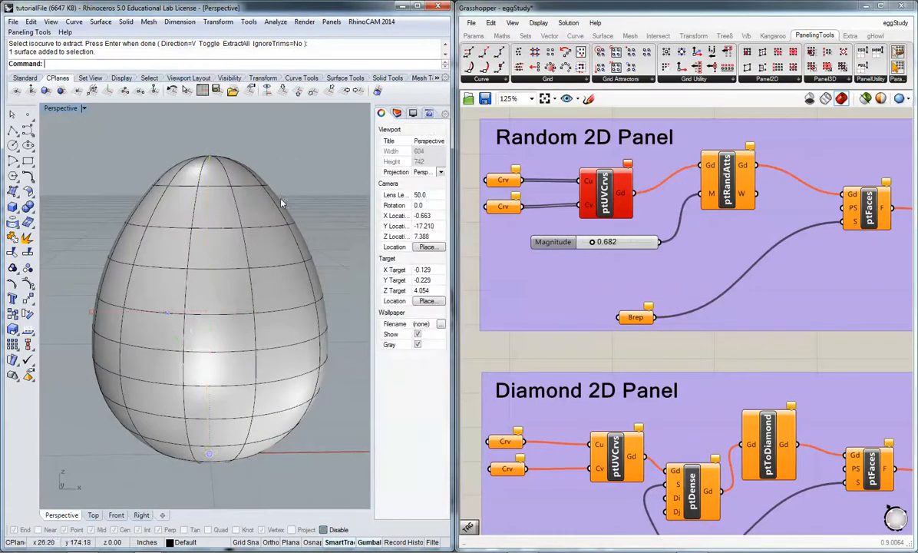
right_click_drag(281, 202, 277, 220)
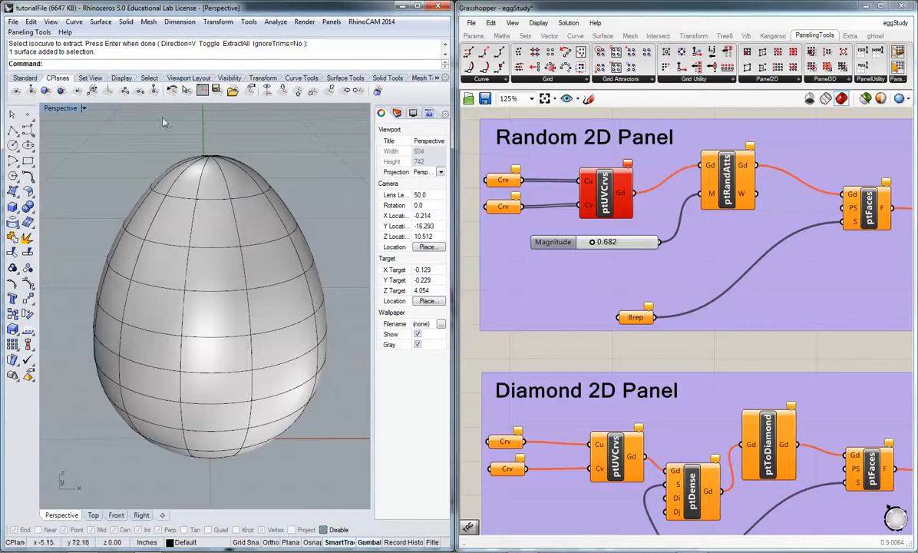
left_click(205, 165)
right_click_drag(285, 134, 298, 182)
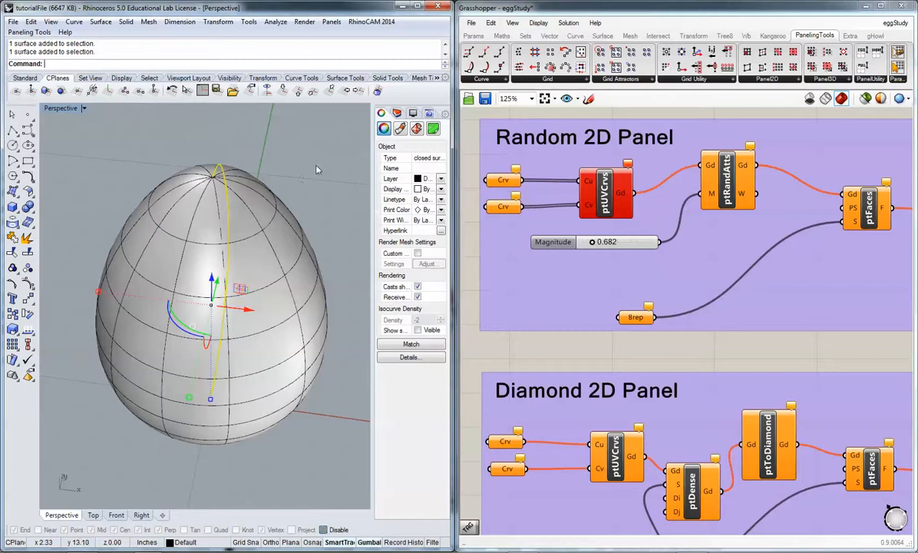
left_click(299, 170)
right_click_drag(298, 170, 249, 266)
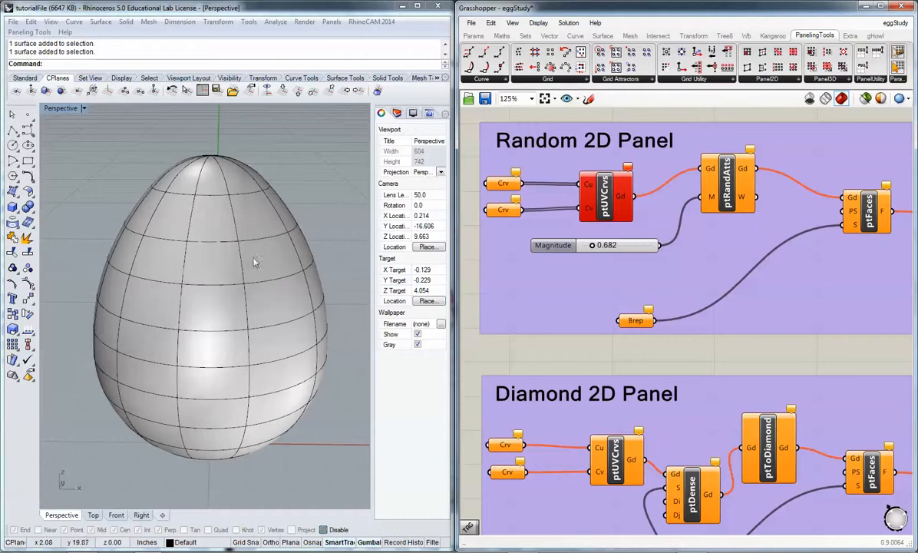
- Check the Cu input description of the ptUVCrvs component in the Random 2D Panel group
left_click(505, 185)
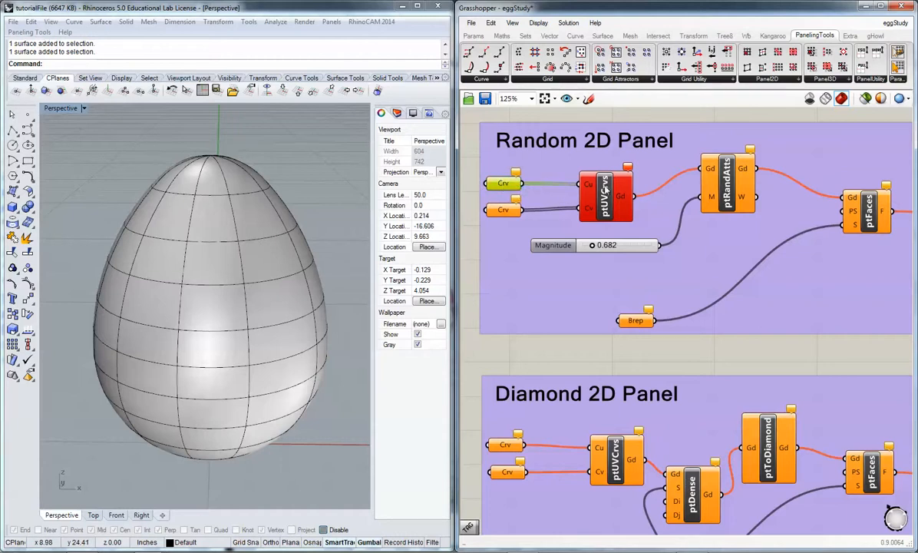
left_click(604, 189)
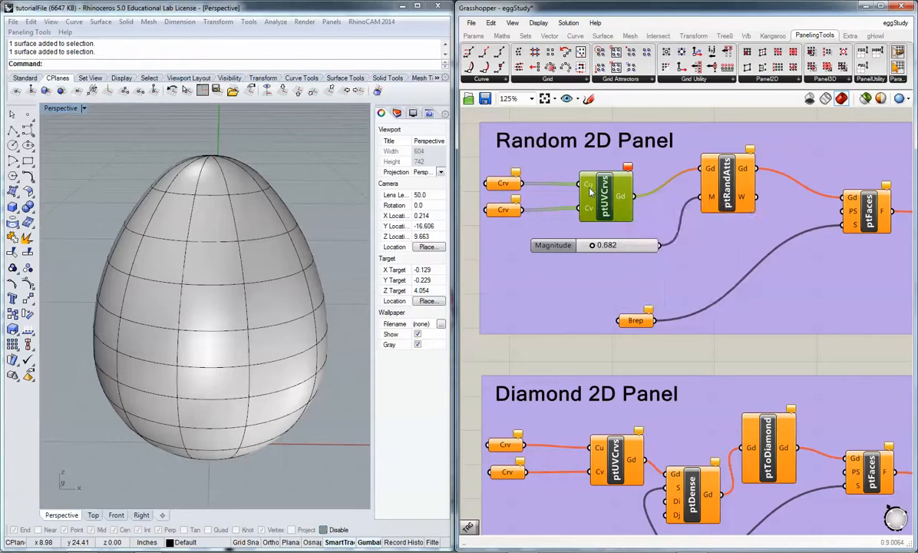
mouse_move(591, 190)
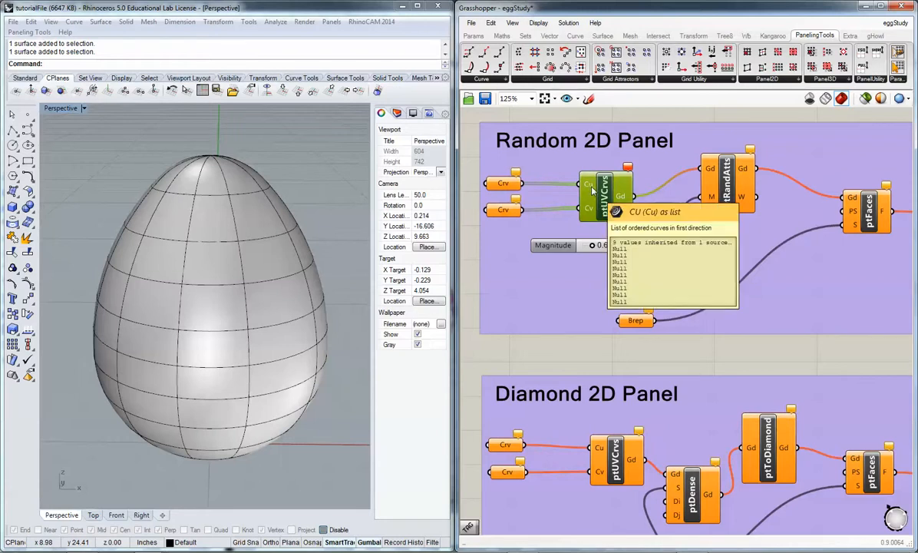
- Reference the horizontal ring curves, ordered from the egg's base to its tip, as multiple curves in the Crv parameter feeding Cu
left_click(505, 185)
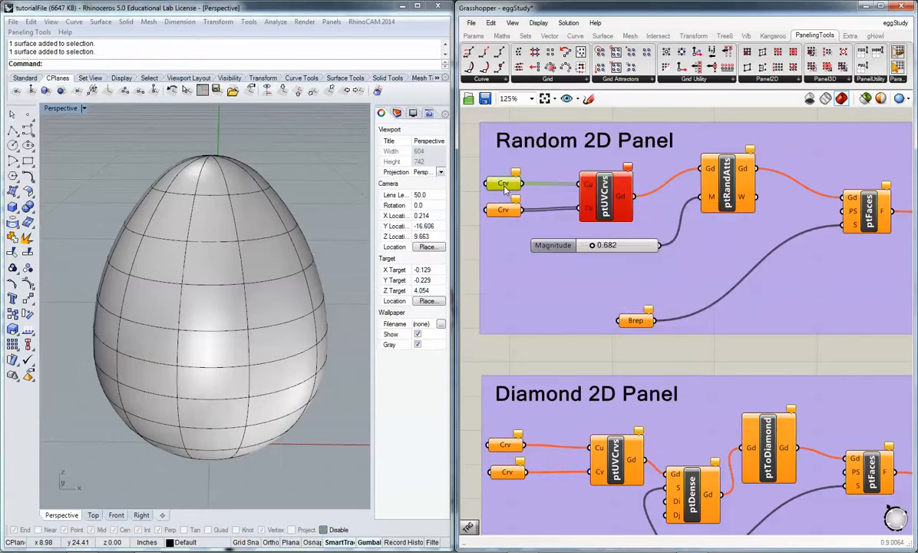
right_click(505, 186)
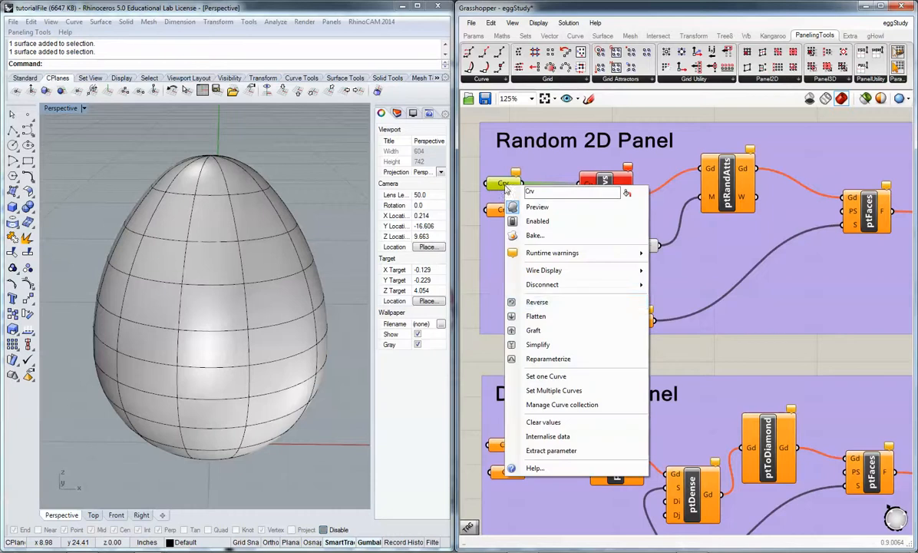
left_click(548, 392)
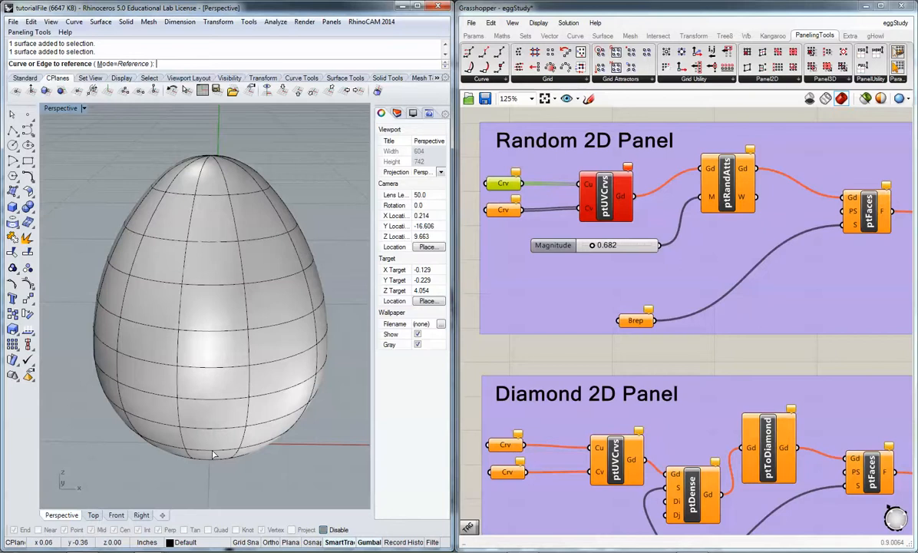
left_click(204, 405)
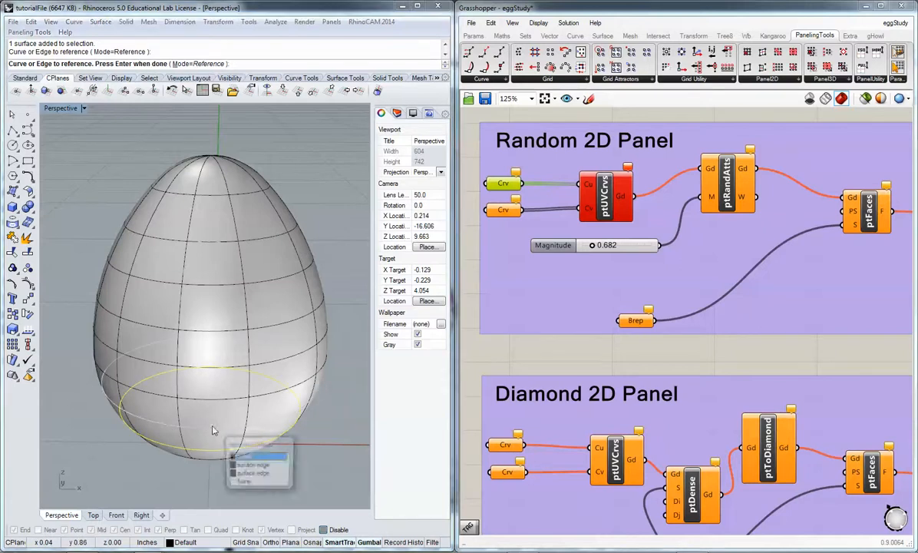
left_click(243, 458)
left_click(192, 376)
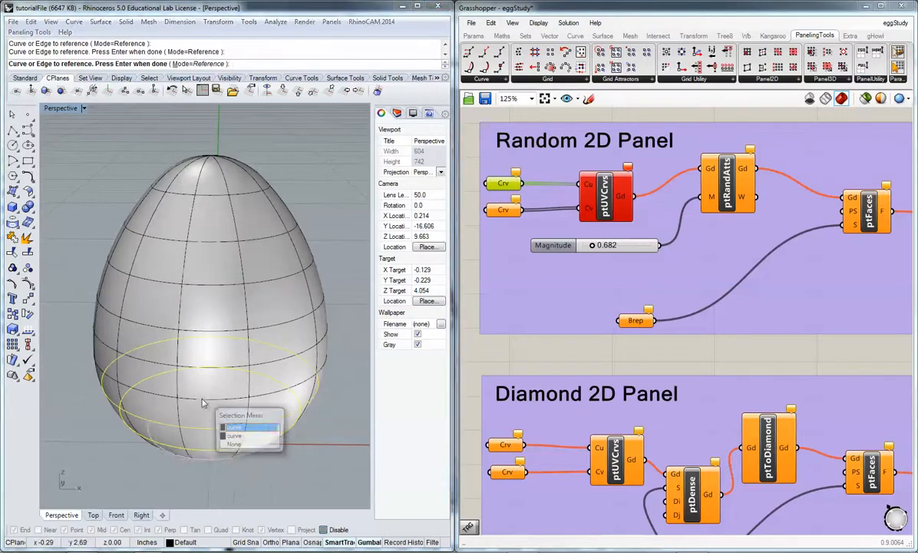
left_click(233, 436)
left_click(106, 347)
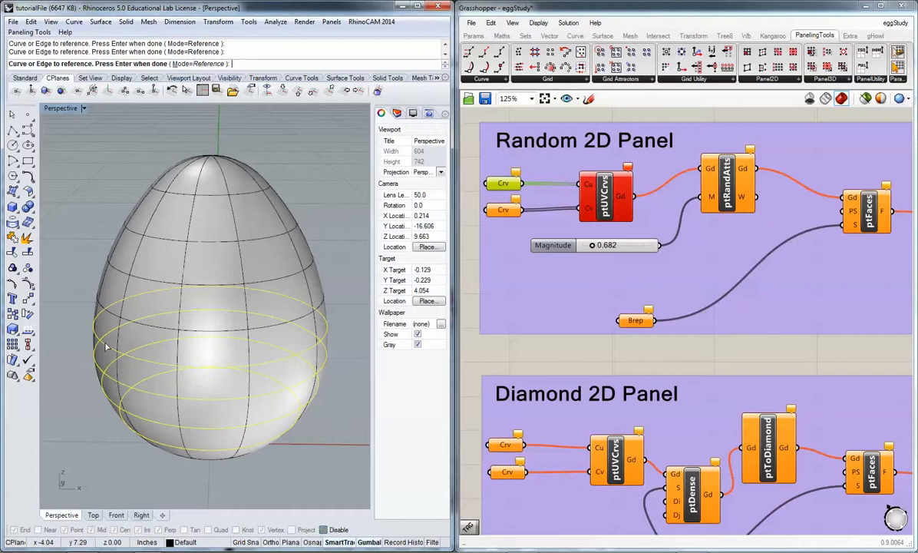
left_click(101, 300)
left_click(114, 265)
left_click(119, 218)
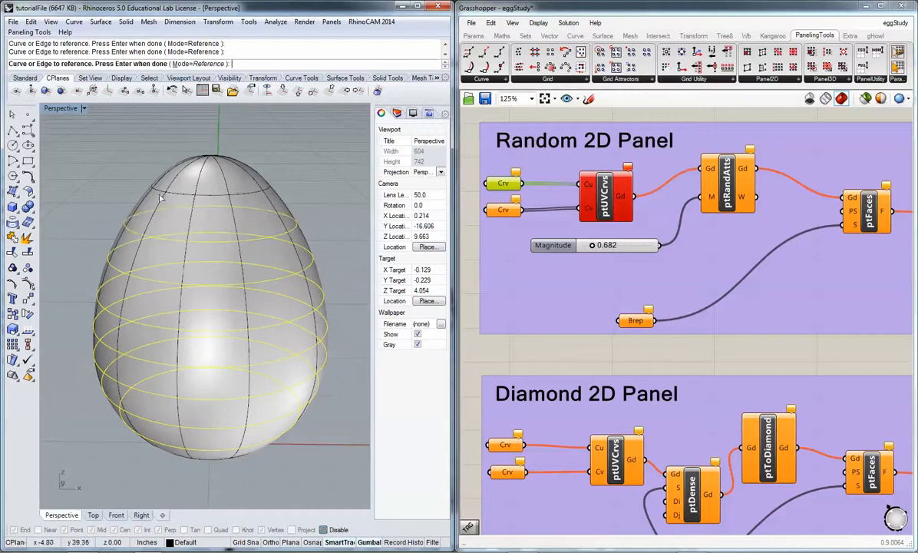
left_click(151, 182)
right_click_drag(177, 217, 234, 418)
key("Return")
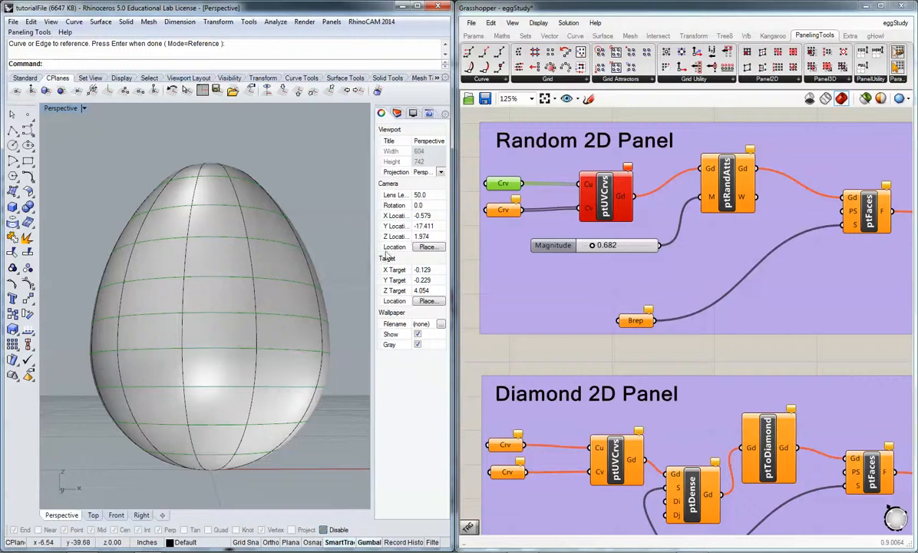
right_click_drag(338, 220, 334, 155)
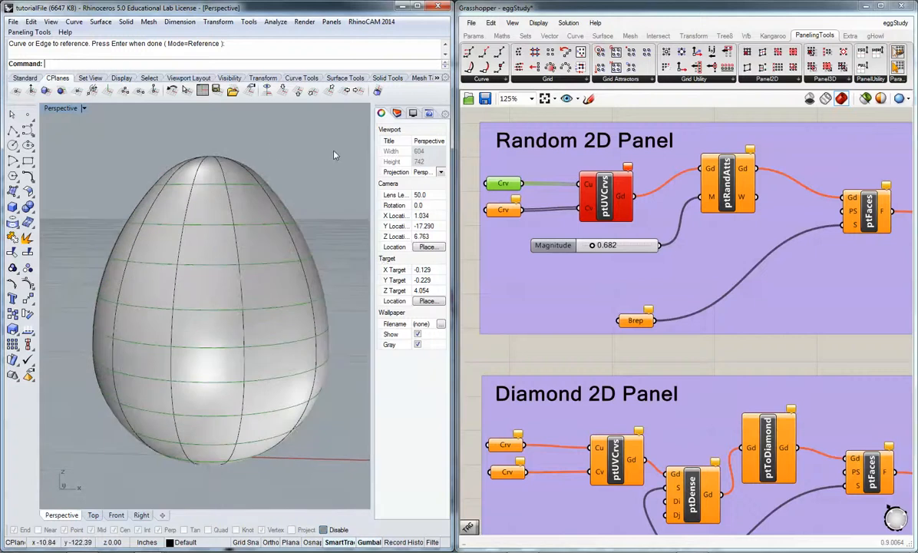
left_click(495, 363)
- Reference the vertical isocurves, picked in order around the egg, as multiple curves in the Crv parameter feeding Cv of ptUVCrvs
right_click(500, 214)
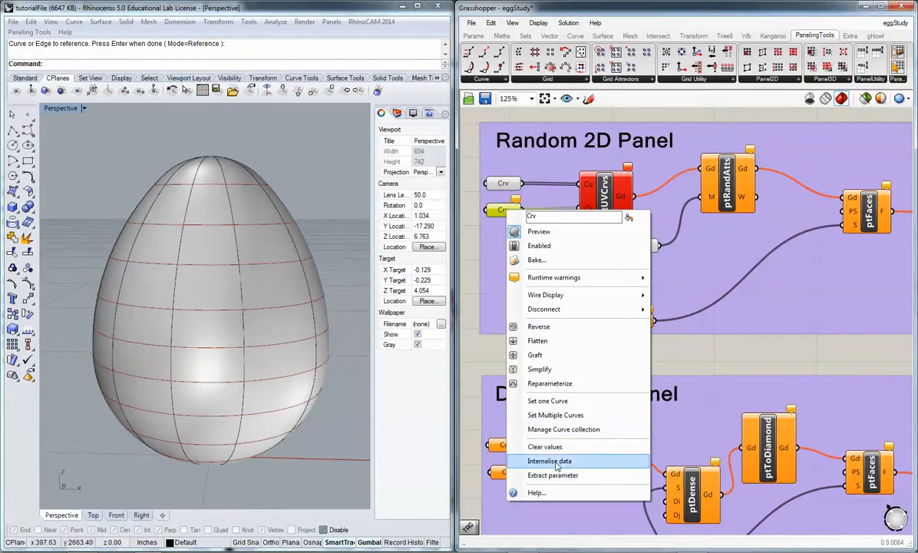
left_click(549, 415)
mouse_move(221, 341)
right_mouse_down()
mouse_move(232, 350)
mouse_move(218, 324)
right_mouse_up()
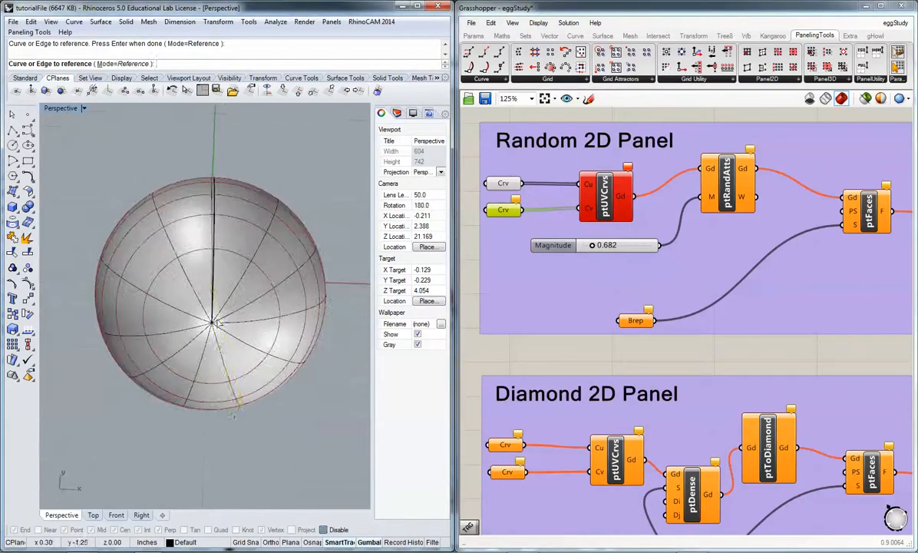
left_click(230, 332)
left_click(235, 319)
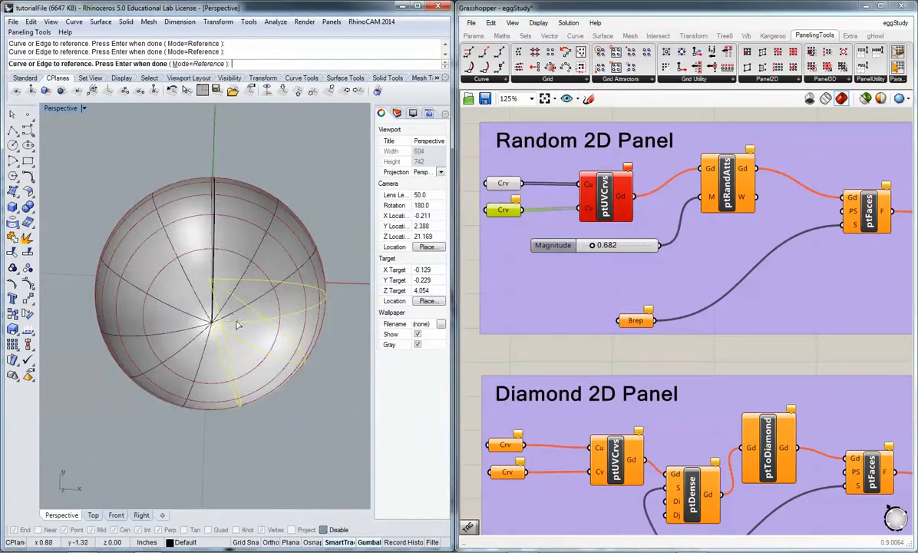
left_click(233, 308)
left_click(220, 257)
left_click(215, 222)
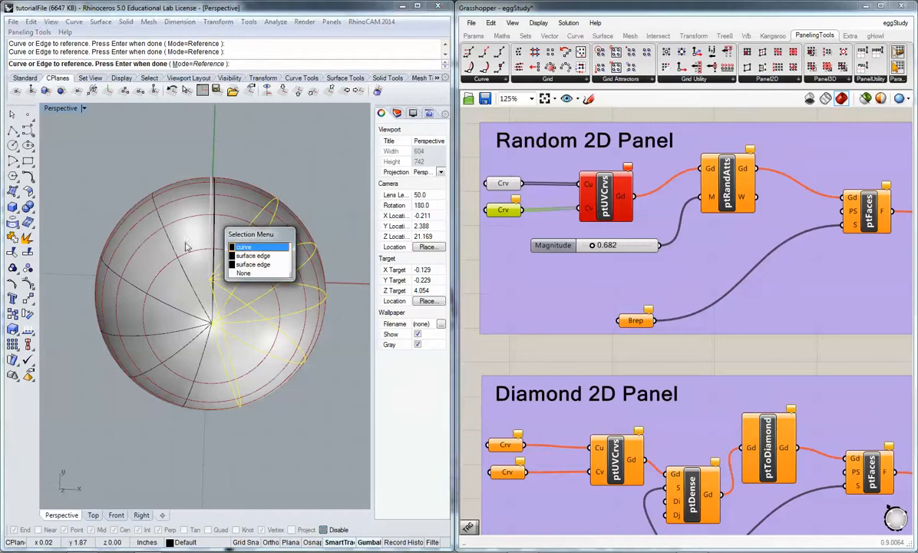
left_click(234, 234)
left_click(172, 245)
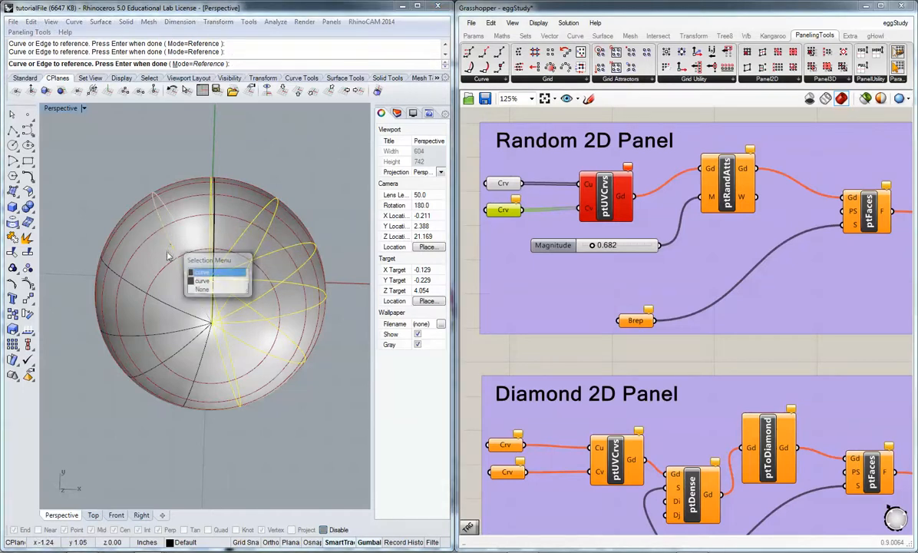
left_click(137, 288)
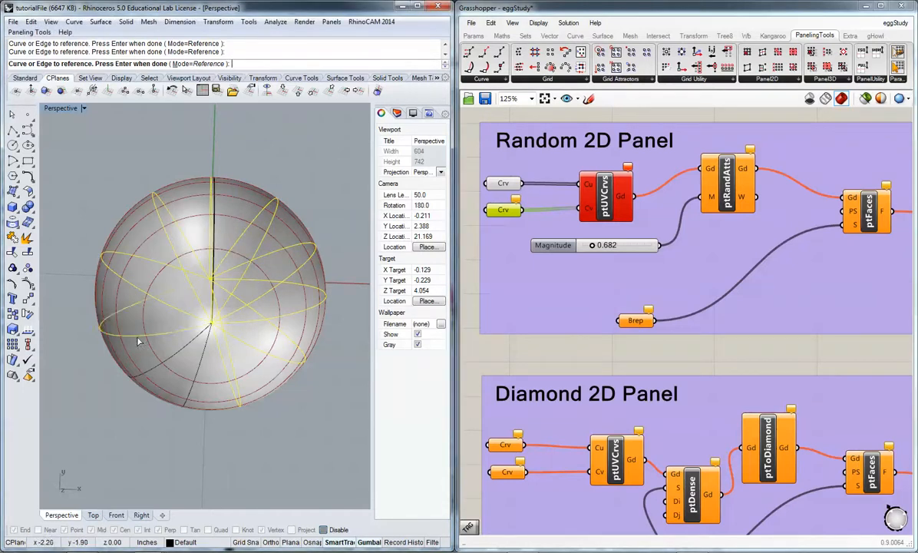
key("Return")
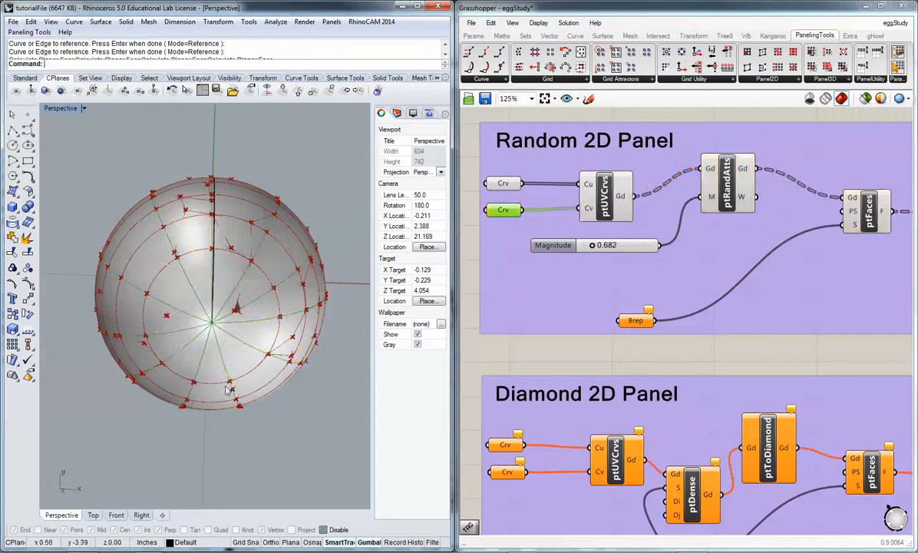
right_click_drag(258, 384, 266, 330)
left_click(558, 354)
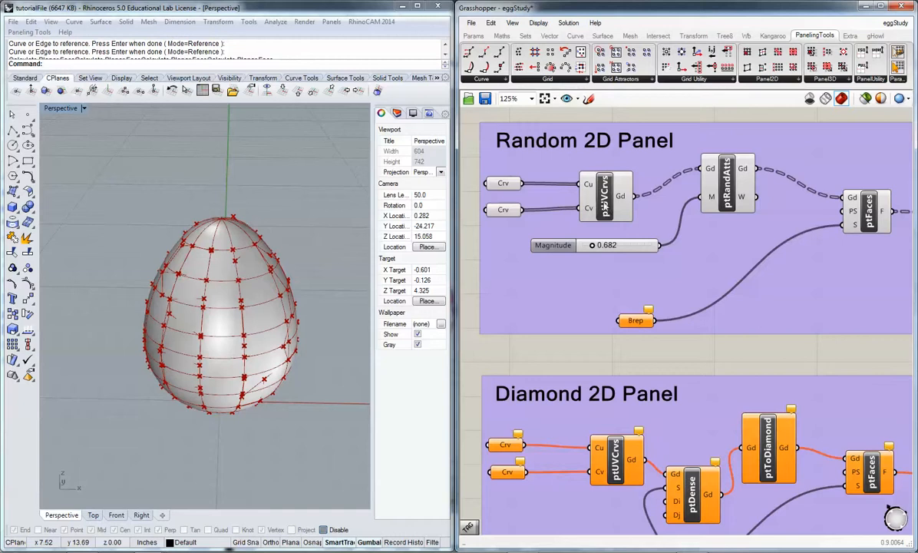
- Add a Point parameter beside ptUVCrvs in the Random 2D Panel group, fed by the Gd output of ptUVCrvs
left_click(607, 197)
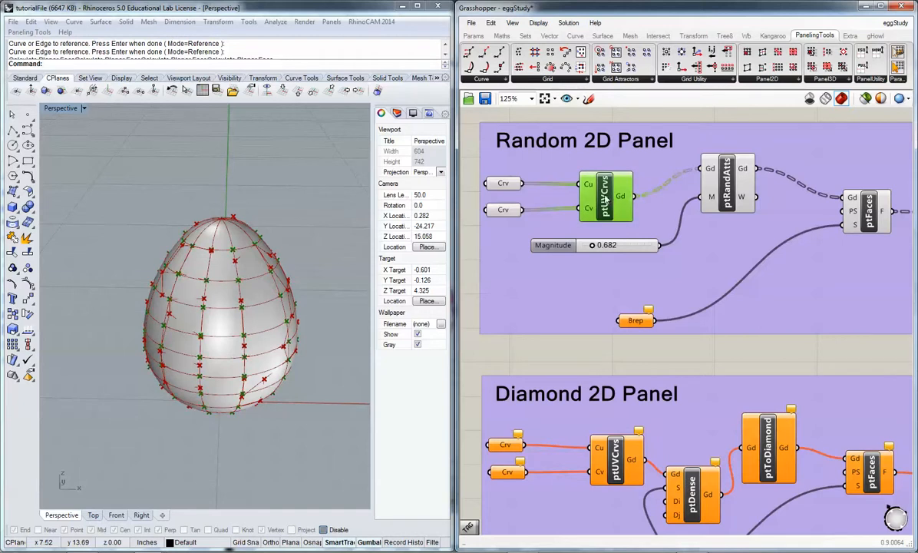
left_click(477, 36)
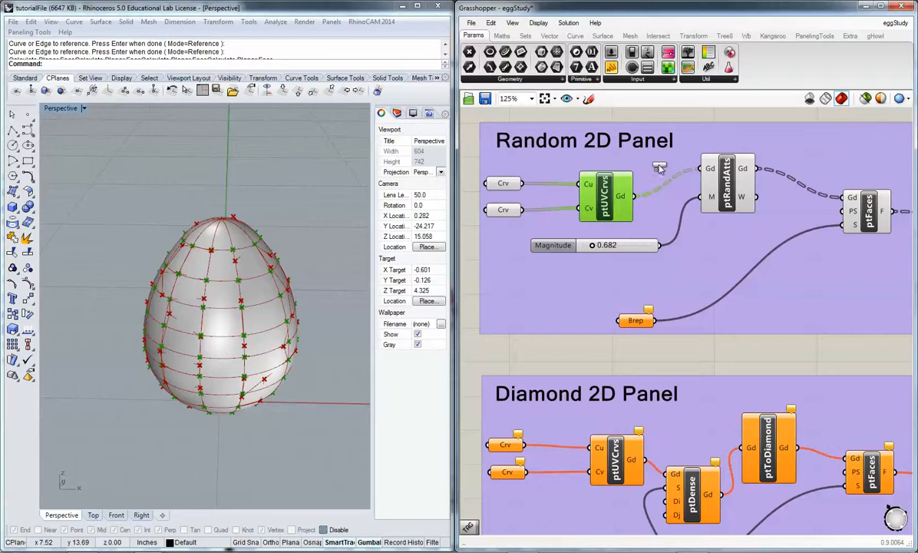
left_click_drag(659, 168, 644, 166)
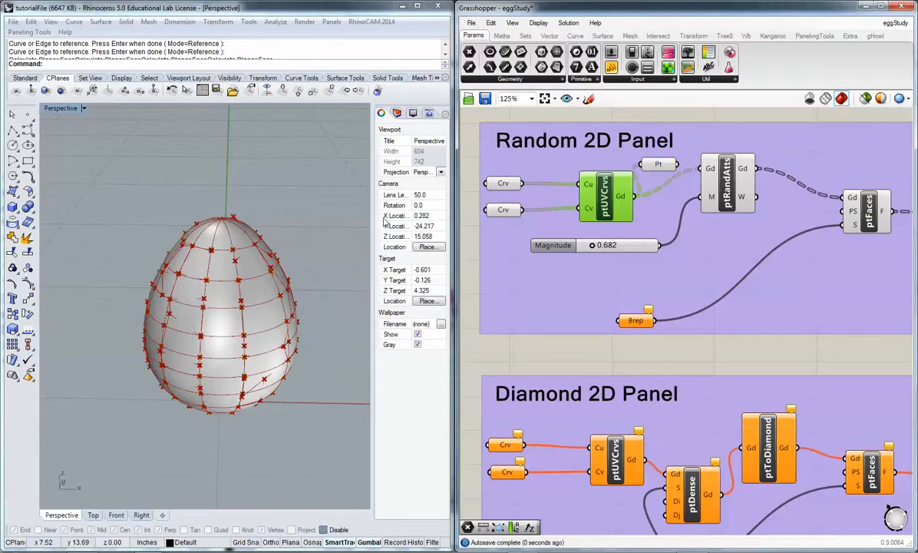
- Bake the Point parameter holding the ptUVCrvs grid into the Rhino scene as grouped points
right_click(658, 164)
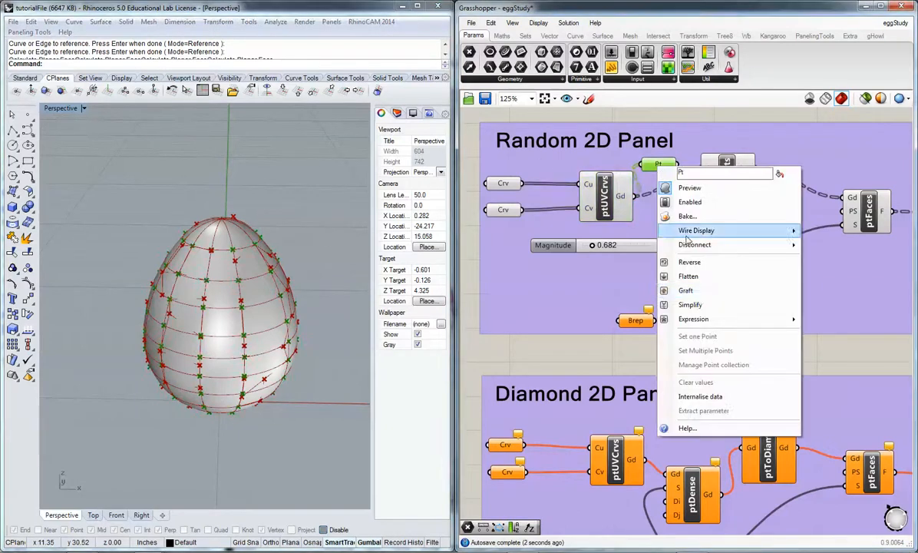
mouse_move(707, 321)
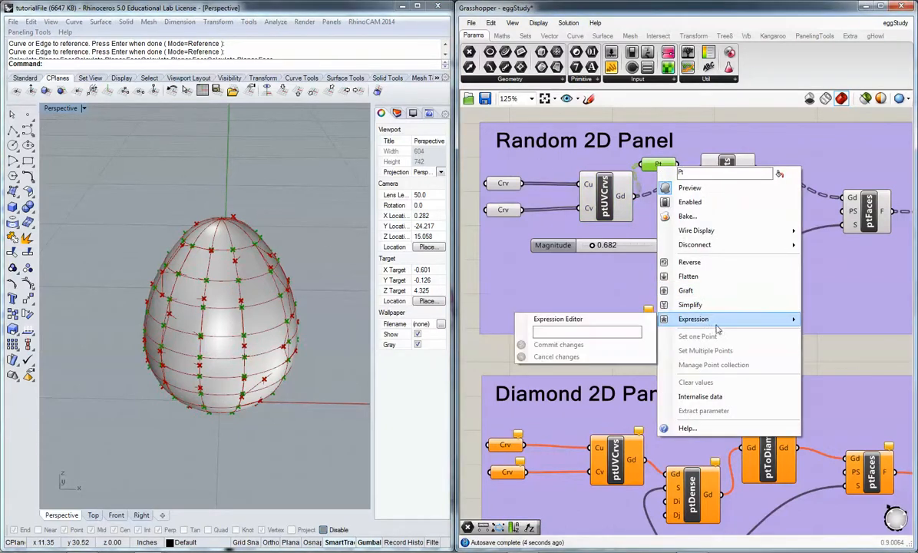
left_click(691, 217)
left_click(702, 319)
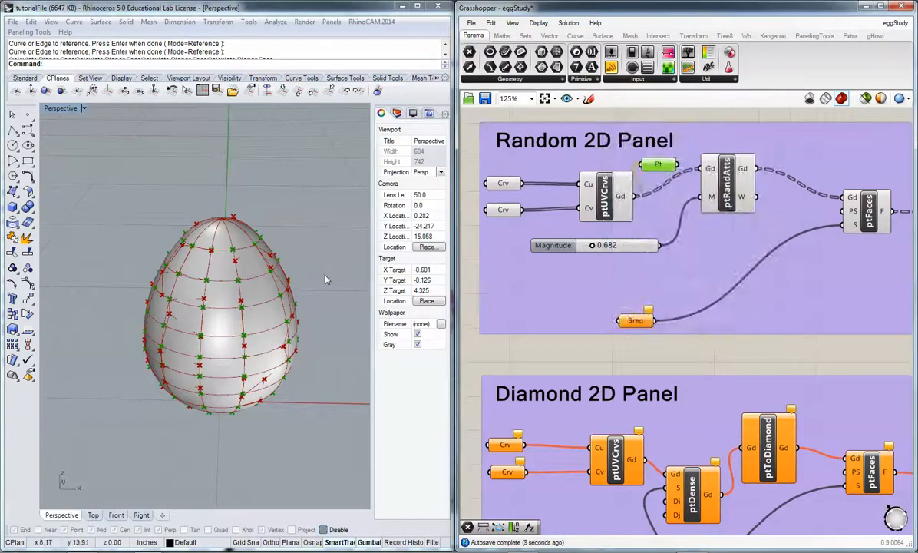
- Move the baked group of regular grid points along the red axis so it stands clear beside the egg
right_click_drag(317, 233, 350, 196, "shift")
left_click(282, 218)
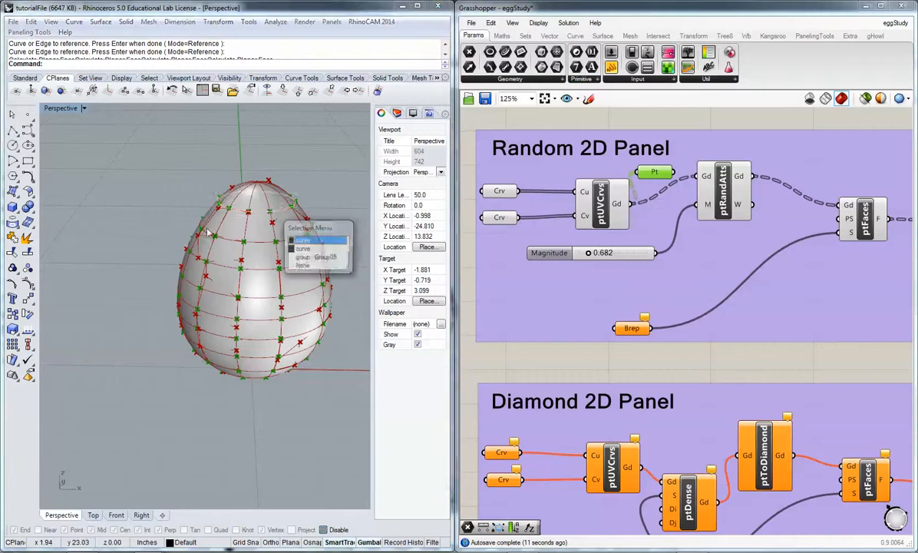
left_click(315, 257)
left_click_drag(295, 286, 123, 287)
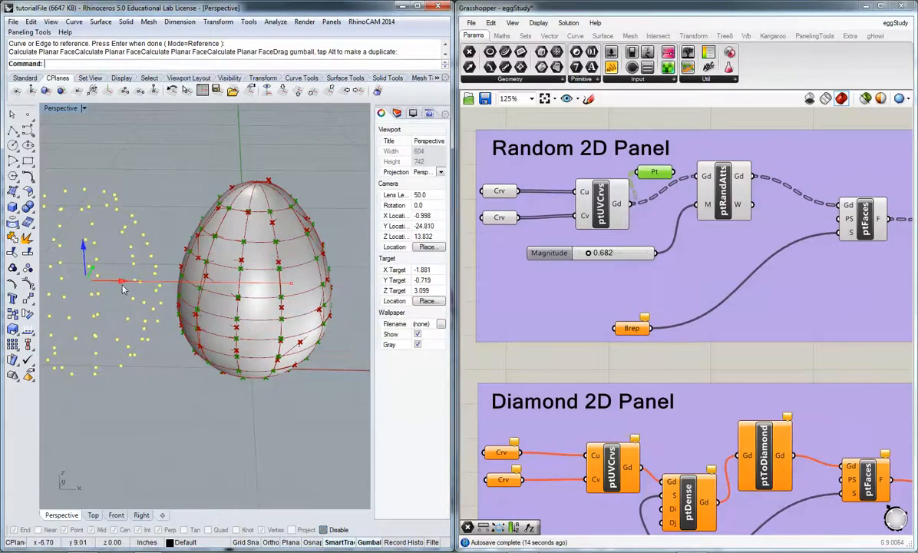
left_click(141, 367)
right_click_drag(141, 367, 222, 414)
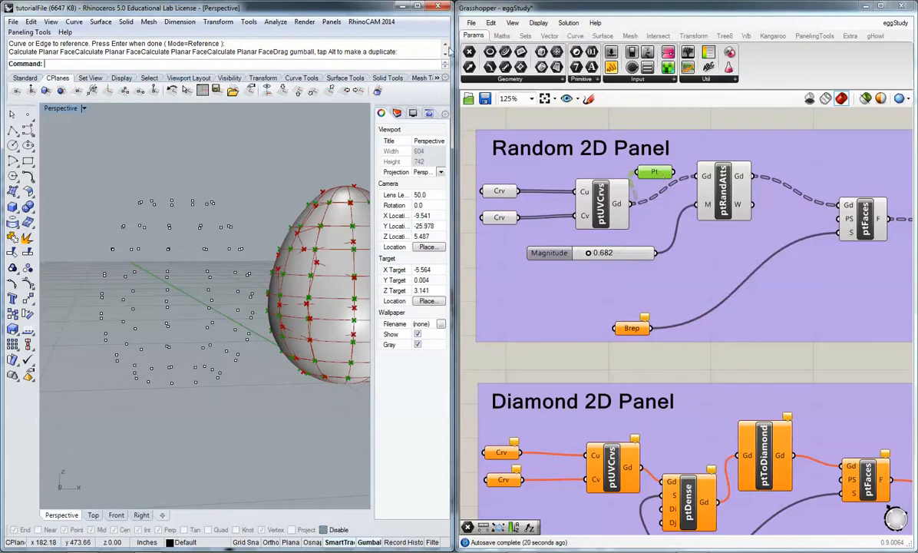
- Add a second Point parameter above ptFaces and feed it from the Gd output of ptRandAtts
left_click_drag(792, 159, 793, 156)
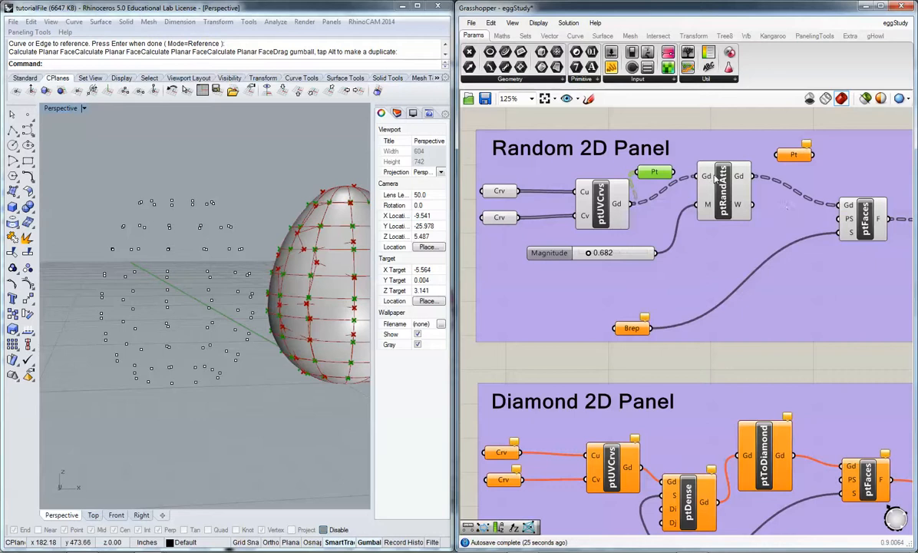
left_click(719, 178)
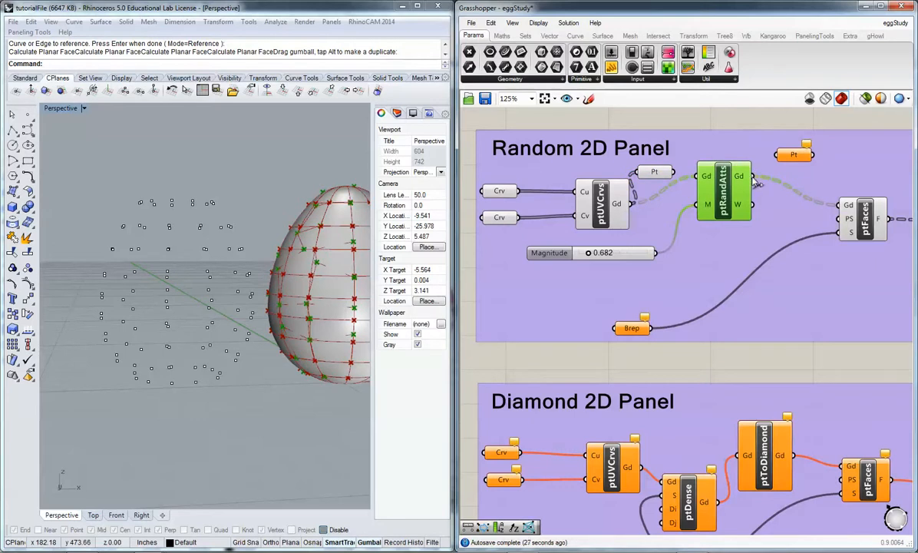
left_click_drag(754, 178, 779, 156)
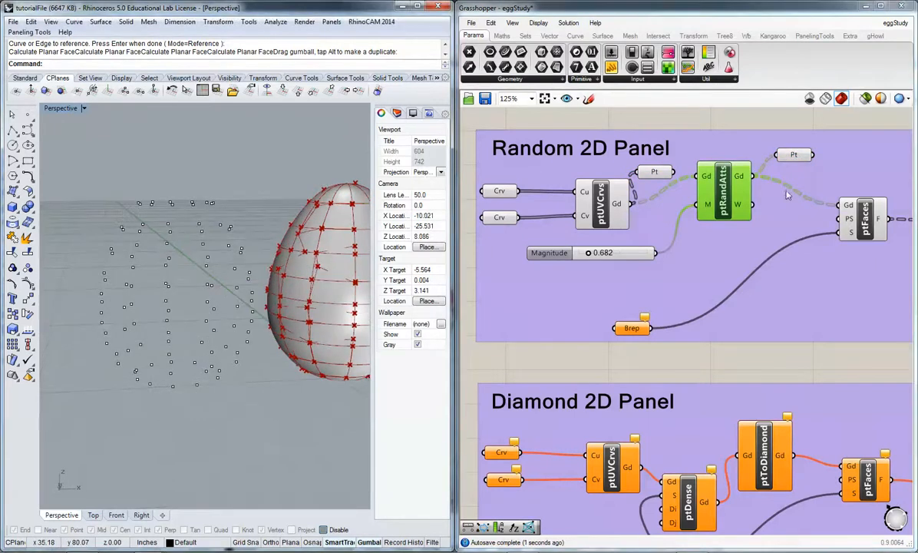
- Bake the Point parameter fed by ptRandAtts into Rhino with grouping enabled
right_click(780, 155)
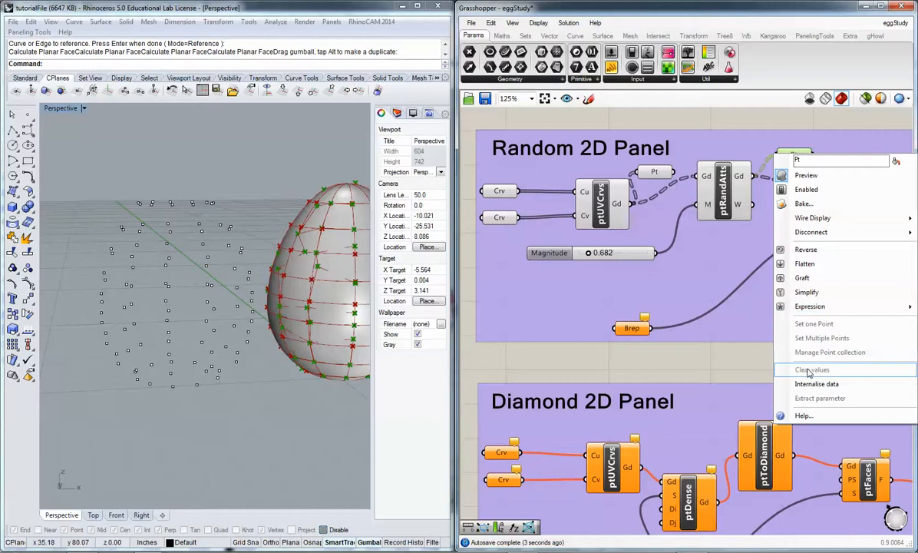
left_click(812, 205)
left_click(780, 267)
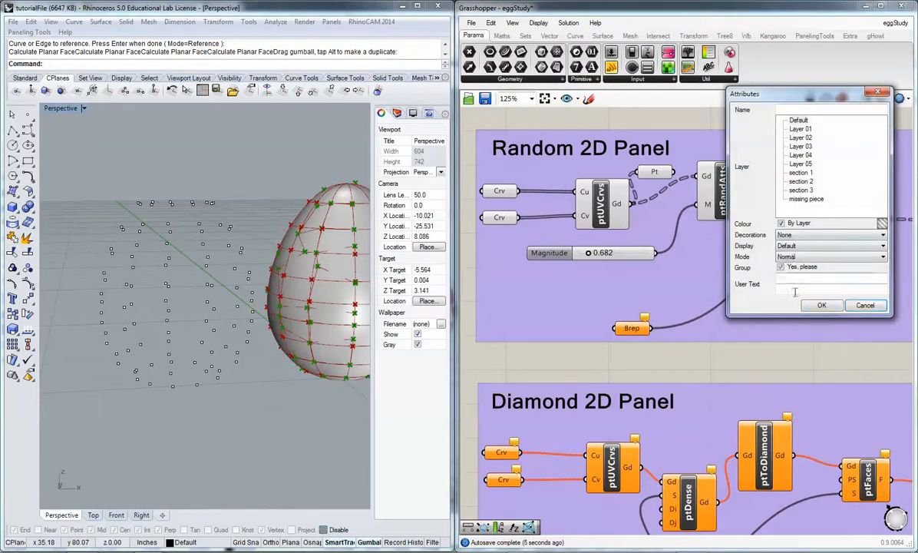
left_click(814, 308)
scroll(340, 301, "down", 1)
scroll(323, 283, "up", 1)
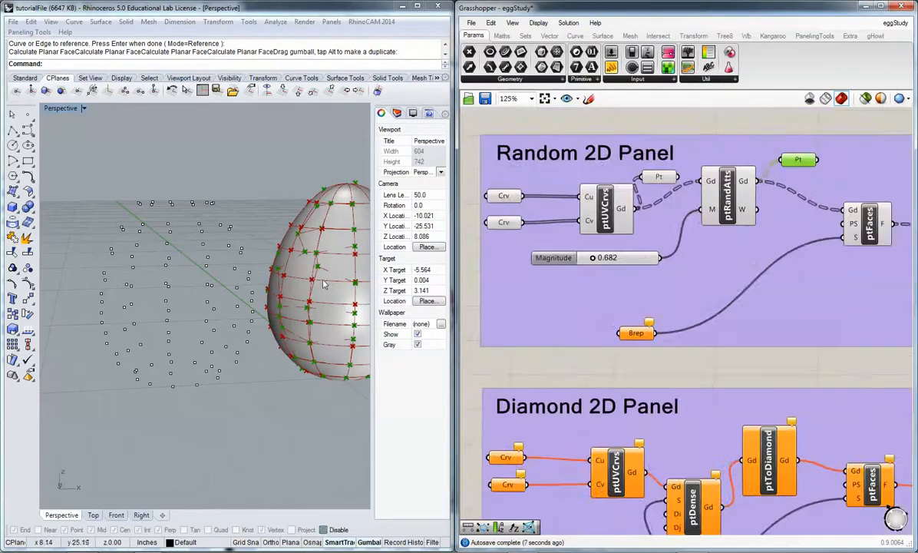
- Move the baked group of randomized points along the red axis, past the regular grid points on the side away from the egg
right_click_drag(302, 263, 309, 258)
scroll(309, 258, "down", 6)
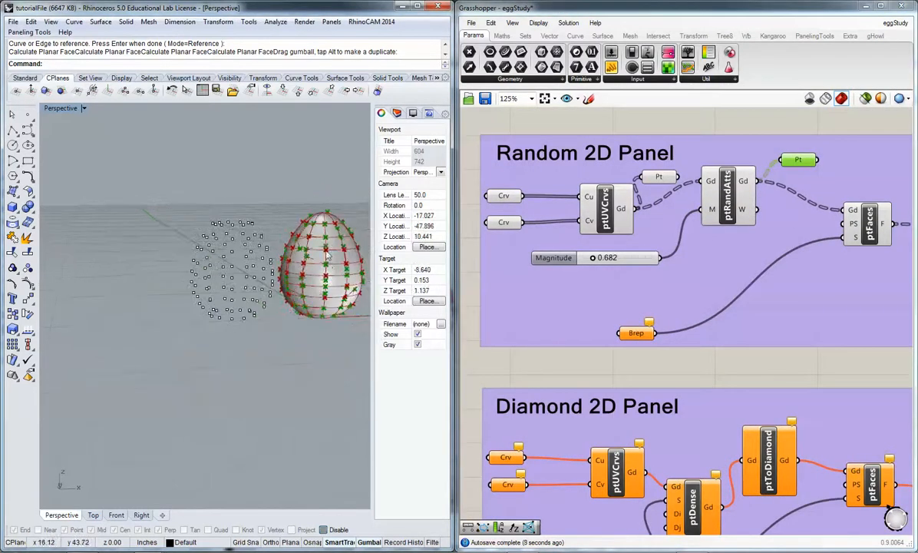
left_click(326, 255)
left_click(343, 271)
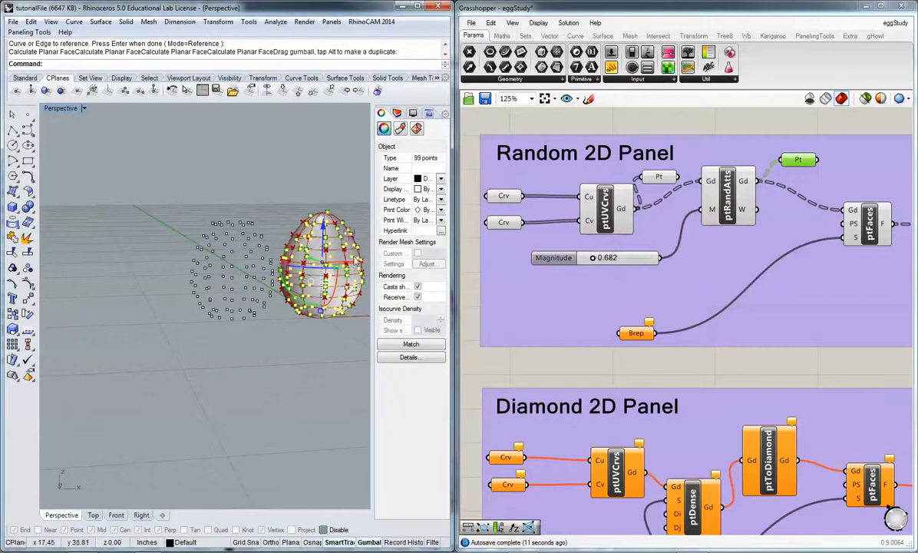
left_click_drag(357, 265, 211, 296)
left_click(180, 299)
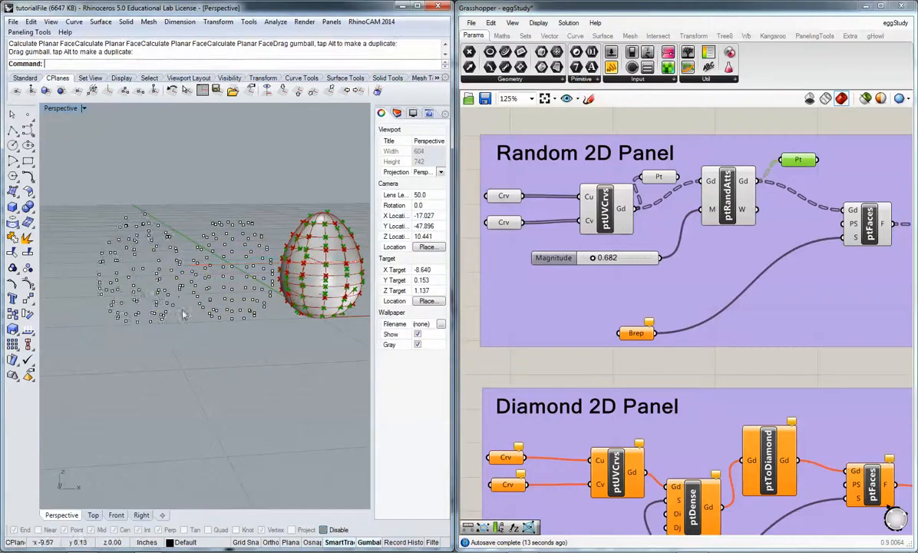
- Compare the baked regular and randomized point grids with the egg from several angles, and identify the ptFaces component that follows
mouse_move(183, 326)
right_mouse_down()
mouse_move(195, 331)
mouse_move(183, 341)
right_mouse_up()
scroll(180, 255, "up", 4)
right_click_drag(242, 287, 261, 292)
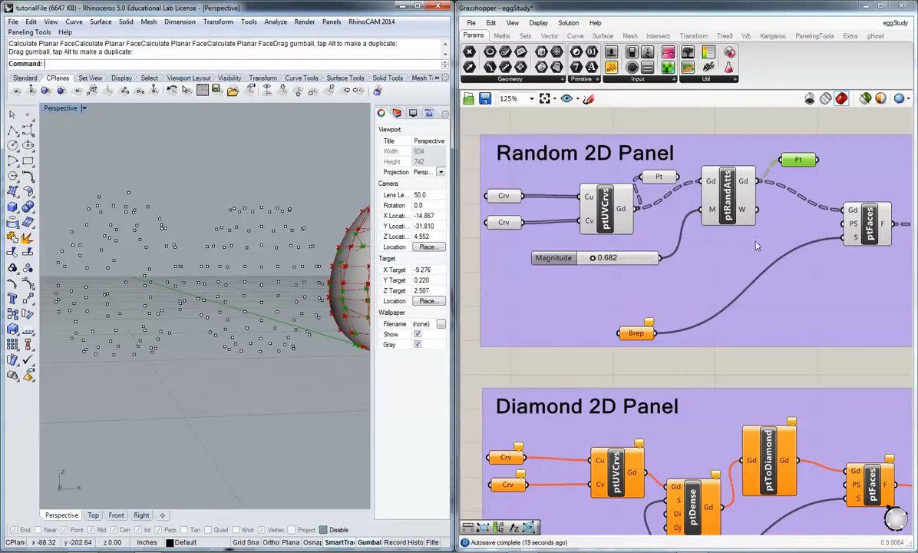
left_click(758, 358)
mouse_move(762, 236)
right_mouse_down()
mouse_move(748, 236)
mouse_move(758, 219)
right_mouse_up()
right_click_drag(328, 182, 258, 202)
left_click(867, 213)
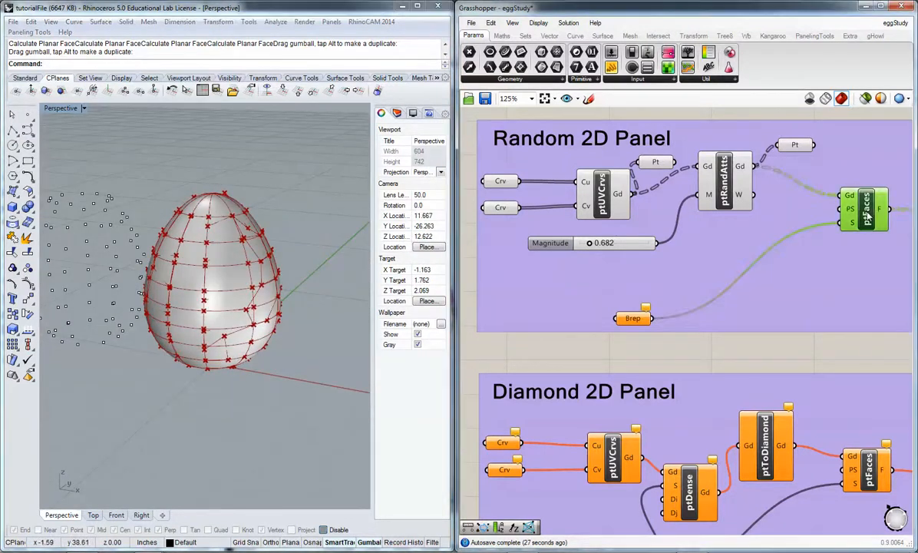
left_click(741, 361)
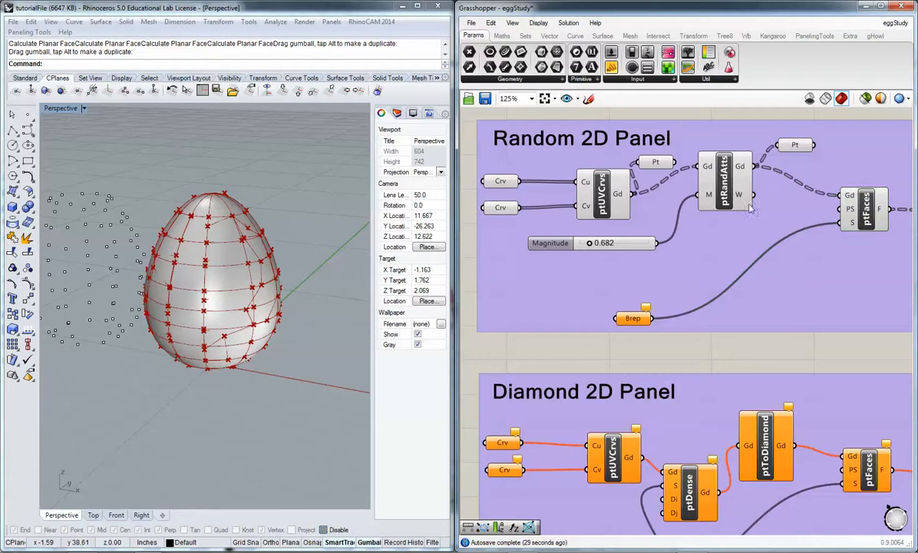
- Review the ptUVCrvs and ptRandAtts components and the available PanelingTools grid utility and grid attractor components
right_click_drag(751, 207, 709, 217)
left_click(582, 192)
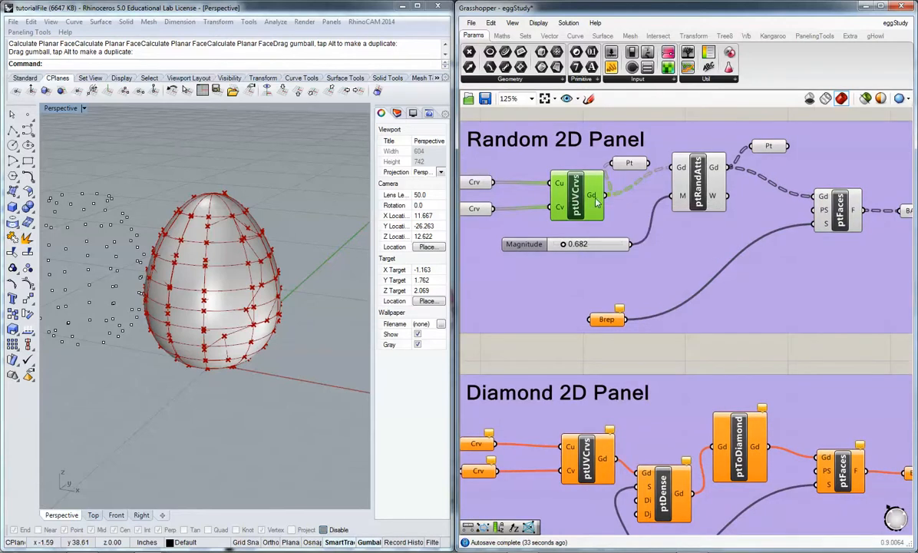
left_click(704, 180)
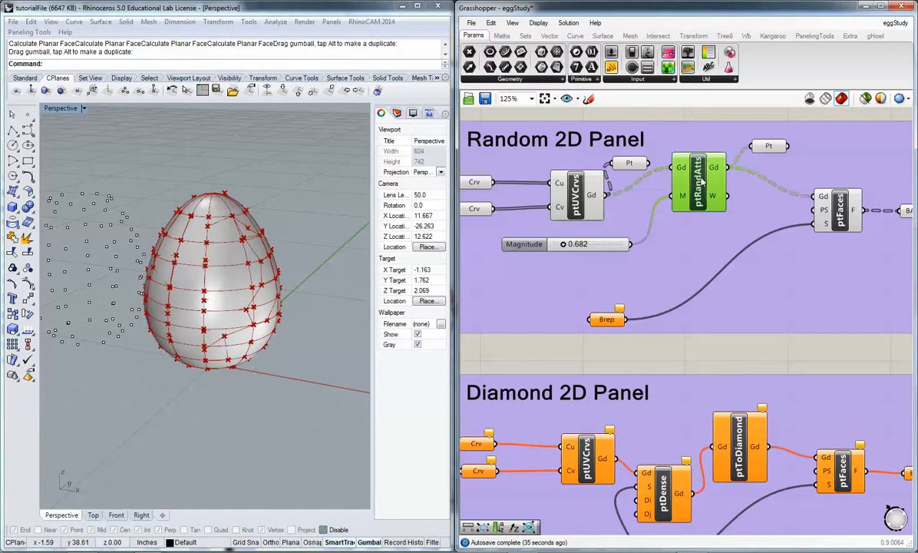
left_click(813, 36)
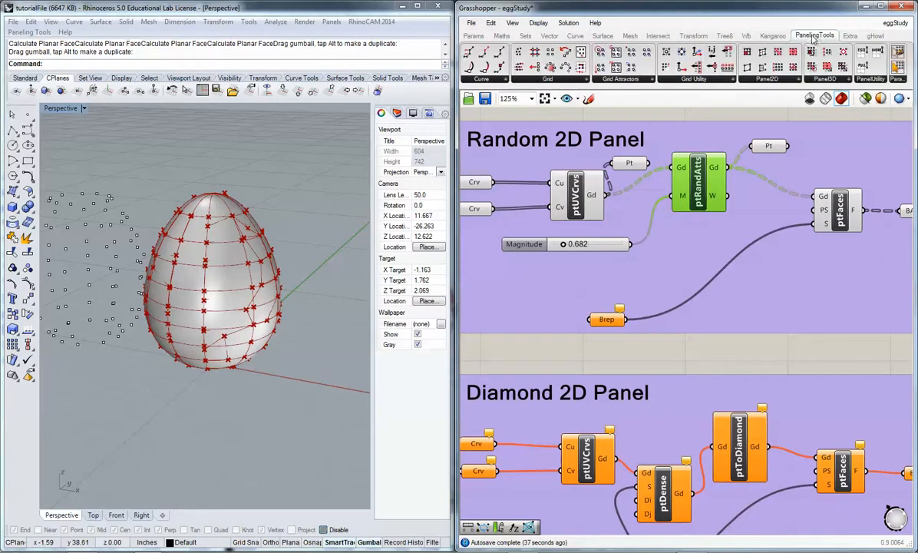
left_click(690, 80)
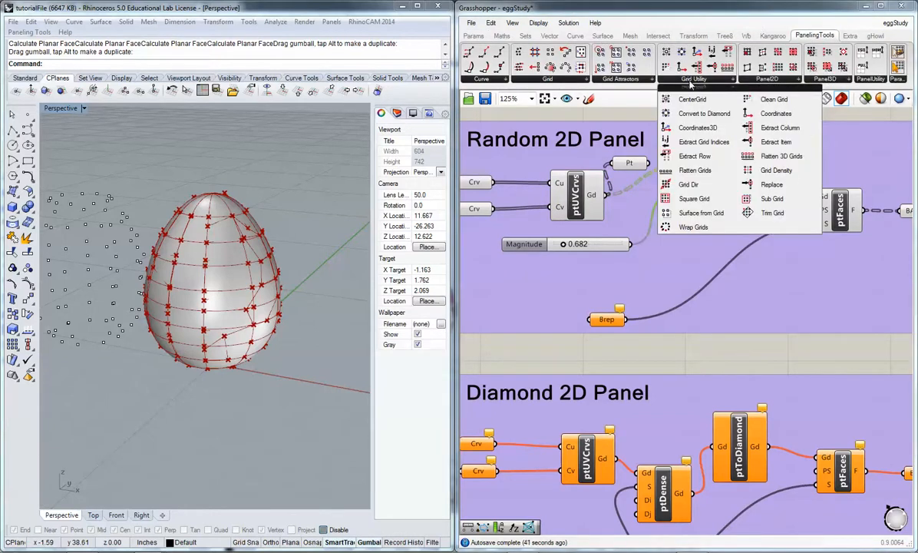
left_click(620, 80)
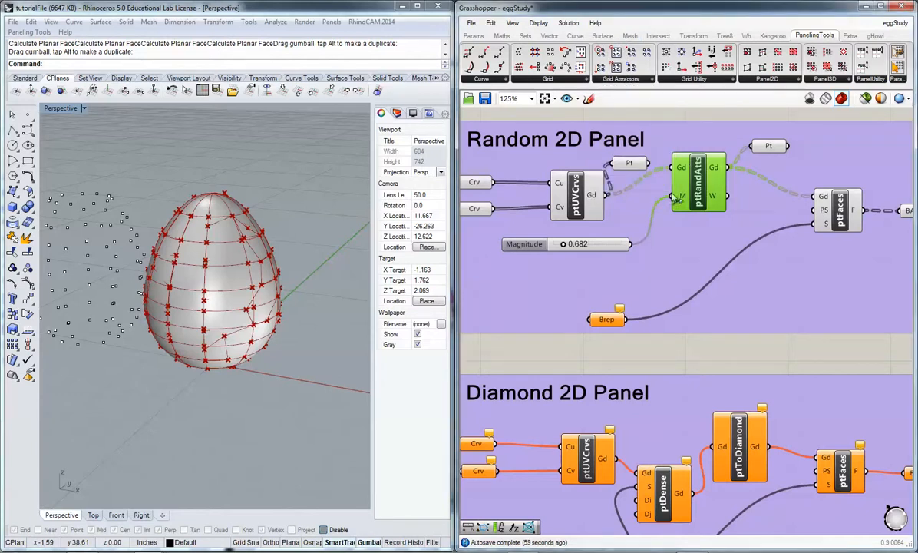
- Place an extra Generate Faces component below the existing ptFaces and delete it again
left_click(770, 79)
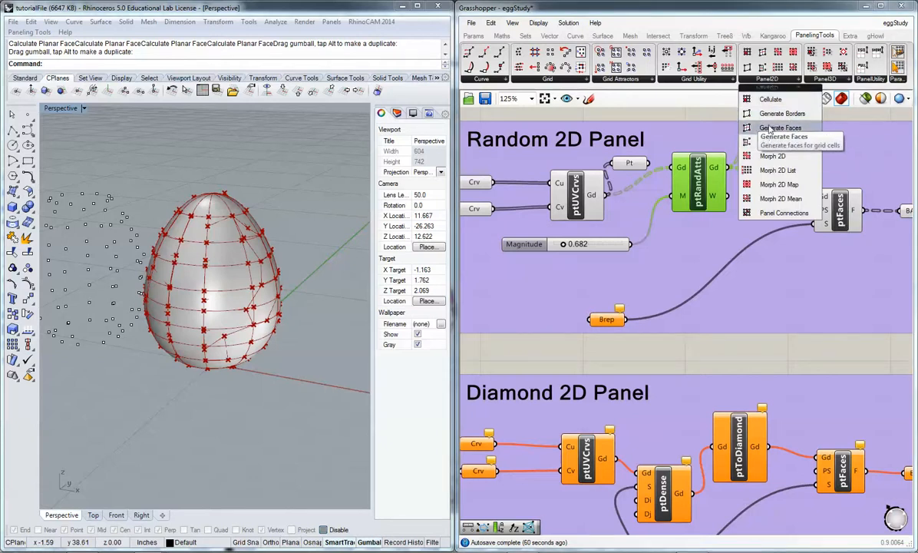
left_click_drag(784, 129, 833, 275)
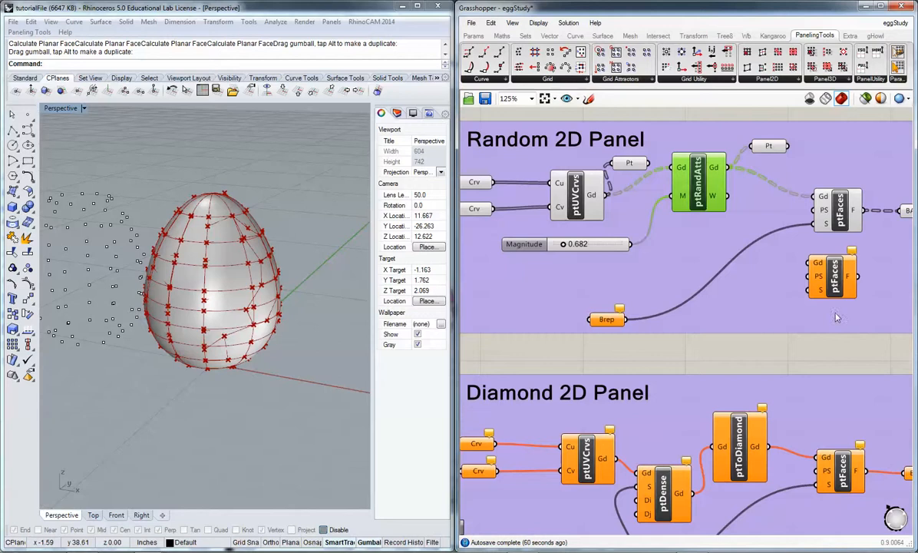
left_click(834, 284)
key("Delete")
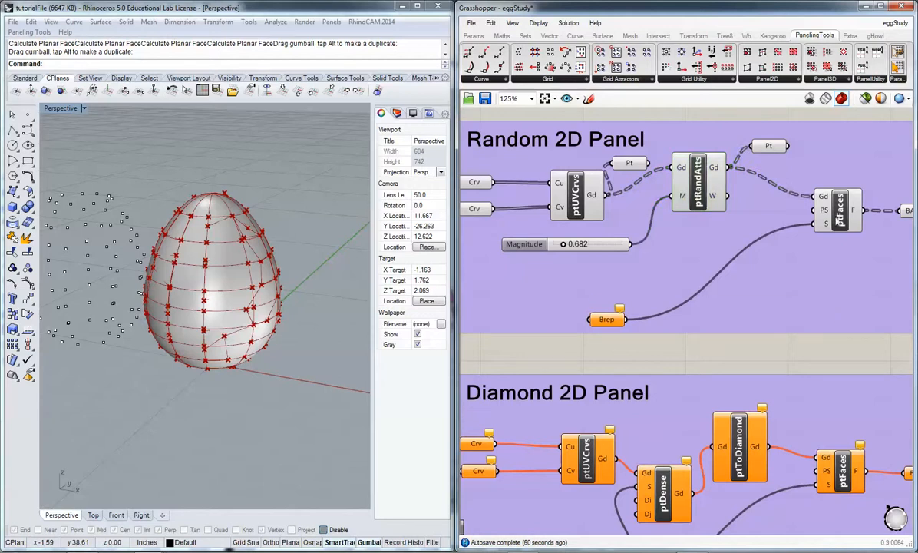
- Examine the Gd, PS and S inputs of ptFaces, redrawing the wire from ptRandAtts' Gd output to its Gd input
left_click(840, 218)
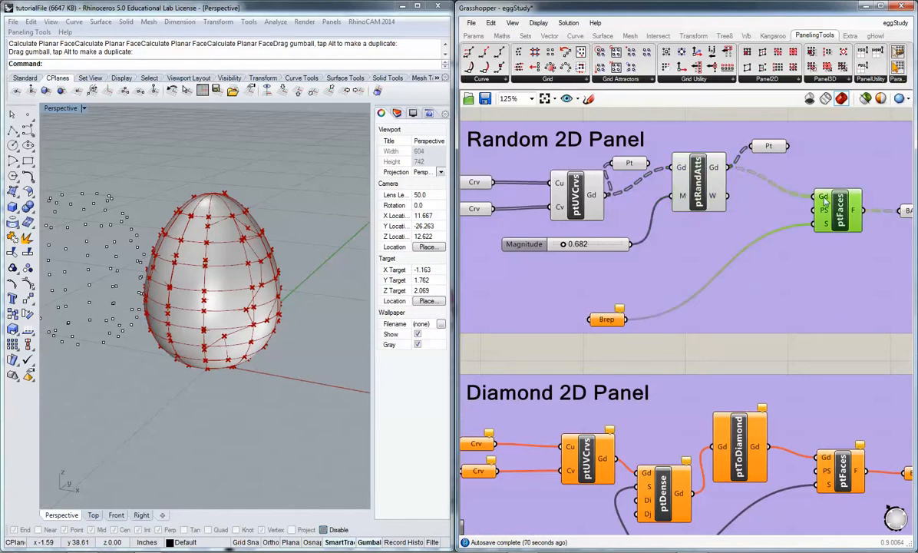
mouse_move(826, 201)
left_click_drag(727, 168, 814, 197)
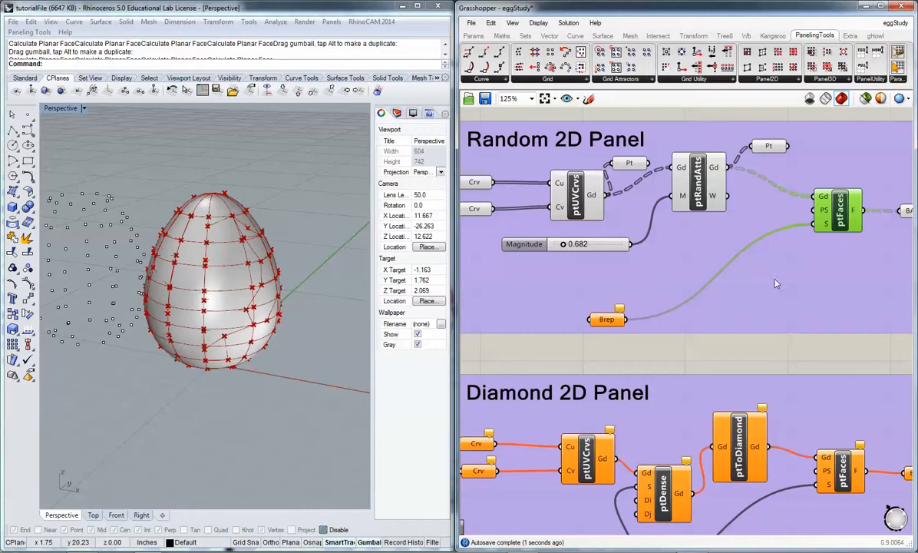
mouse_move(824, 218)
right_click(825, 218)
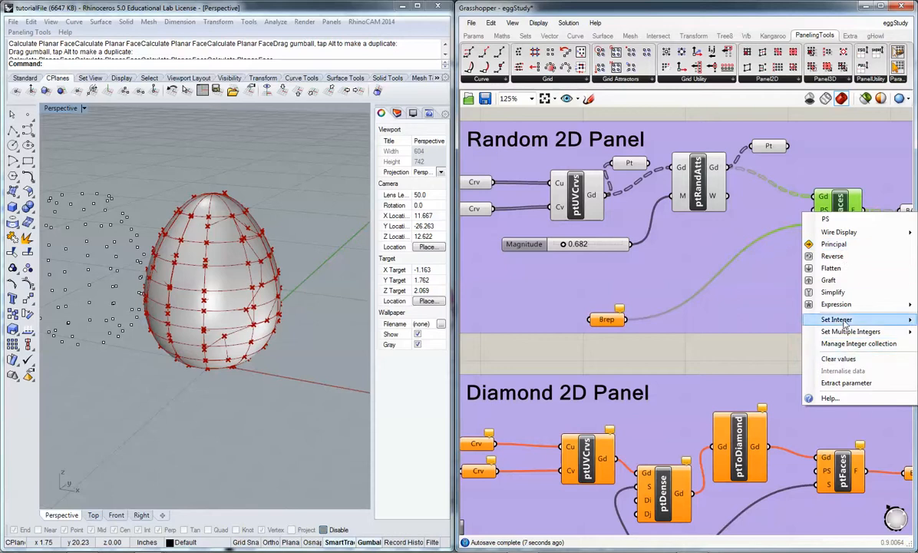
left_click(836, 203)
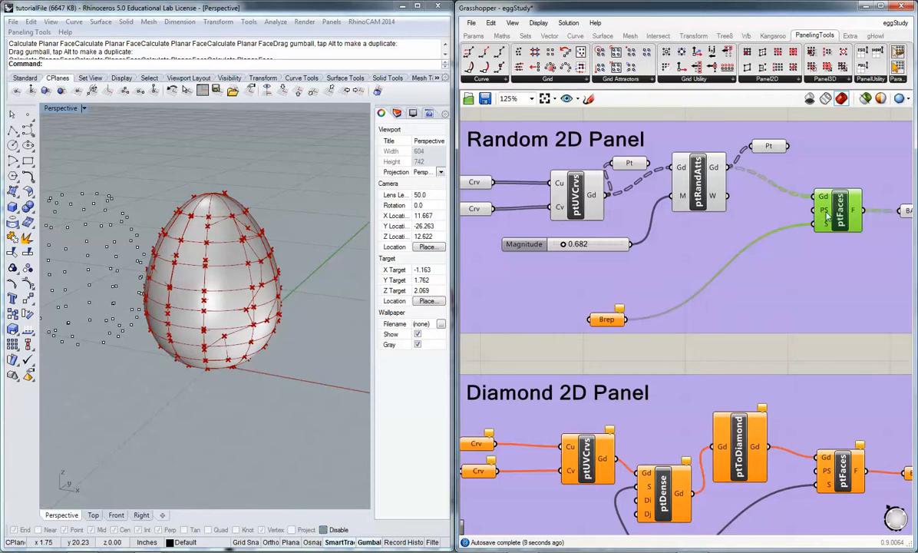
mouse_move(827, 216)
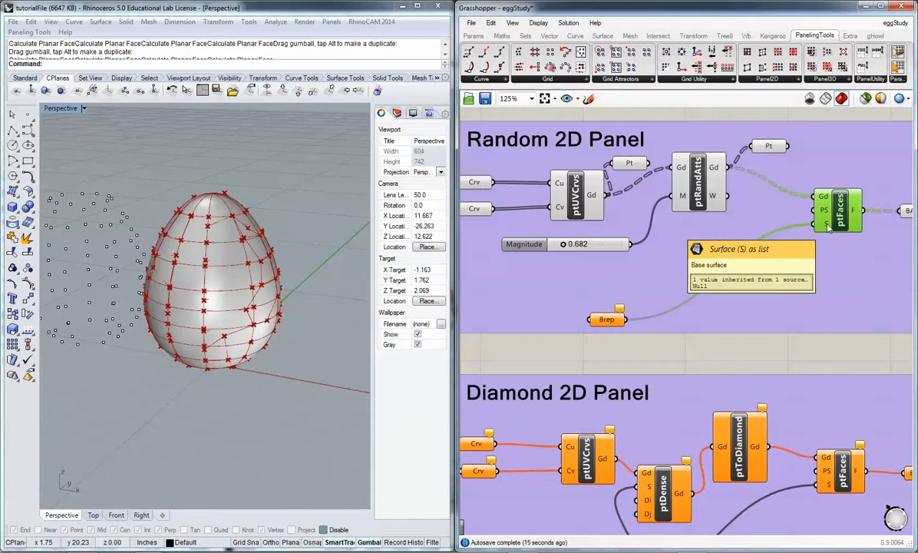
- Reference the egg surface as the single Brep of the Random 2D Panel definition
left_click(607, 321)
right_click(607, 321)
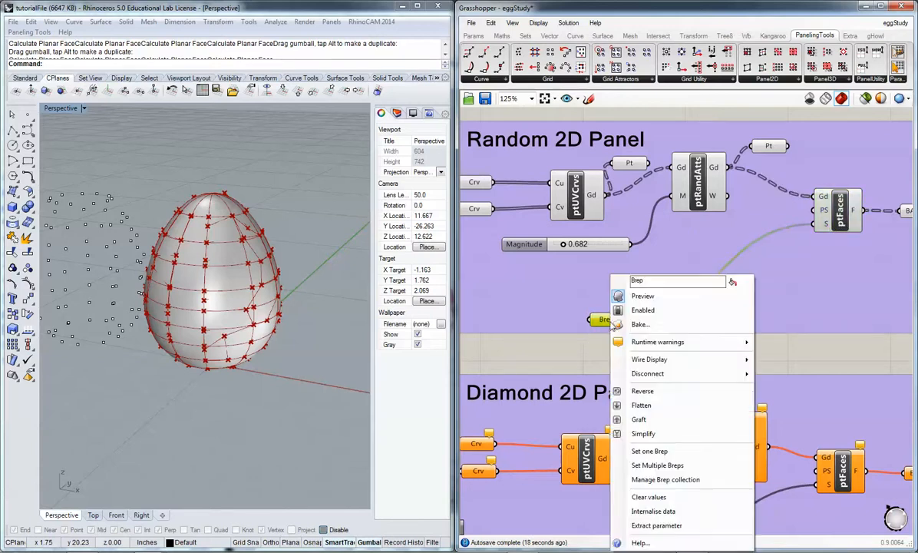
left_click(649, 451)
left_click(230, 237)
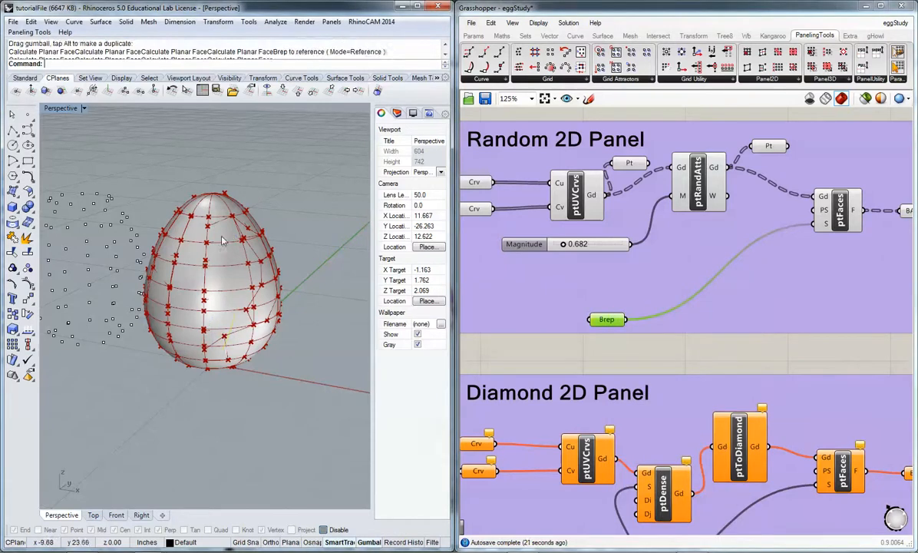
left_click(304, 218)
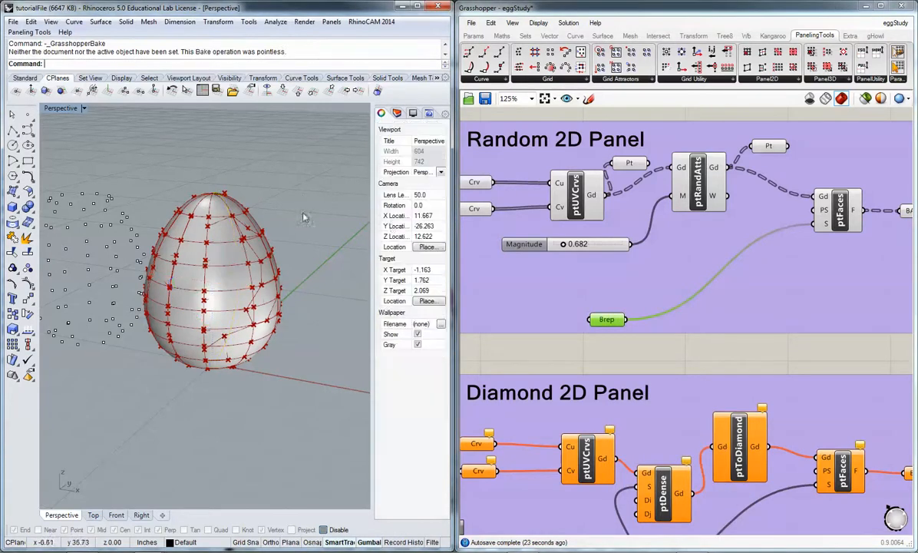
left_click(653, 272)
left_click(628, 351)
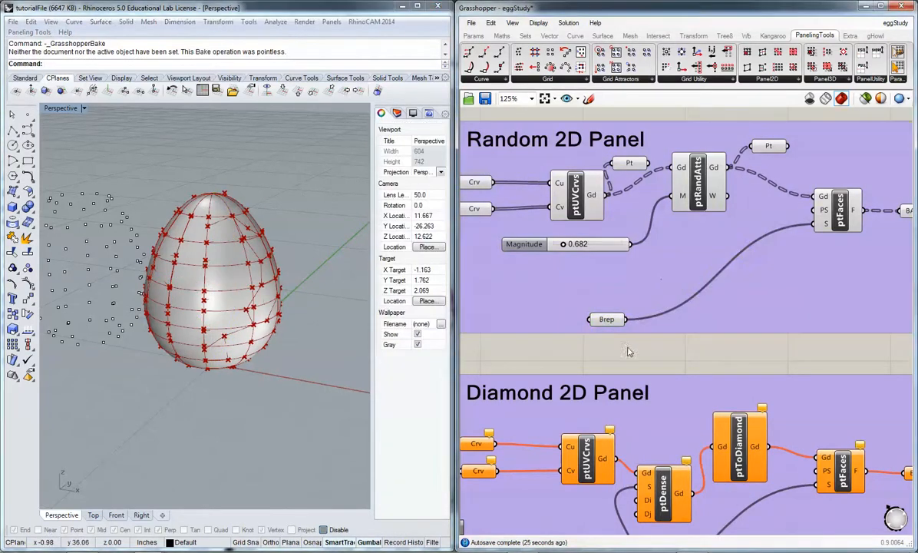
- Check the Faces output of the Random 2D Panel's ptFaces component, and bake the panels from its BAKE THIS parameter
left_click(843, 219)
scroll(839, 219, "down", 1)
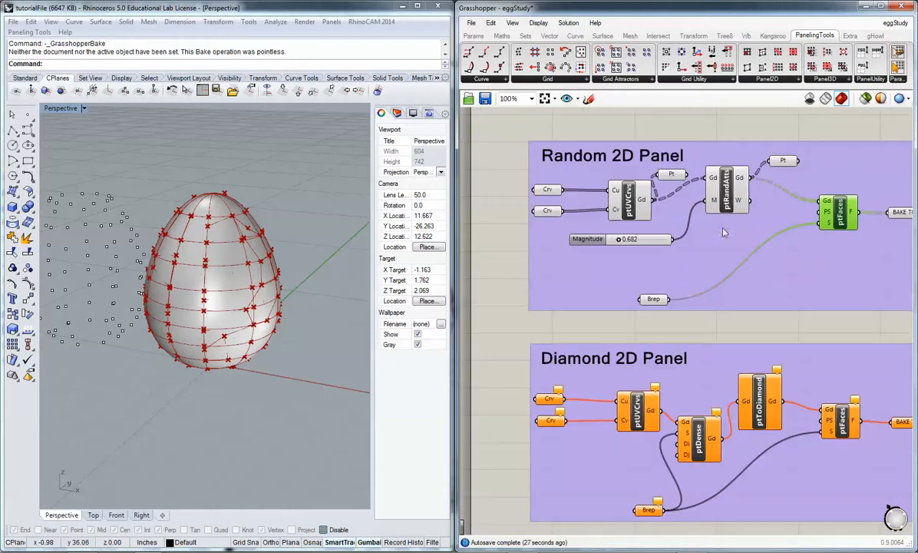
mouse_move(851, 217)
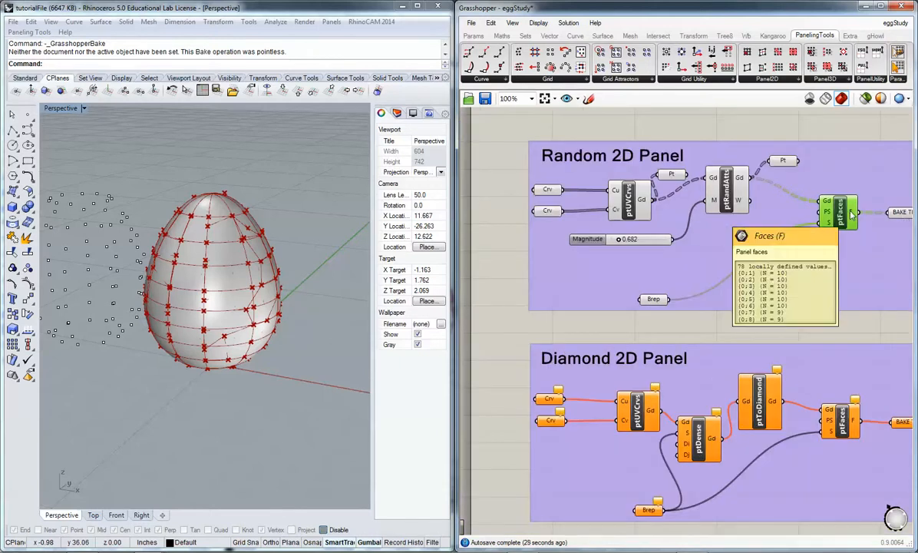
left_click(900, 211)
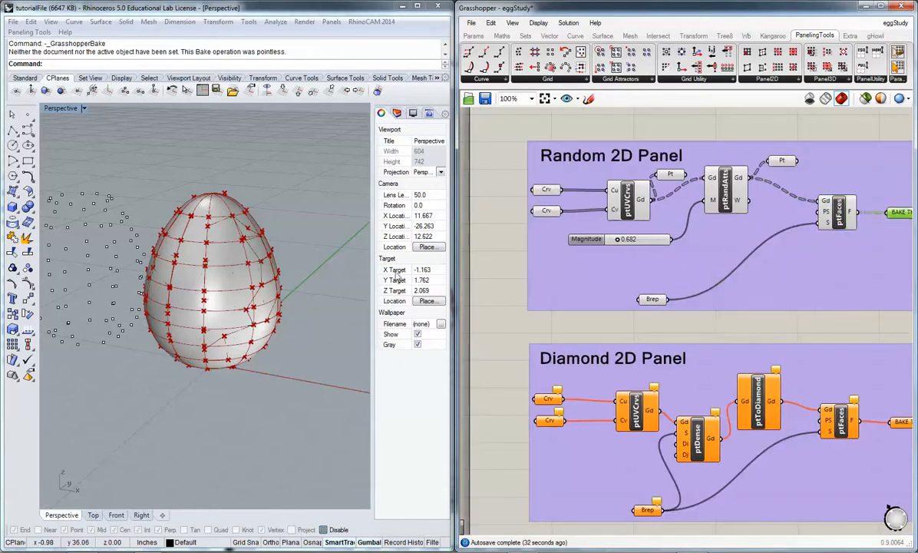
mouse_move(230, 230)
right_mouse_down()
mouse_move(291, 216)
mouse_move(247, 247)
mouse_move(230, 230)
right_mouse_up()
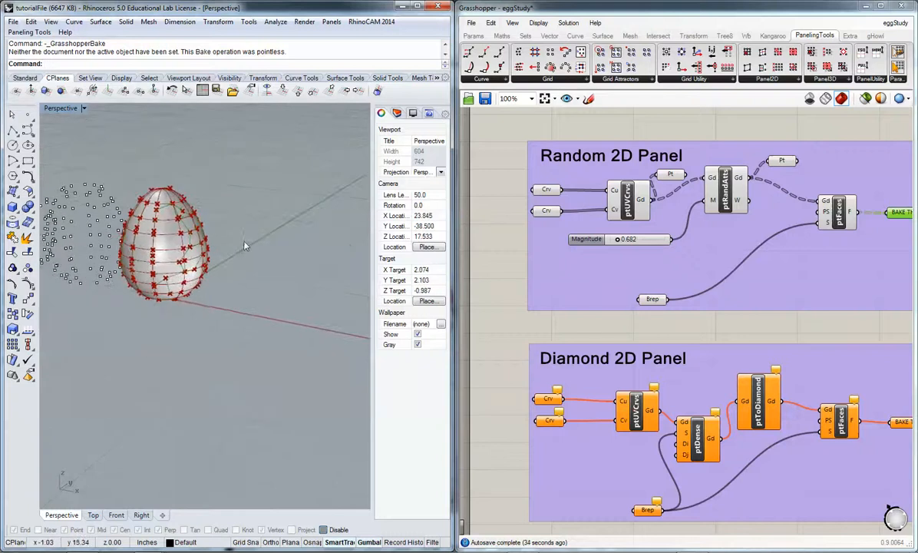
right_click_drag(896, 215, 869, 202)
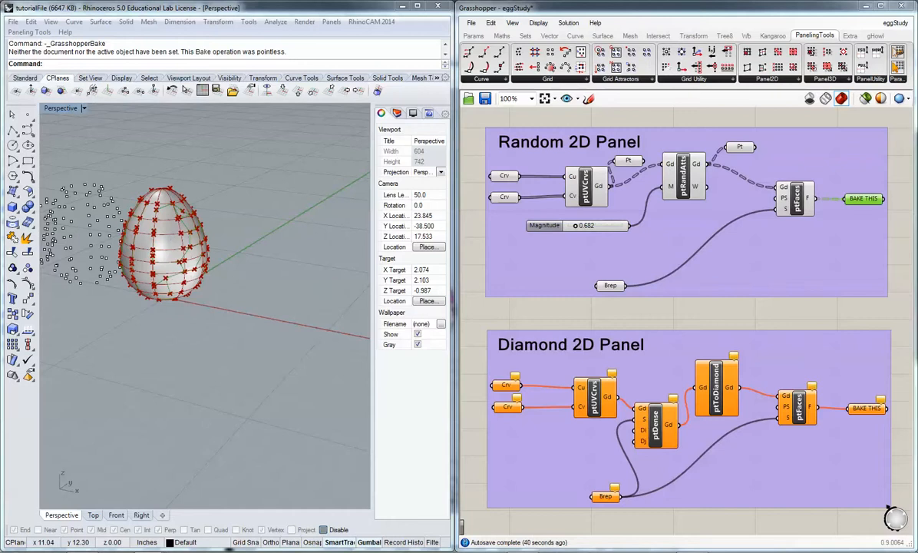
left_click(192, 239)
left_click_drag(181, 230, 270, 237)
key("ctrl+z")
- Move the baked group of random panels off the egg so it stands beside it
left_click(178, 212)
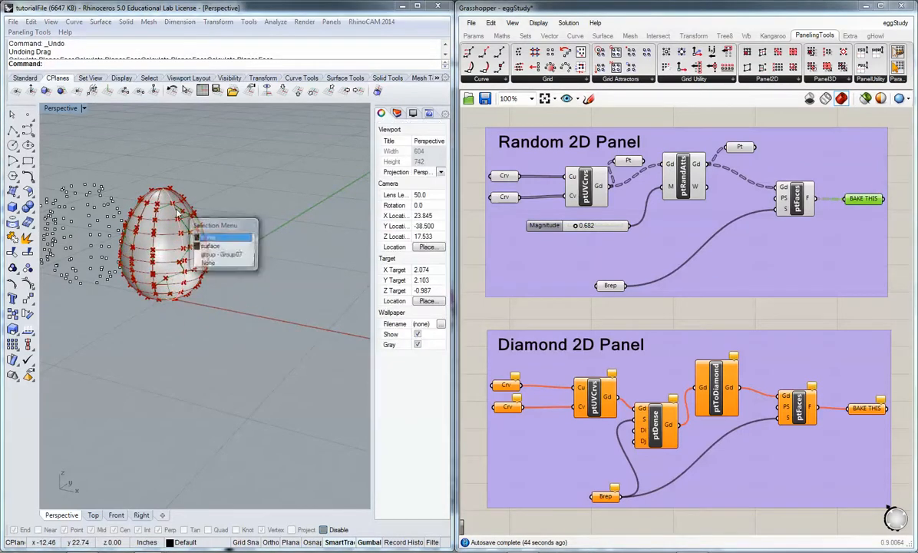
left_click(211, 246)
left_click_drag(209, 244, 298, 298)
right_click_drag(300, 301, 334, 197)
- Zoom to the baked panel group and examine its faces from several angles
left_click(278, 251)
type("z")
key("Return")
type("s")
key("Return")
left_click(324, 220)
left_click(219, 288)
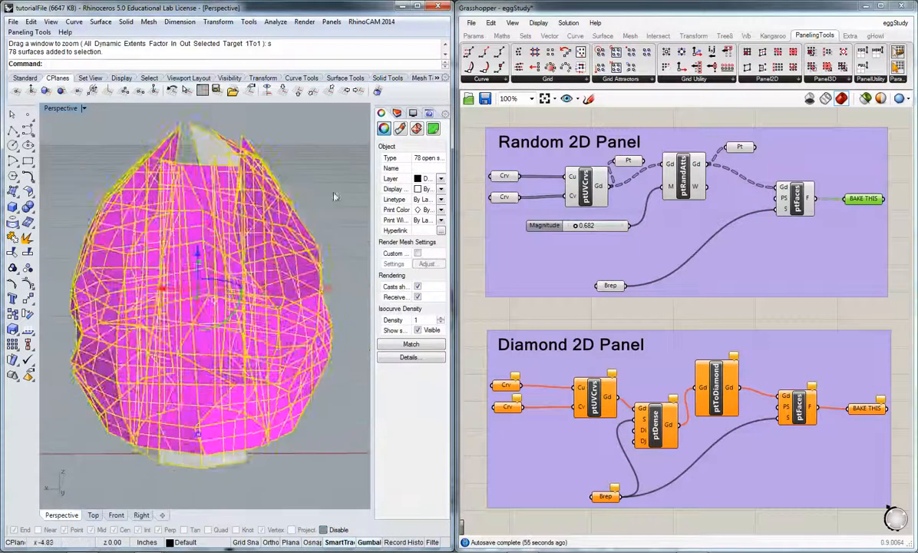
left_click(334, 196)
right_click_drag(242, 244, 175, 230)
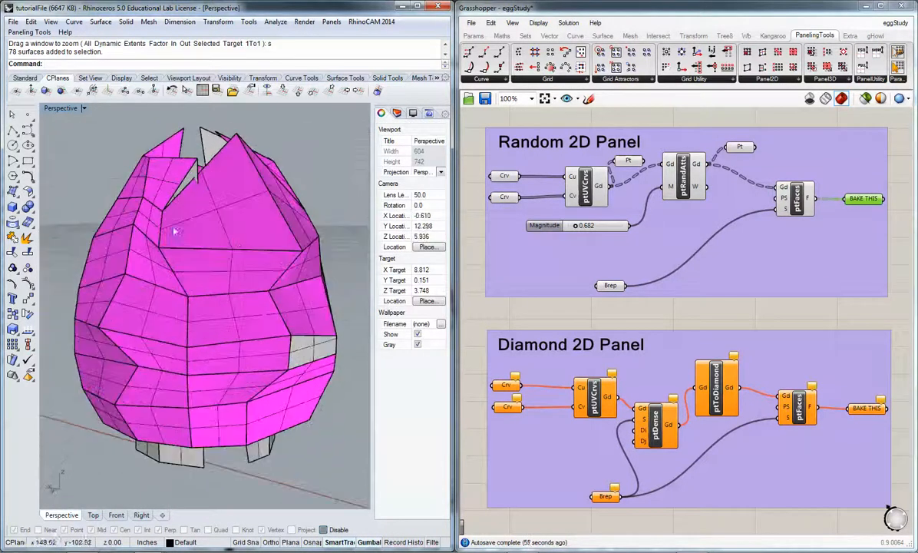
right_click_drag(230, 242, 243, 224)
- Try to explode the baked panels, and ungroup them into individual surfaces
left_click(233, 238)
left_click(28, 222)
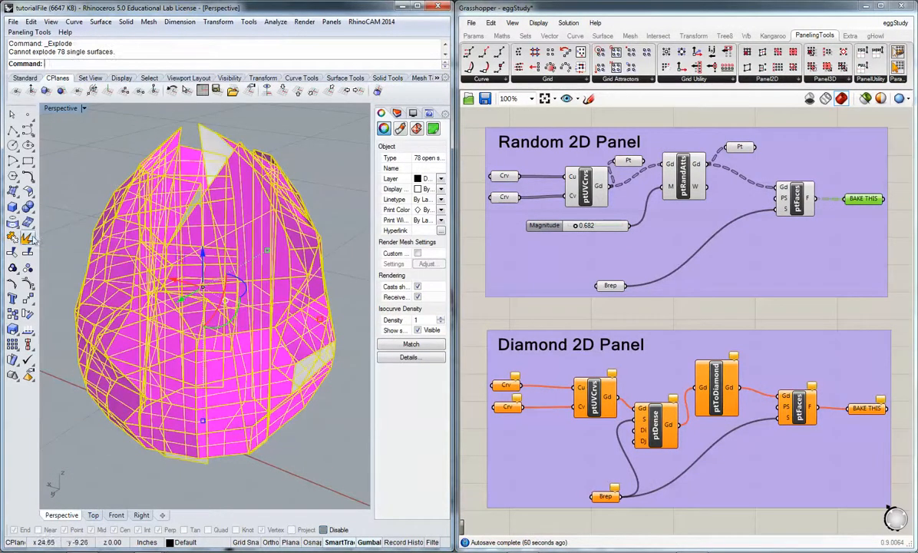
left_click(61, 158)
left_click(146, 209)
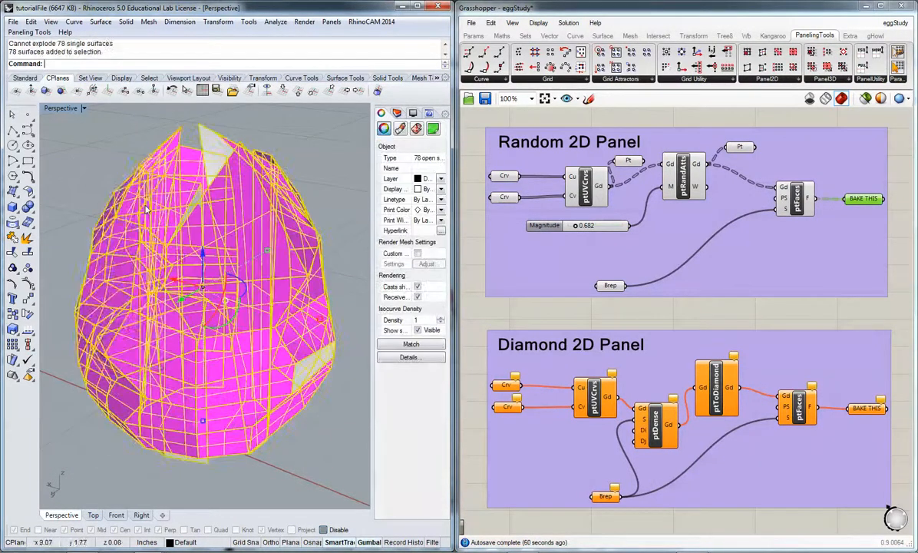
left_click(31, 22)
mouse_move(58, 204)
left_click(191, 216)
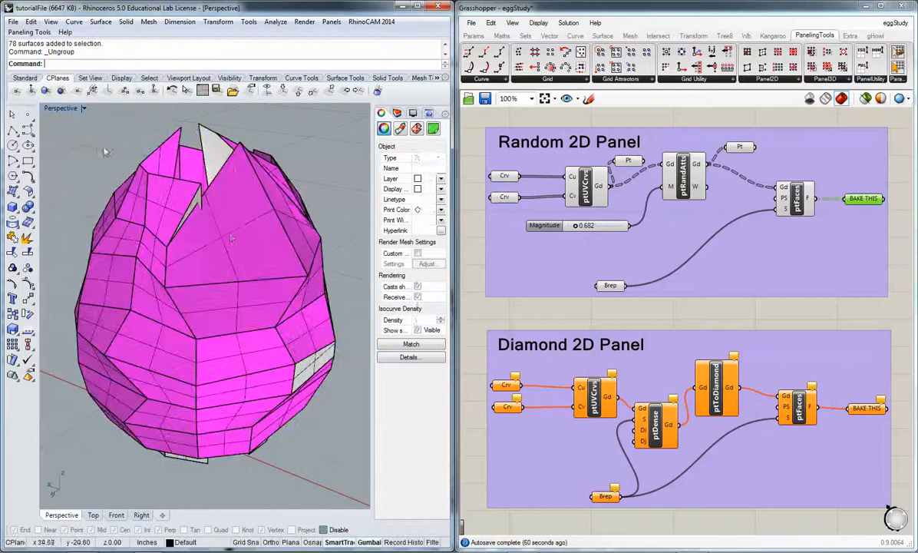
- Flip the normals of seven adjacent panels around the large pointed upper panel using the Dir command
left_click(238, 222)
left_click(159, 204, "shift")
left_click(145, 266, "shift")
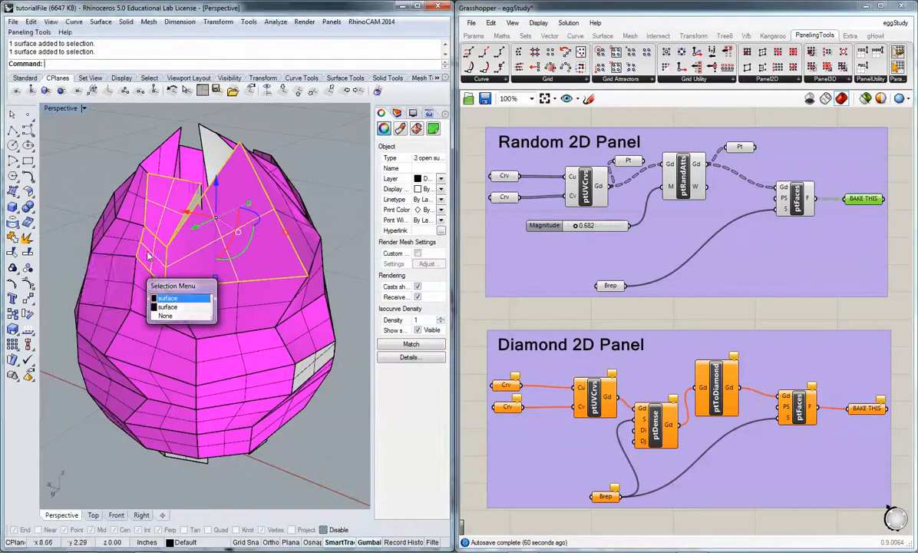
left_click(164, 299)
left_click(113, 231, "shift")
left_click(109, 261, "shift")
left_click(142, 292, "shift")
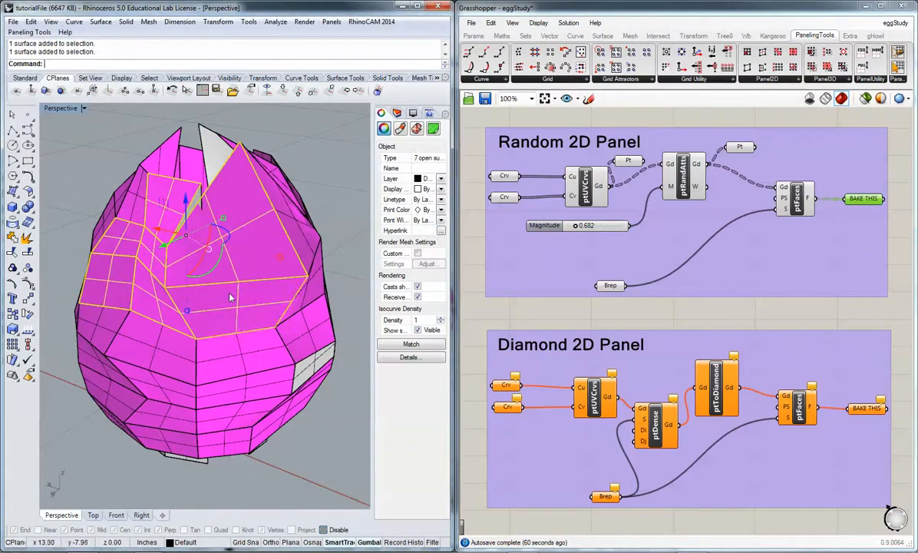
type("dir")
key("Return")
left_click(223, 254)
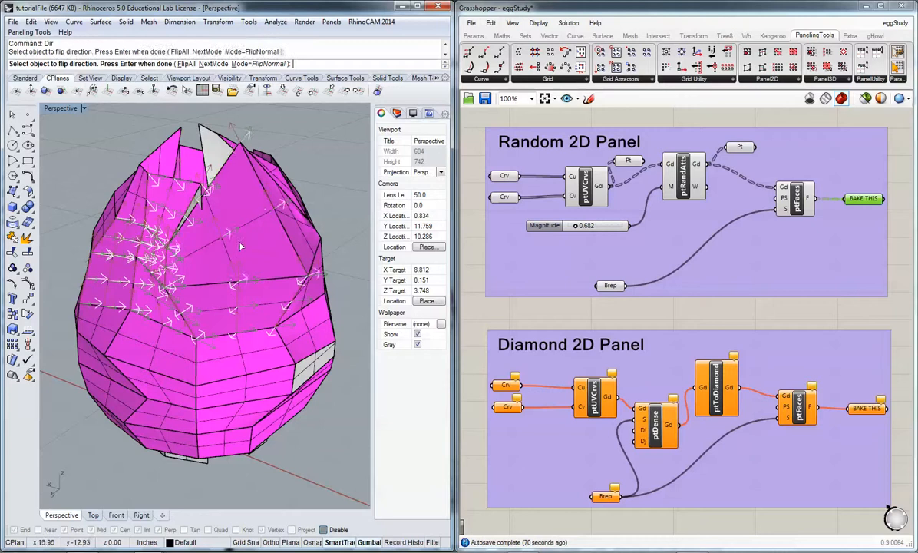
key("Return")
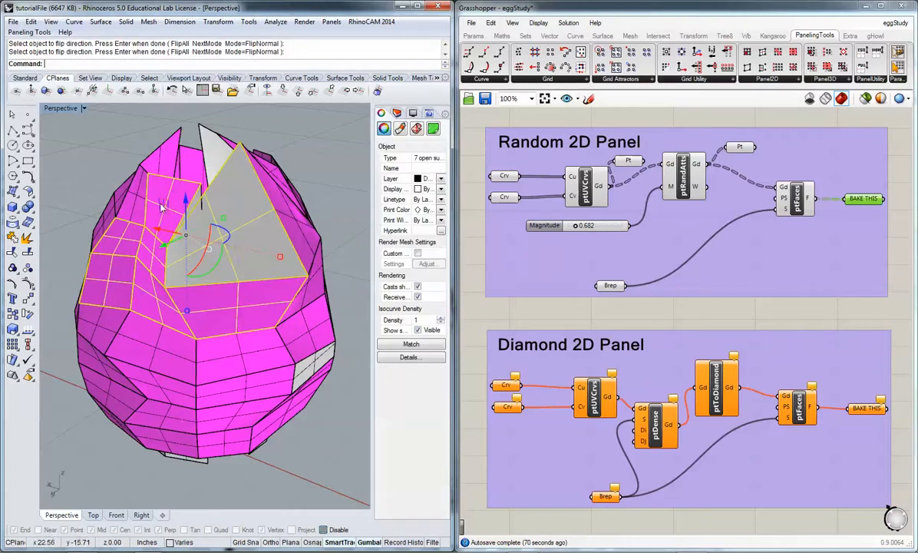
key("Return")
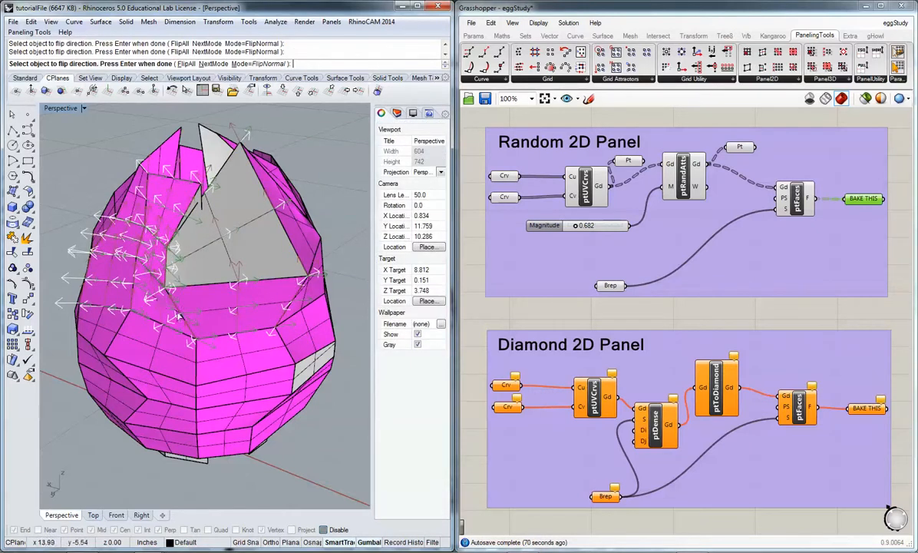
key("Return")
- Flip the normal of the small magenta panel left among the grey flipped ones
left_click(154, 257)
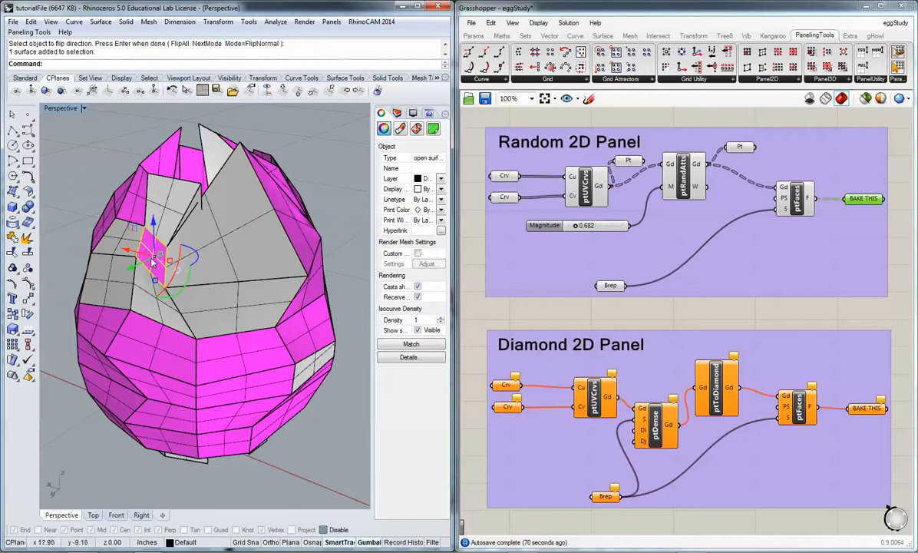
key("Return")
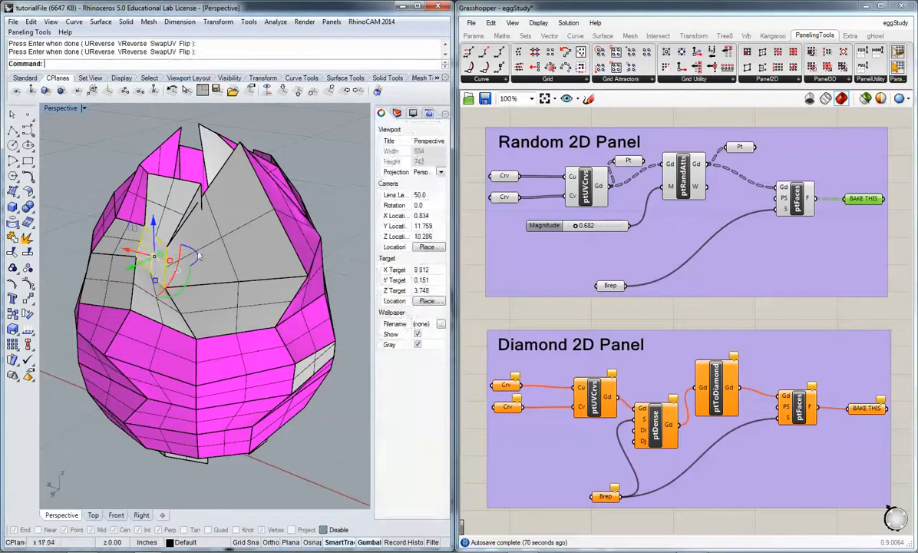
left_click(316, 149)
- Examine the gaps, open seam and face orientations of the baked random panels from all sides
right_click_drag(172, 323, 212, 359)
right_click_drag(204, 307, 205, 329)
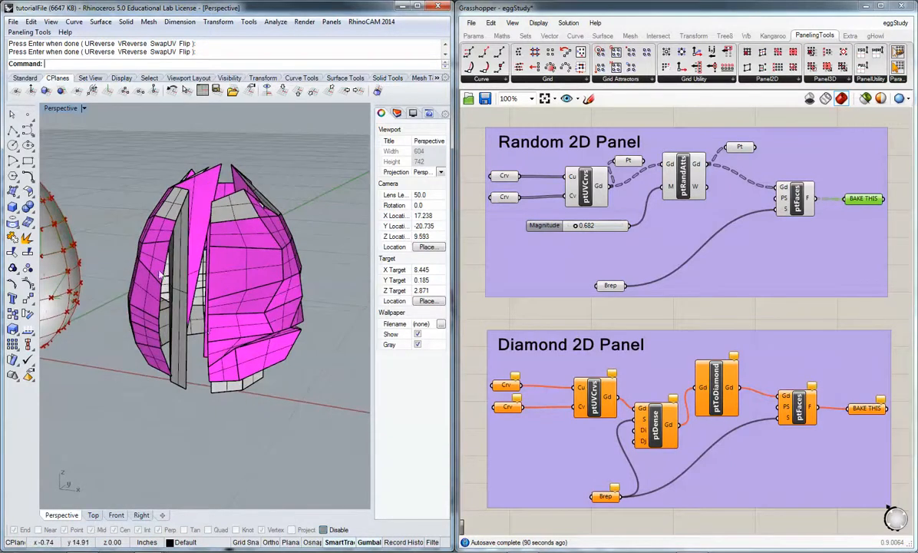
right_click_drag(161, 274, 205, 237)
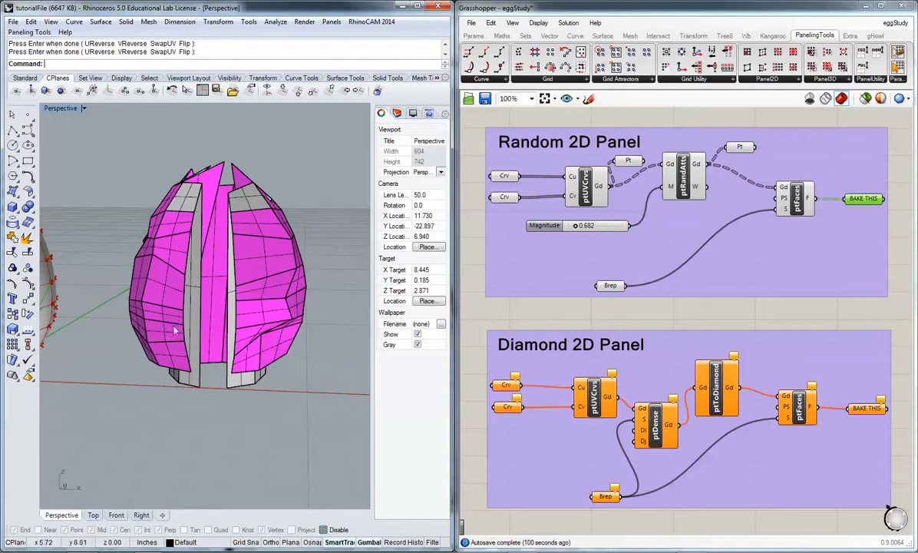
right_click_drag(198, 386, 204, 425)
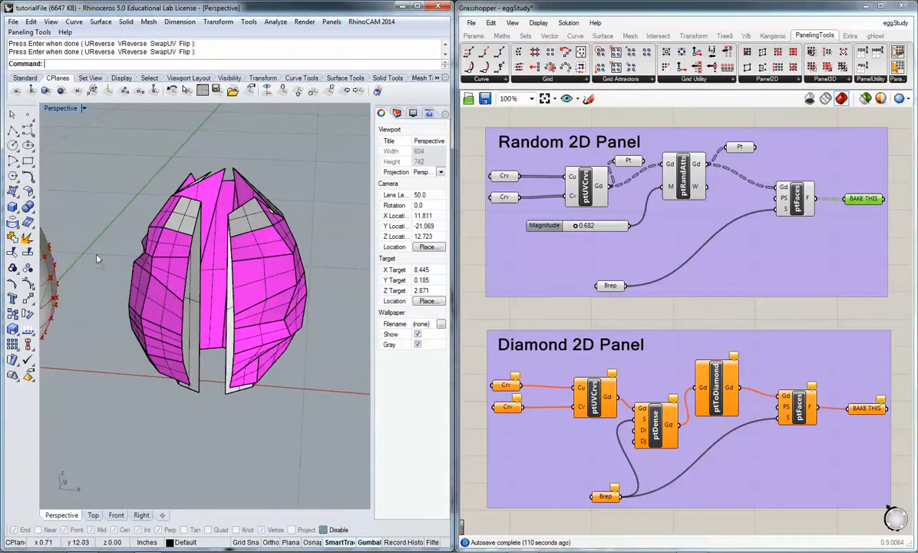
right_click_drag(115, 255, 99, 214)
left_click(191, 252)
left_click(213, 288)
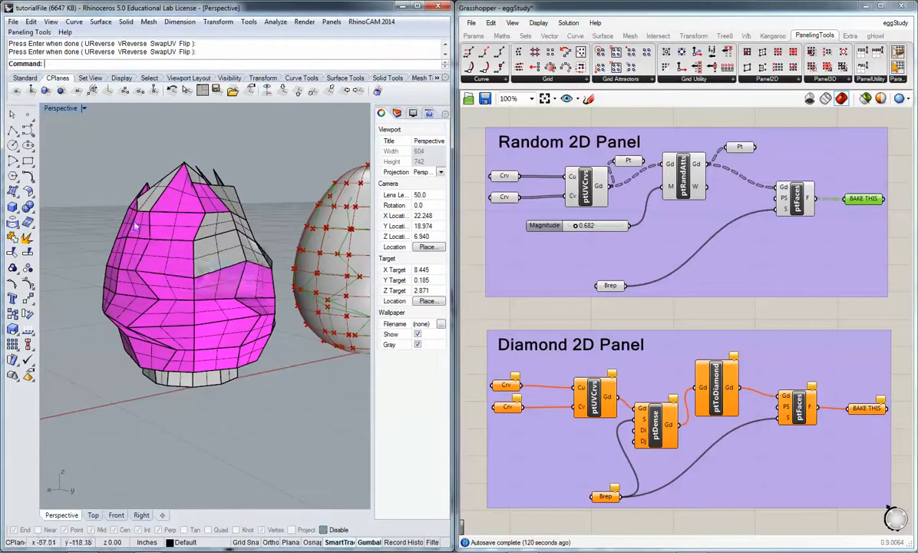
right_click_drag(146, 238, 283, 236)
- Delete all the baked random panel surfaces beside the egg
scroll(240, 281, "down", 4)
left_click_drag(139, 192, 313, 396)
scroll(153, 221, "up", 4)
left_click(149, 218)
right_click_drag(201, 304, 194, 318)
left_click_drag(148, 174, 293, 393)
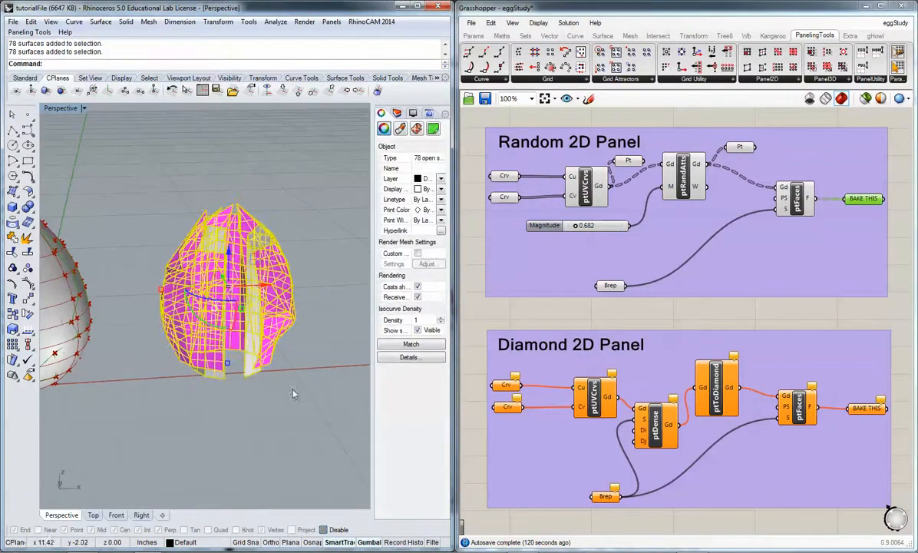
key("Delete")
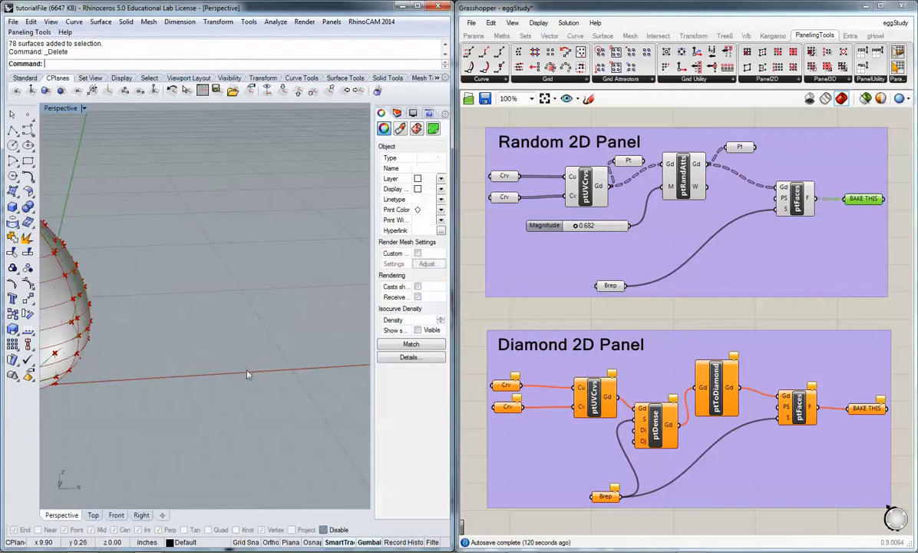
left_click(536, 316)
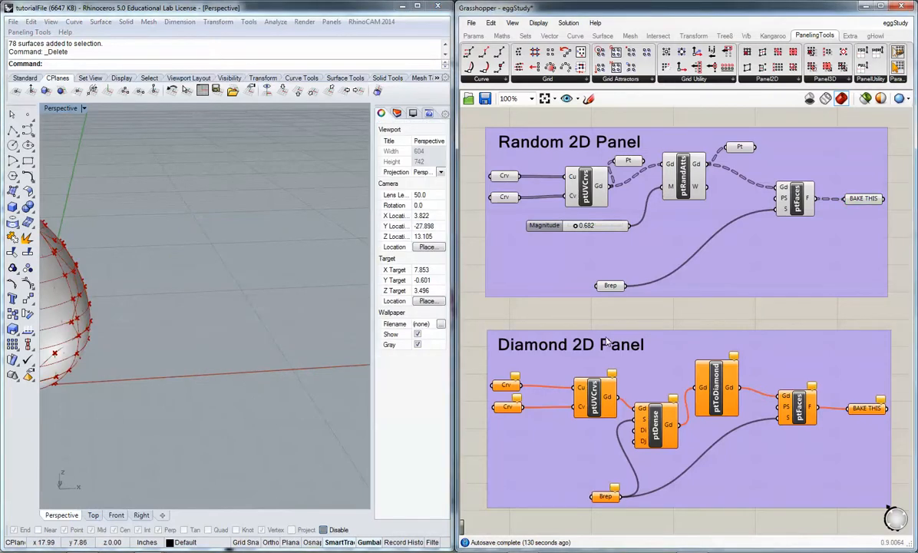
right_click_drag(631, 320, 651, 268)
right_click_drag(614, 186, 633, 126)
right_click_drag(238, 258, 267, 263)
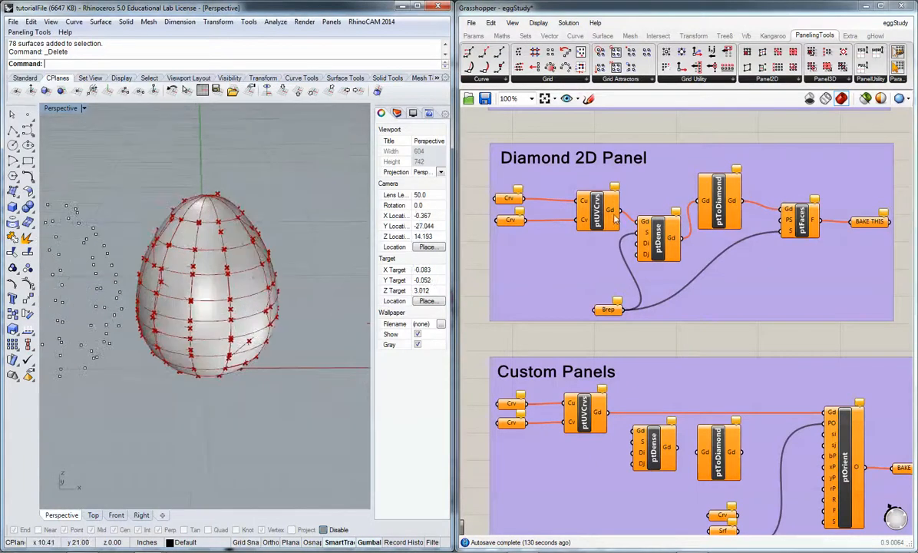
right_click_drag(585, 185, 608, 304)
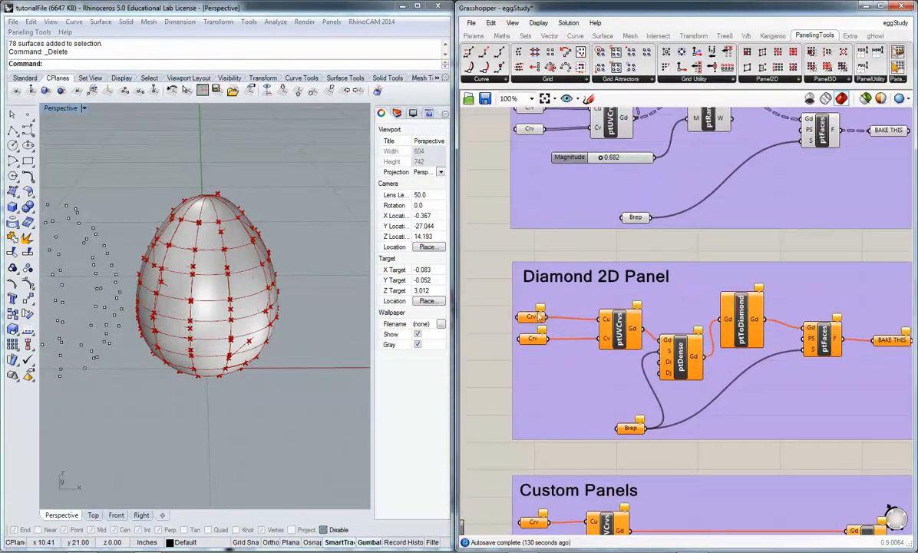
right_click_drag(558, 259, 562, 285)
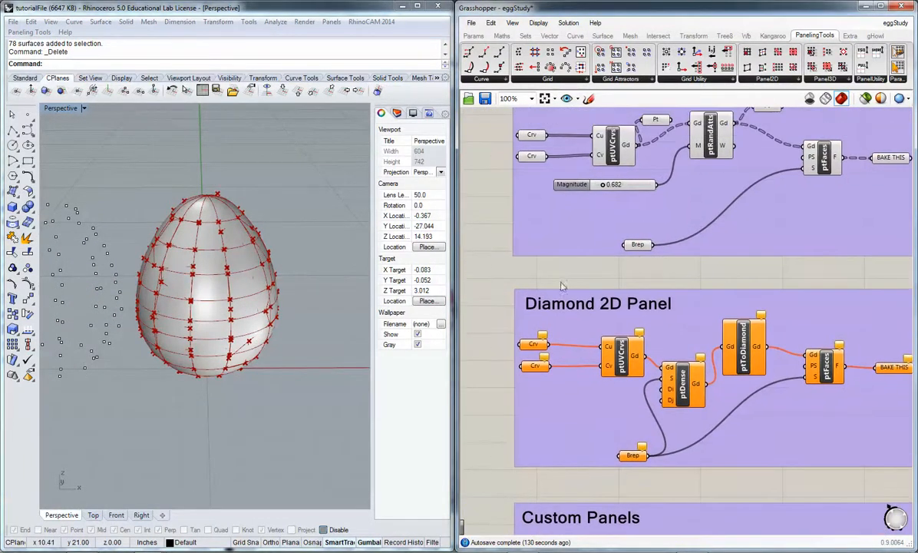
left_click(537, 343)
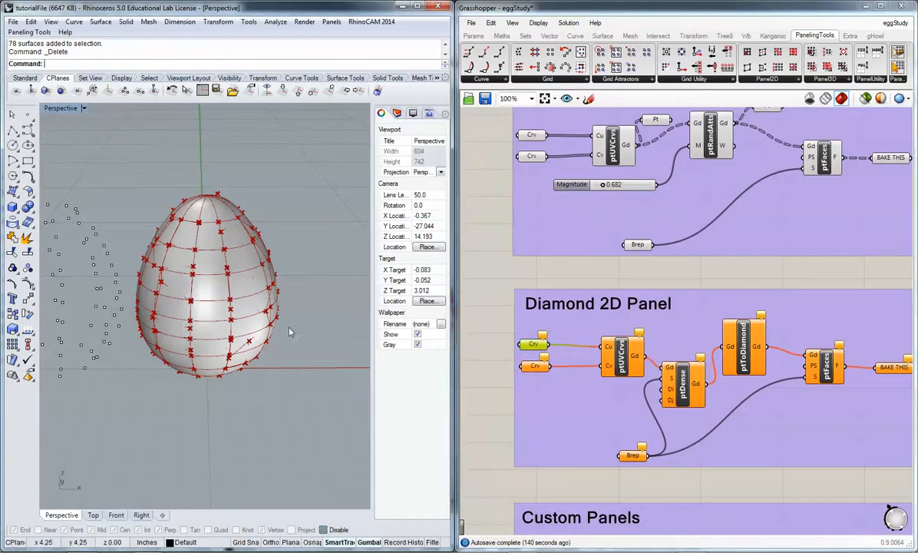
left_click(238, 255)
left_click(293, 201)
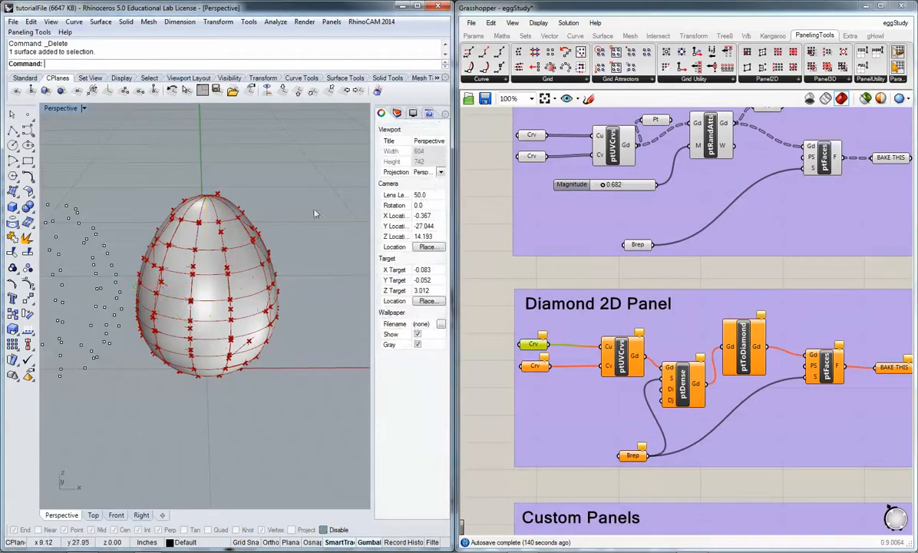
right_click_drag(314, 220, 258, 218)
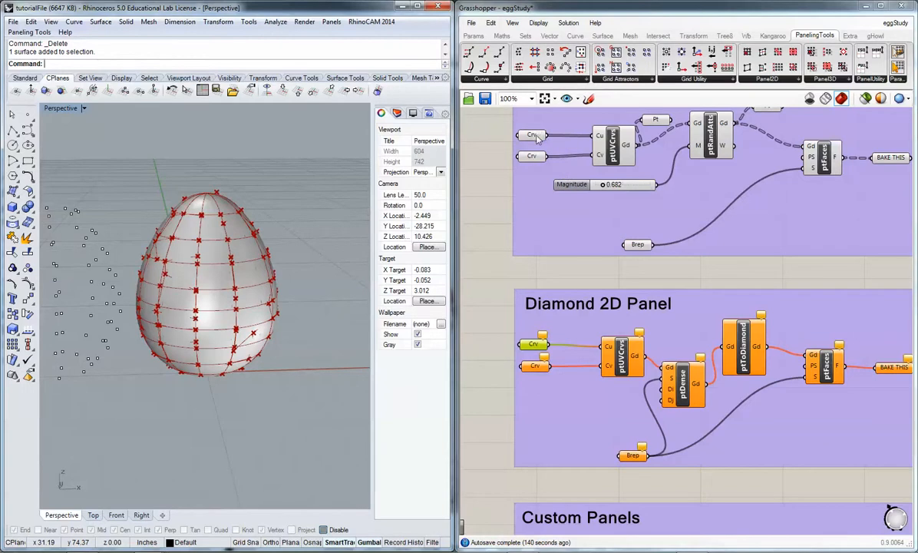
- Clear the referenced curves from both Crv parameters in the Random 2D Panel group
left_click_drag(509, 125, 554, 165)
right_click(535, 158)
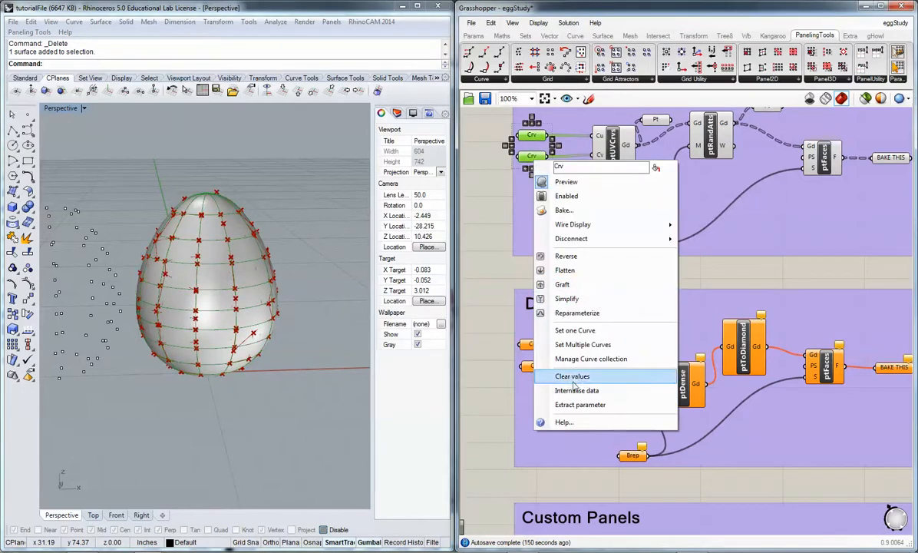
left_click(611, 375)
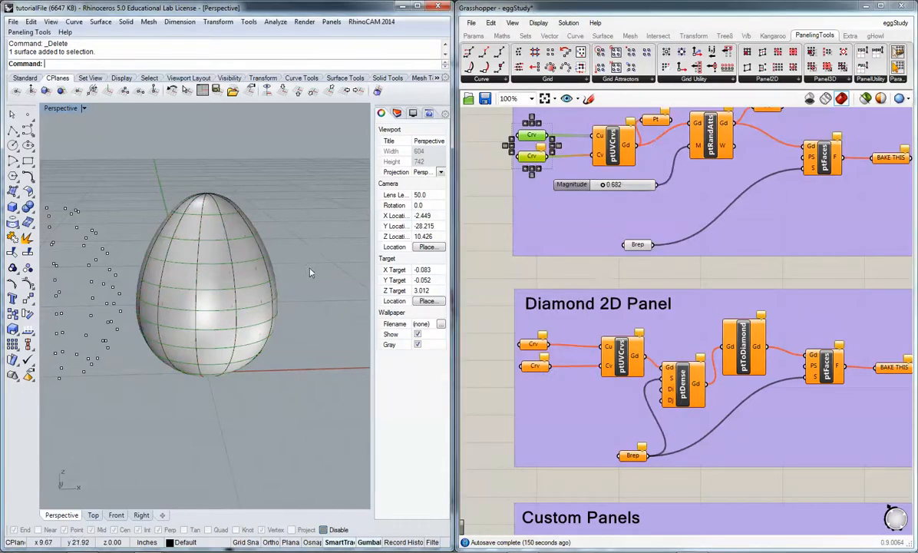
right_click_drag(289, 250, 346, 253)
left_click(492, 265)
- Reference all horizontal ring curves of the egg, from lowest to highest, into the upper Crv parameter of the Diamond 2D Panel group
right_click_drag(595, 283, 576, 199)
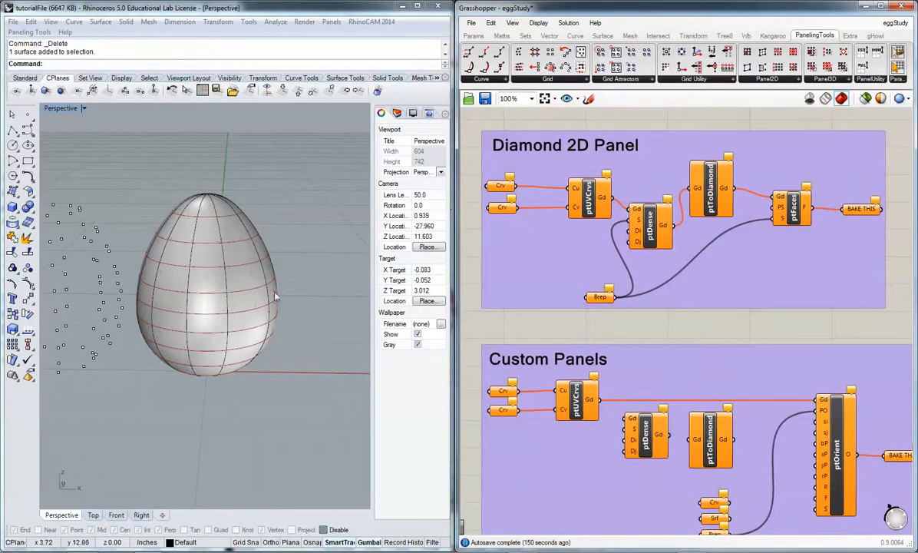
right_click_drag(273, 294, 254, 265)
left_click(501, 188)
right_click(501, 189)
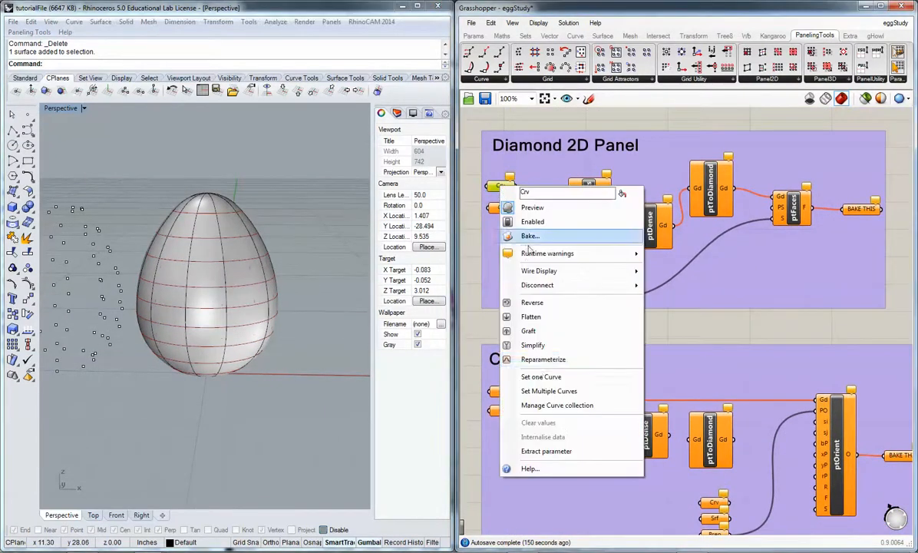
left_click(543, 391)
right_click_drag(322, 349, 226, 326)
left_click(201, 349)
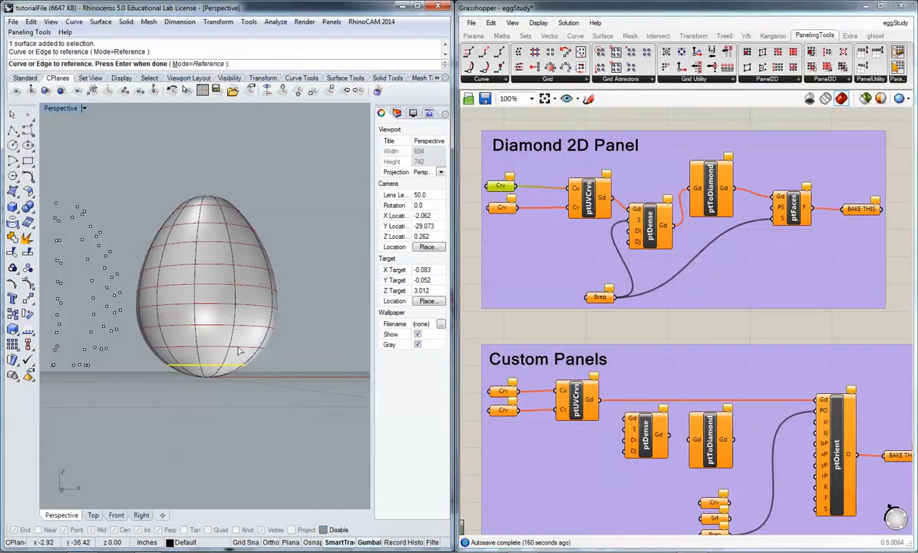
left_click(224, 328)
left_click(229, 308)
left_click(233, 289)
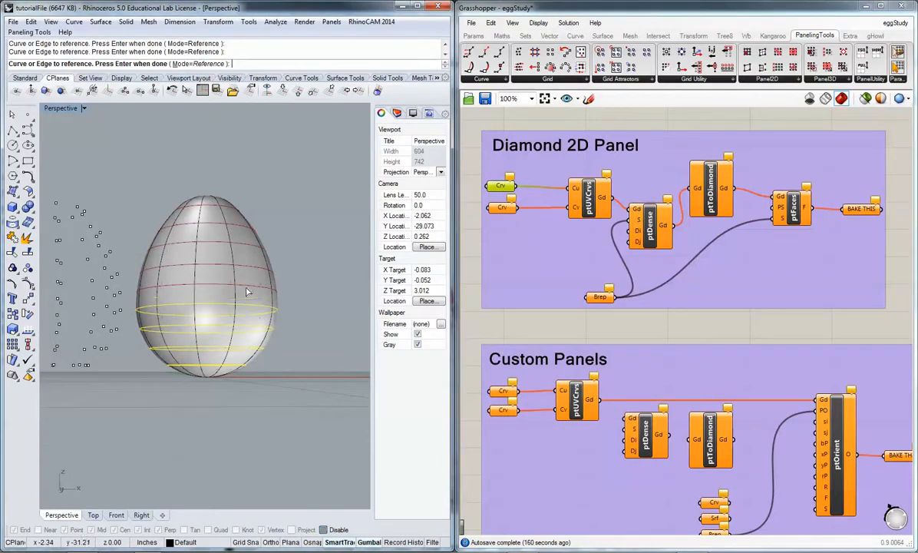
left_click(233, 272)
left_click(241, 249)
left_click(230, 222)
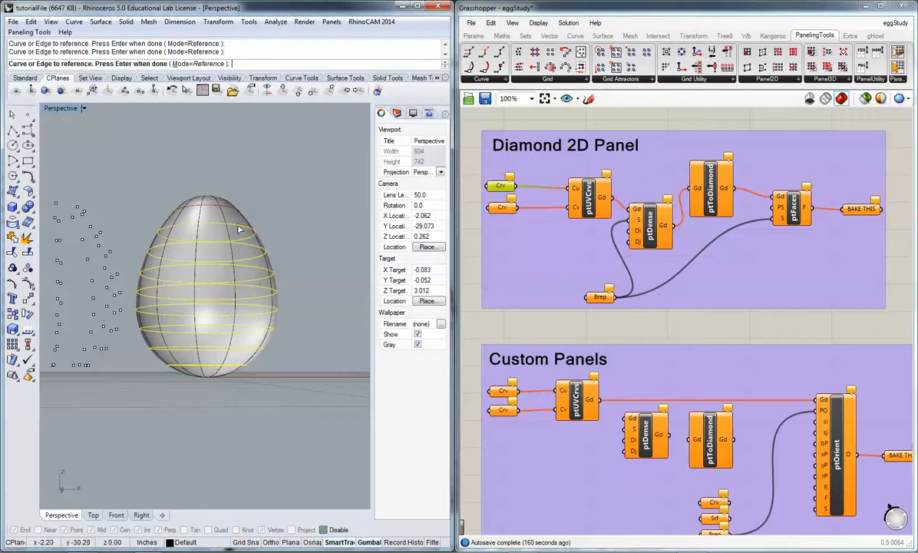
left_click(236, 237)
left_click(252, 243)
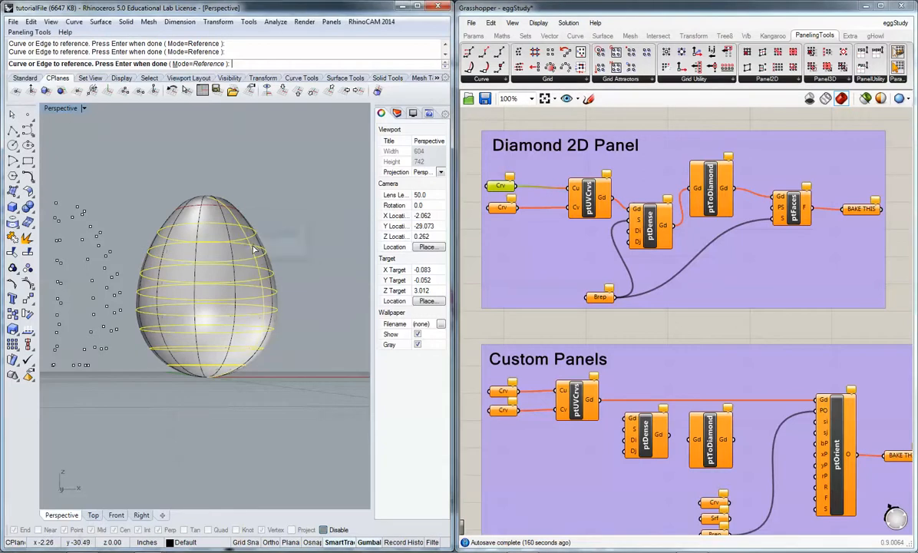
left_click(222, 205)
right_click_drag(252, 239, 277, 266)
key("Return")
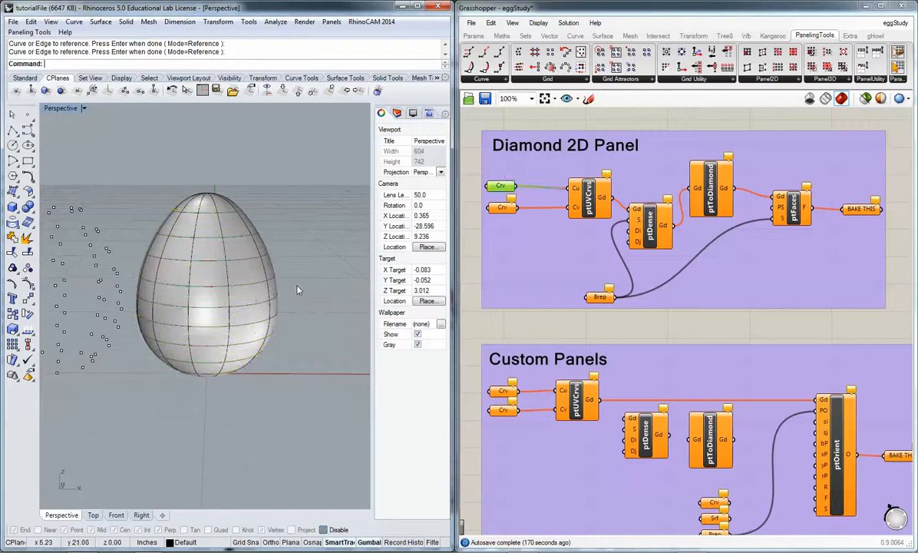
- Reference the egg's vertical curves counterclockwise, starting beside the seam, into the lower Crv parameter of the Diamond 2D Panel group
right_click(505, 208)
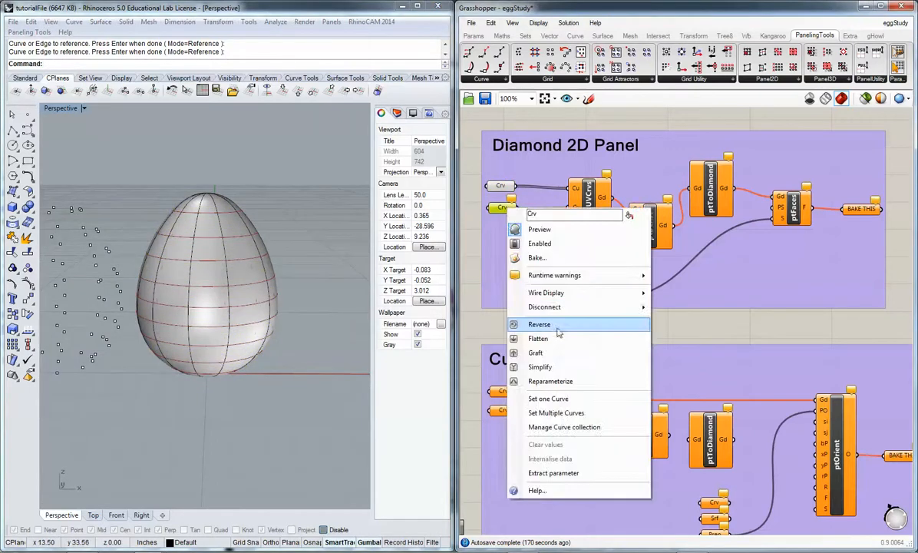
left_click(556, 412)
right_click_drag(177, 253, 190, 272)
scroll(190, 272, "up", 5)
left_click(212, 219)
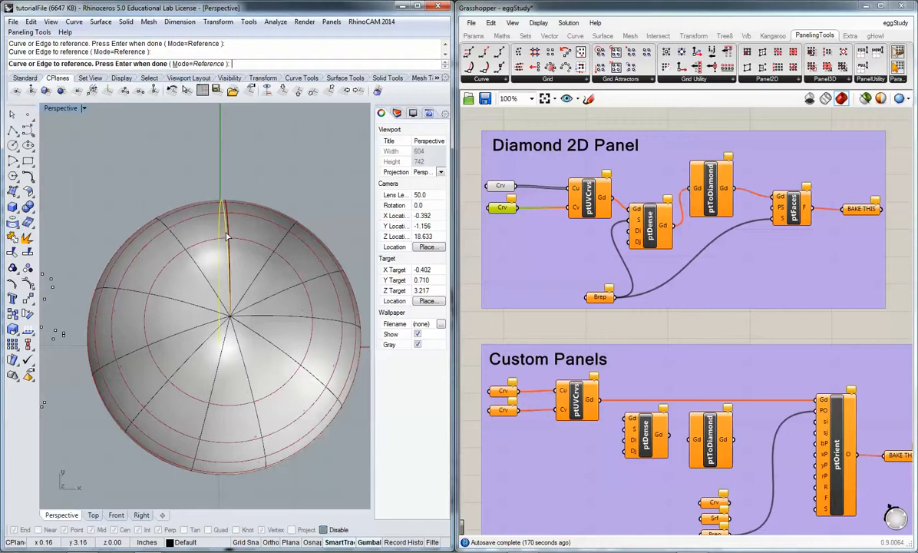
left_click(172, 240)
left_click(132, 270)
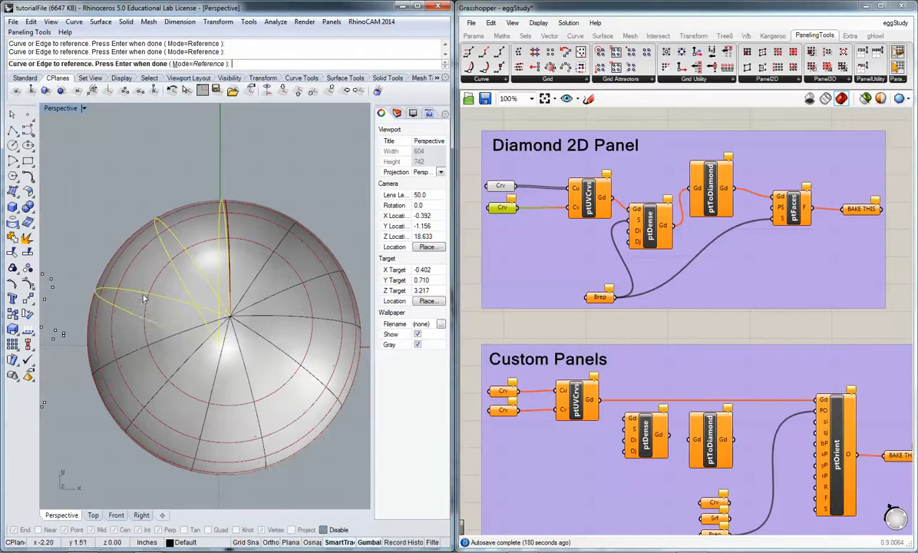
left_click(159, 315)
left_click(185, 364)
left_click(204, 350)
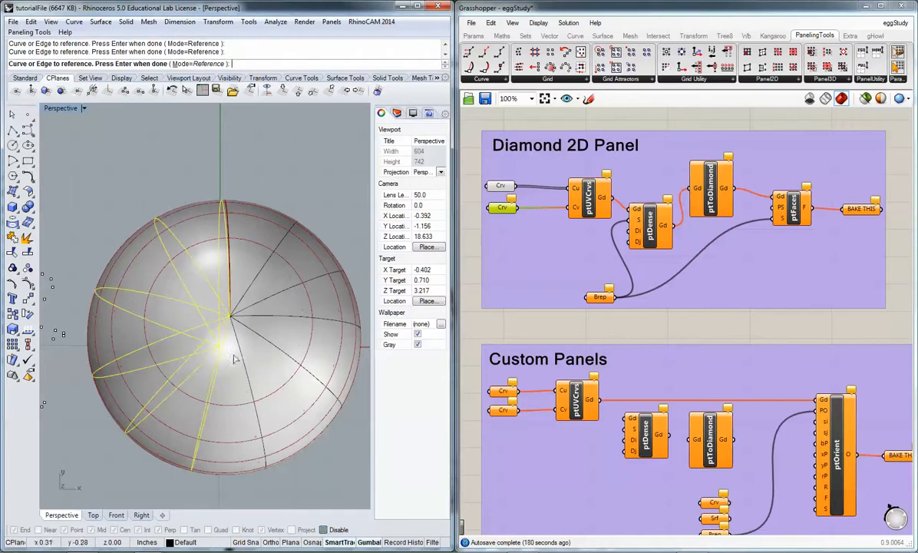
left_click(241, 318)
left_click(275, 349)
left_click(283, 315)
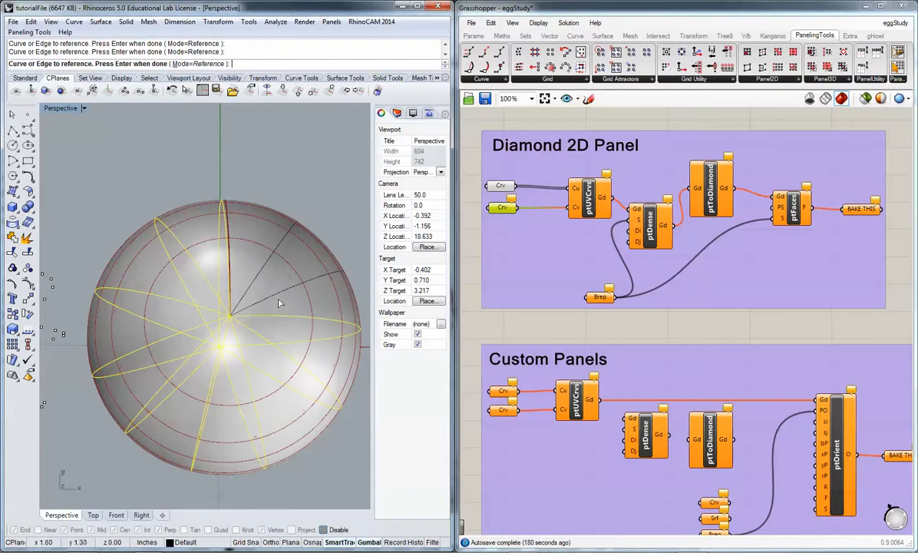
left_click(262, 280)
left_click(253, 259)
key("Return")
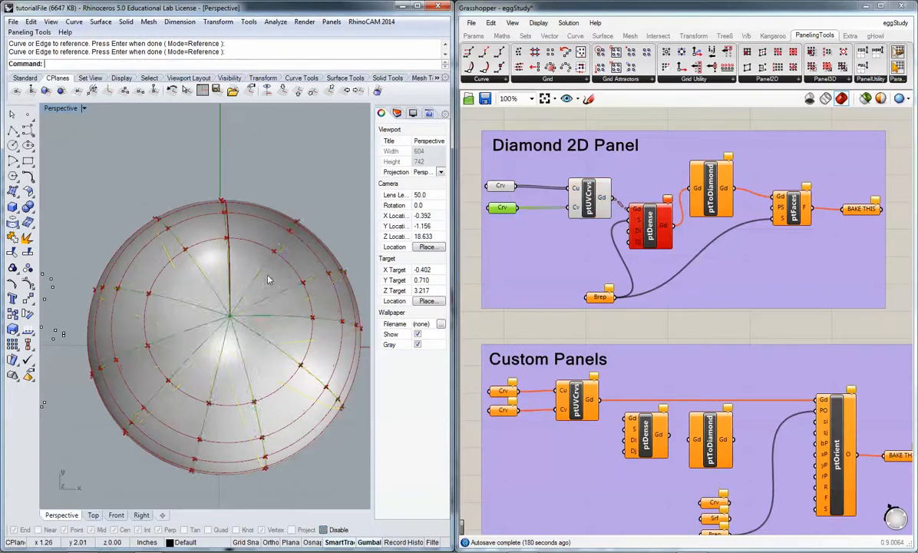
- Move ptDense slightly lower and connect the Gd output of ptUVCrvs directly to the Gd input of ptToDiamond
right_click_drag(279, 297, 270, 247)
scroll(268, 261, "down", 4)
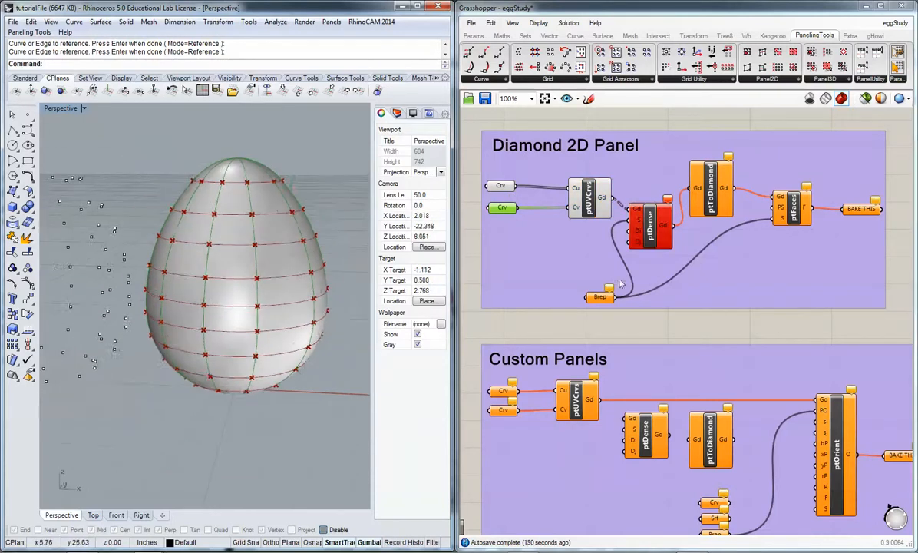
left_click(597, 308)
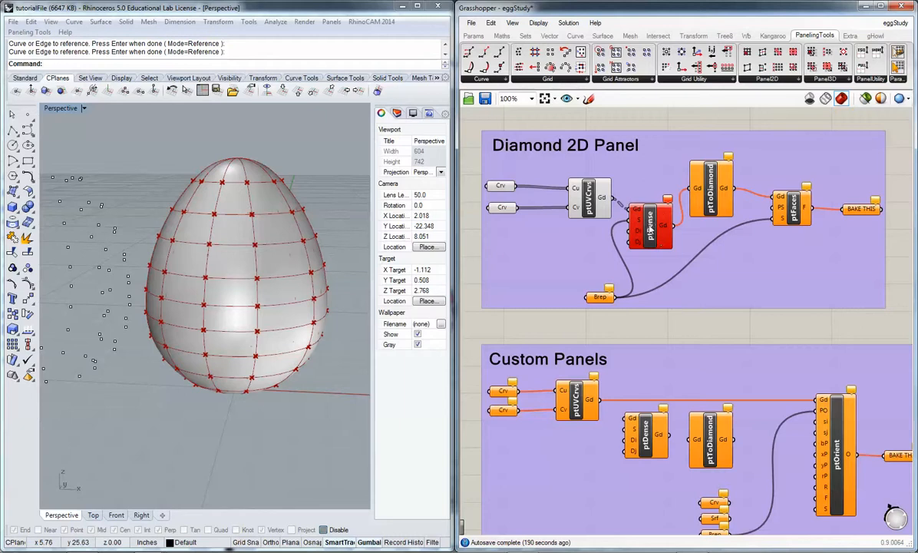
left_click_drag(650, 222, 648, 236)
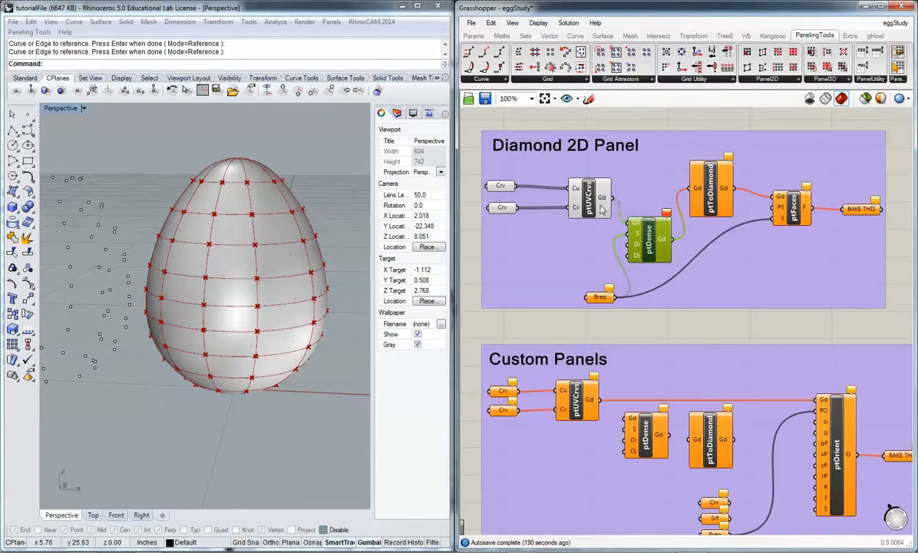
left_click(593, 197)
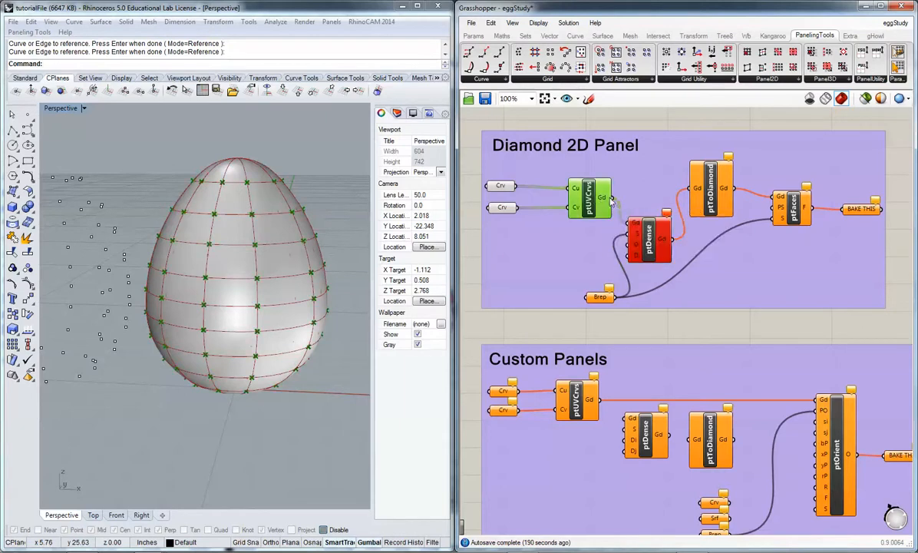
left_click_drag(621, 200, 695, 188)
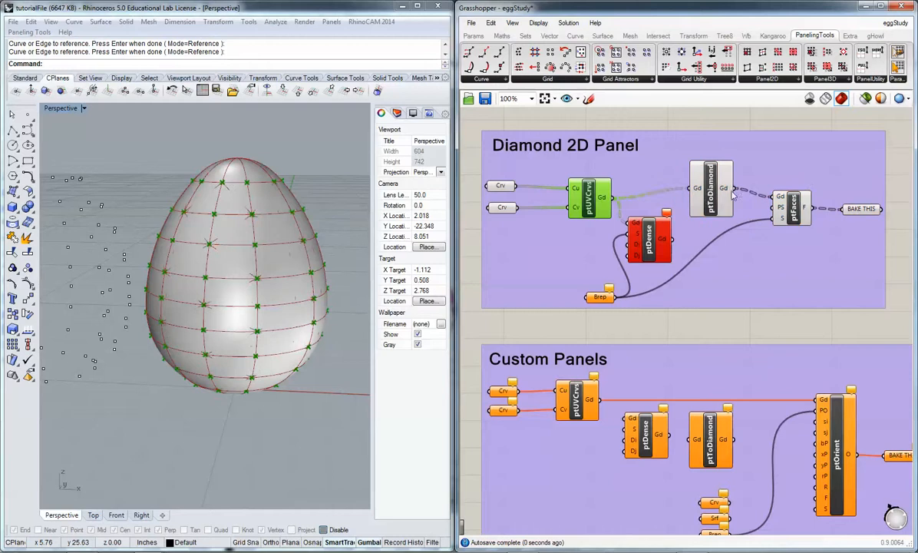
- Move ptFaces higher and ptToDiamond lower, and connect the Gd output of ptUVCrvs directly to the Gd input of ptFaces
left_click_drag(801, 218, 808, 195)
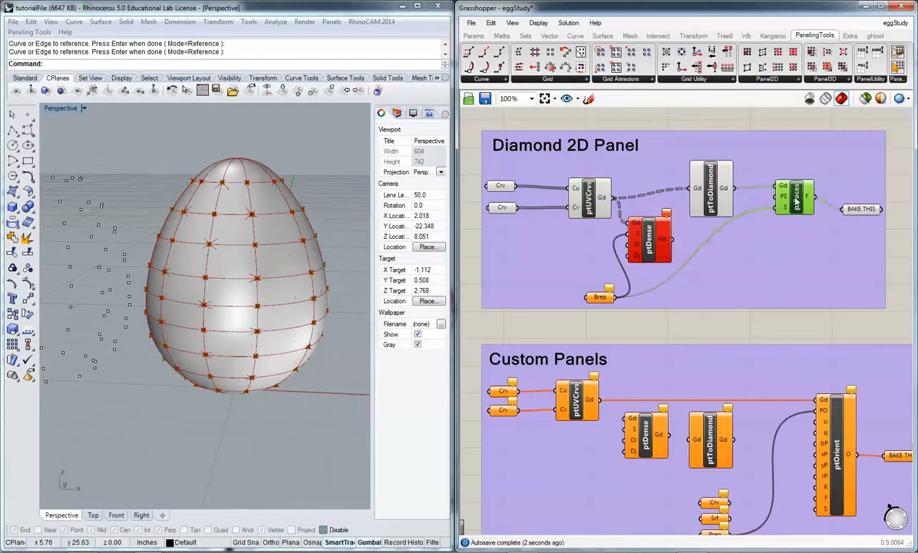
left_click_drag(710, 184, 717, 220)
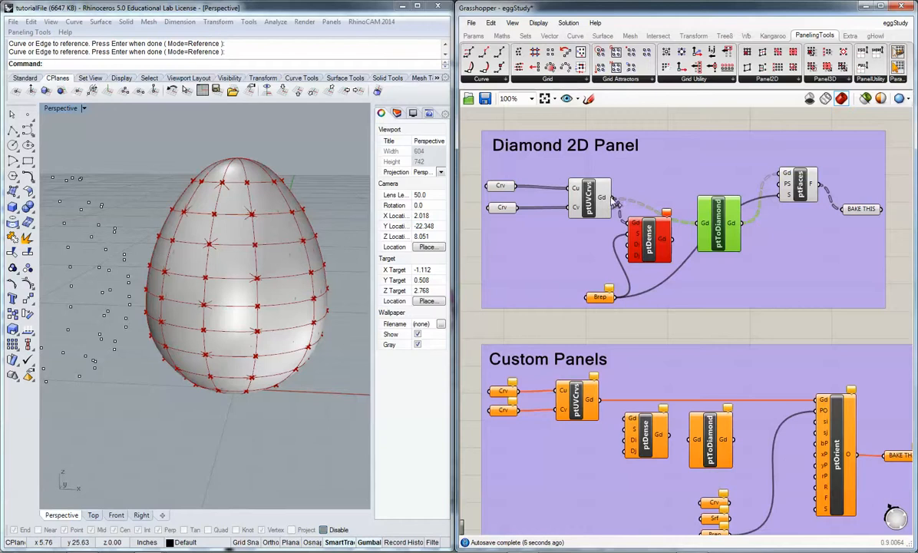
left_click_drag(610, 197, 785, 183)
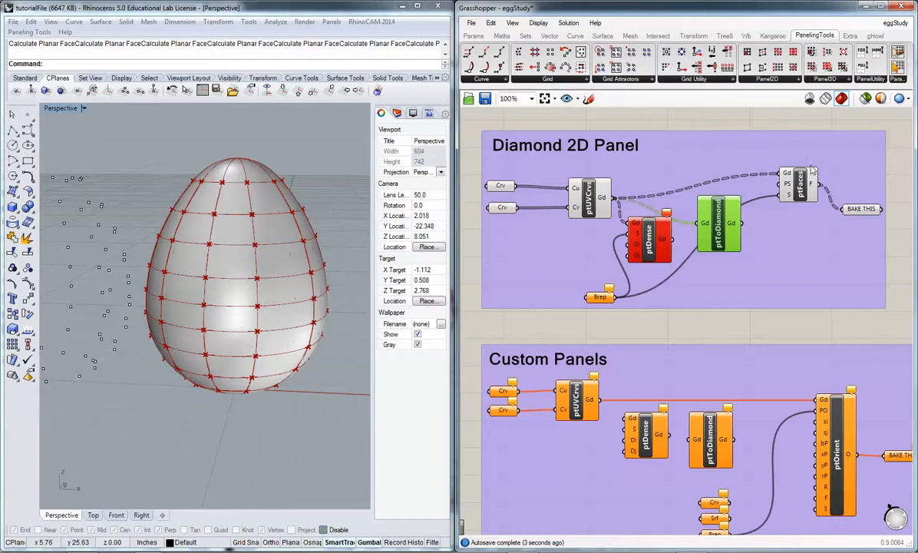
- Clear the Brep parameter in the Diamond 2D Panel group, reference the egg surface in it, and move ptDense slightly higher
left_click(803, 188)
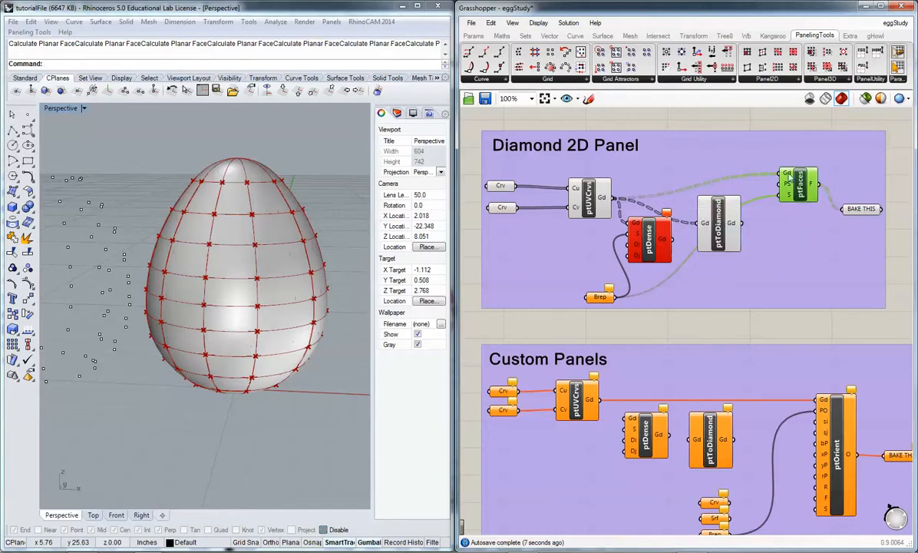
mouse_move(789, 177)
mouse_move(790, 197)
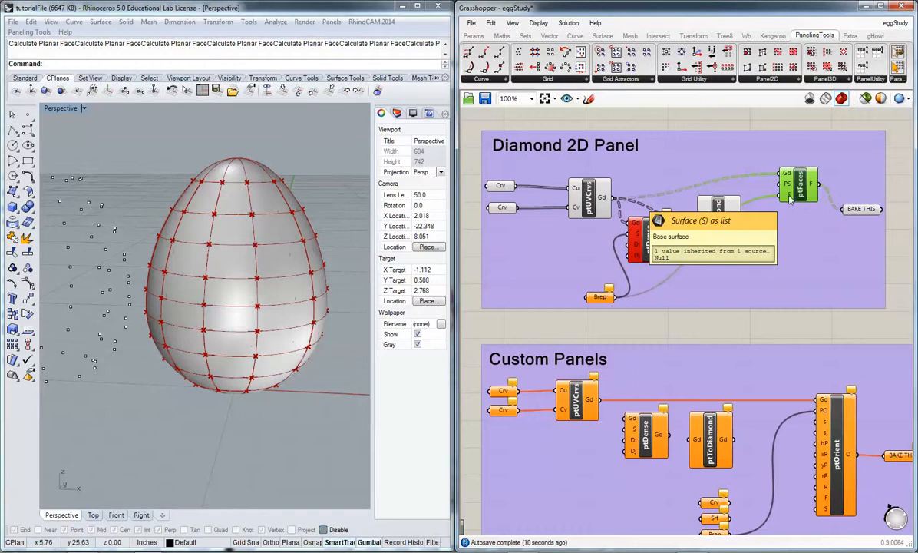
left_click(602, 298)
left_click_drag(602, 301, 608, 299)
right_click(608, 298)
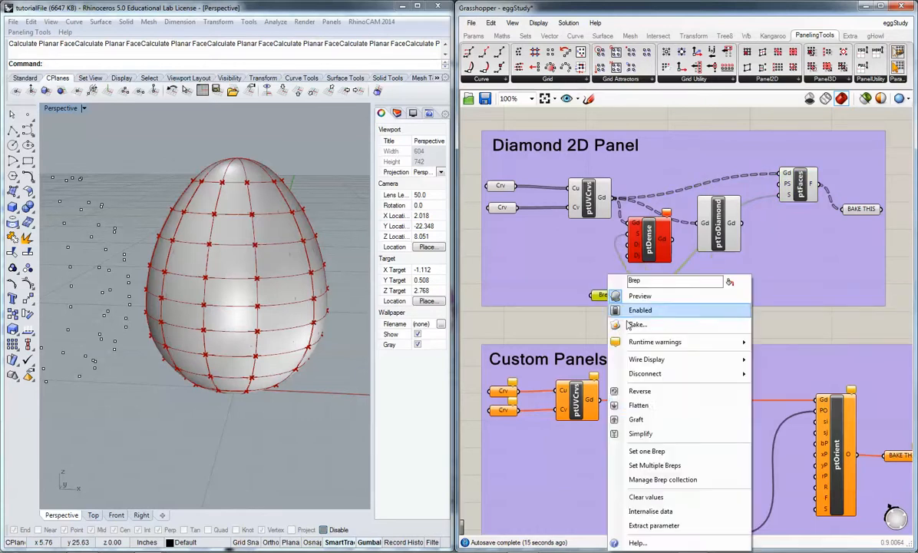
left_click(610, 469)
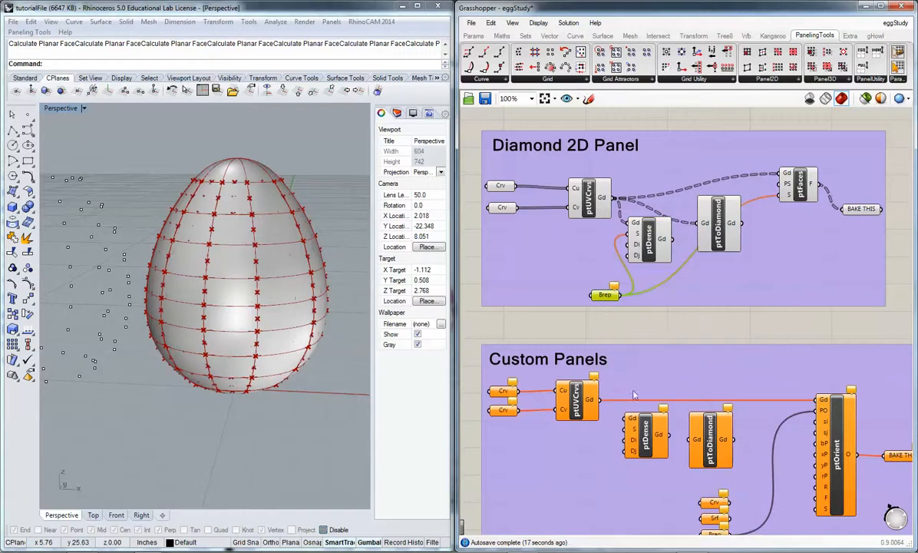
right_click(605, 298)
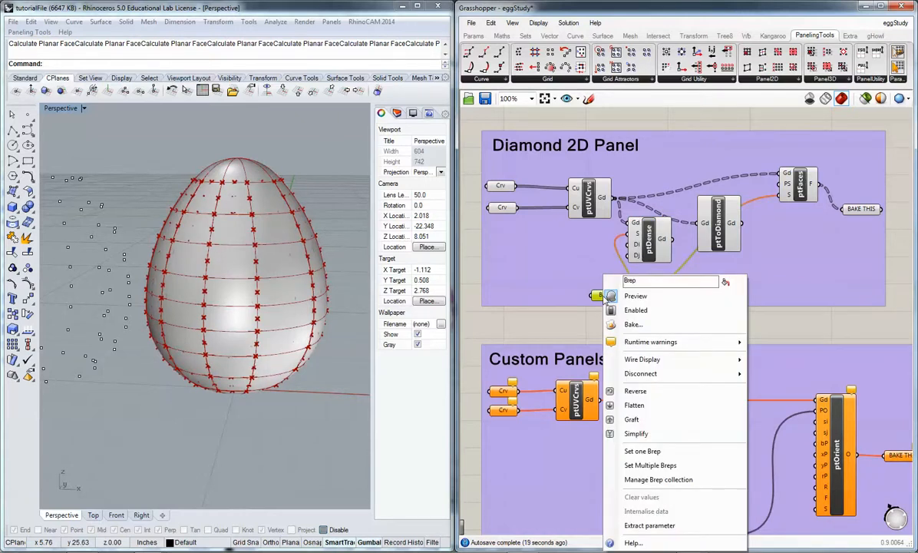
left_click(642, 451)
left_click(218, 218)
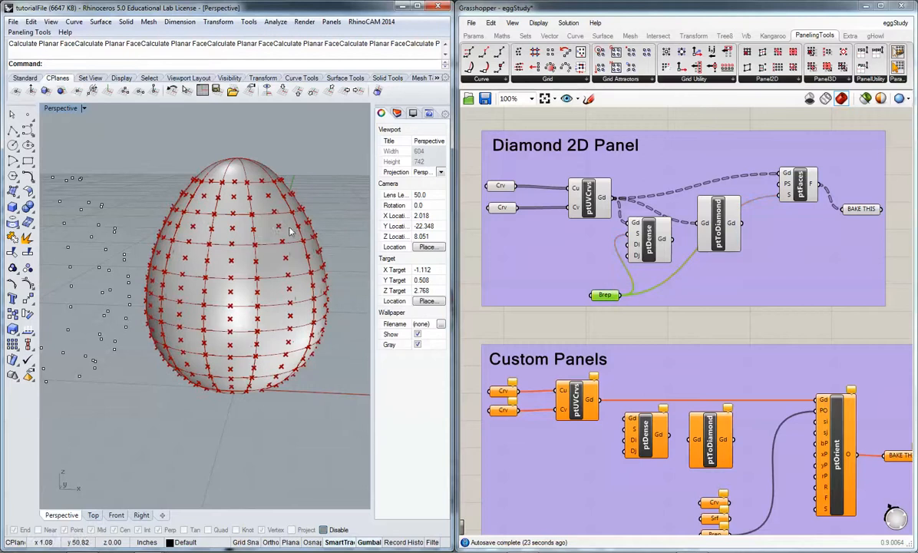
right_click_drag(315, 226, 261, 185)
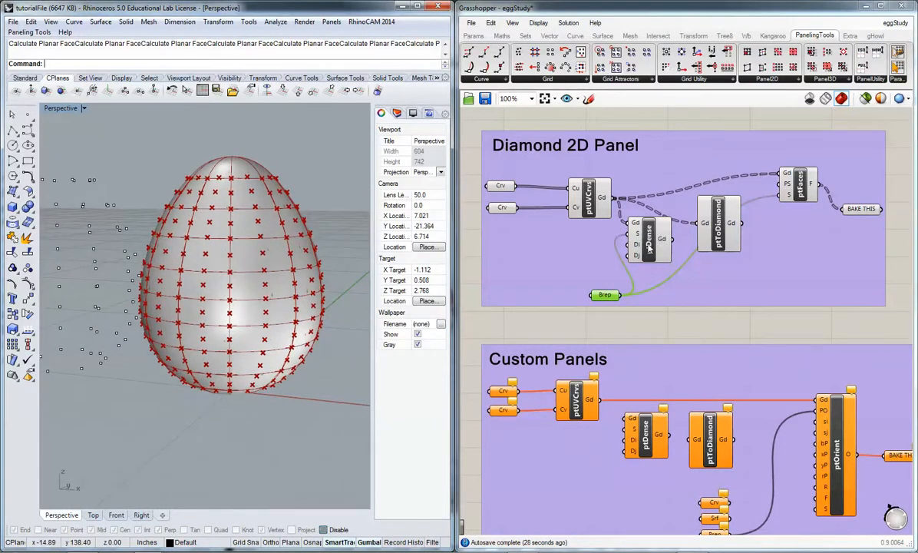
left_click_drag(649, 247, 649, 242)
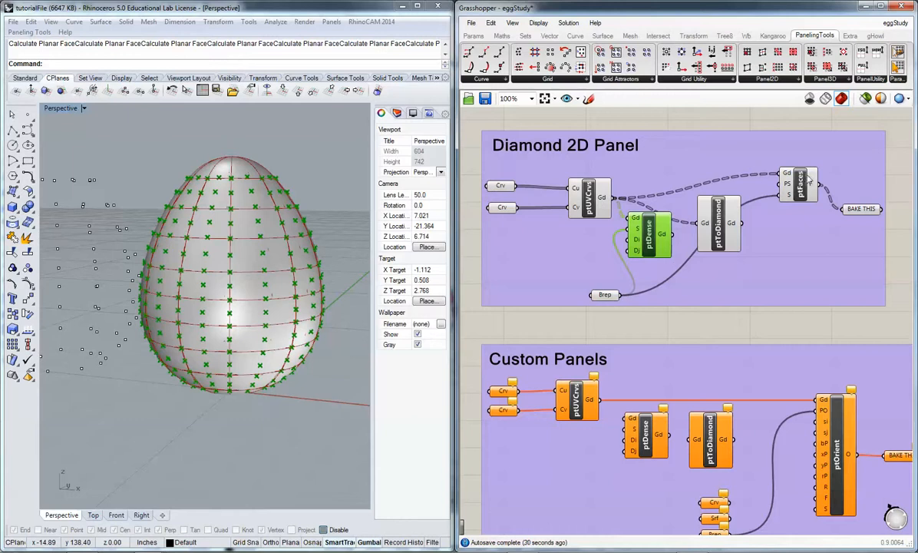
- Bake the ptFaces panels from the BAKE THIS parameter and move the baked panels along the X axis to beside the egg
left_click(862, 212)
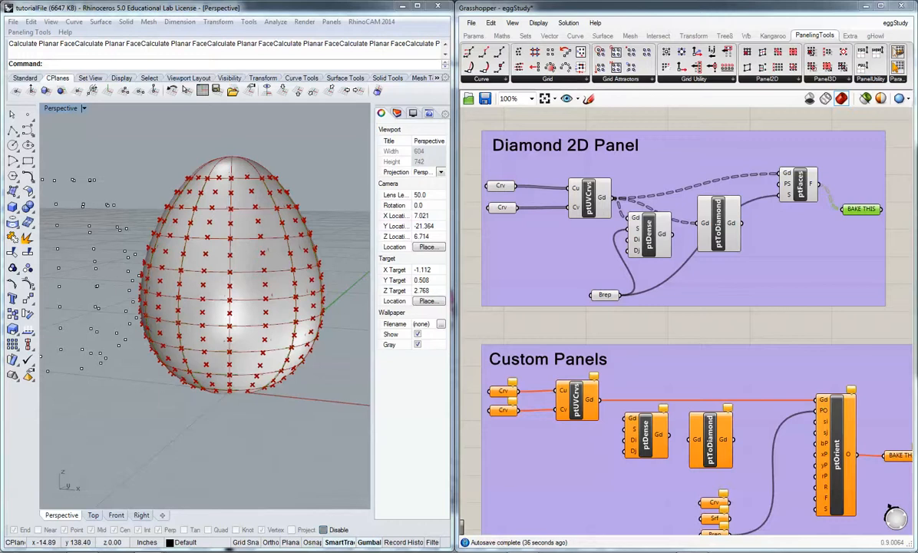
right_click_drag(244, 296, 246, 317)
scroll(238, 282, "down", 6)
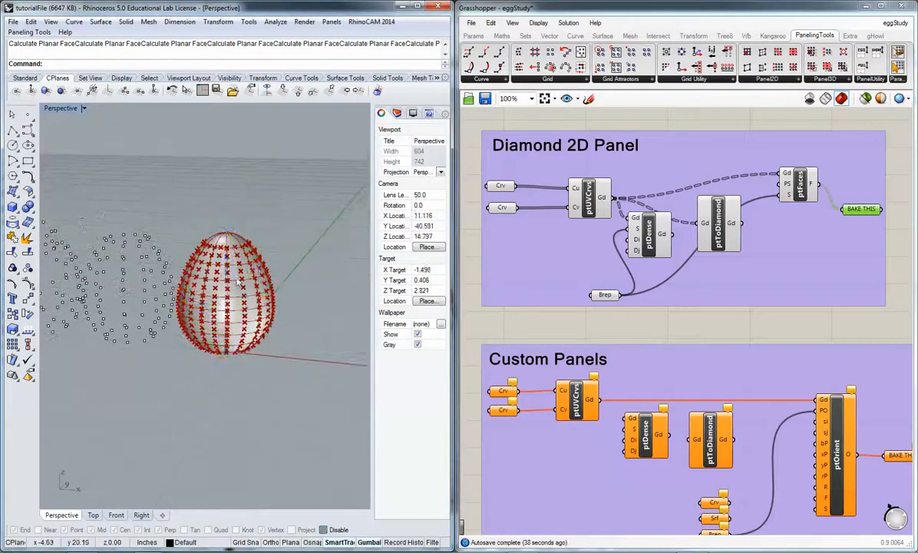
left_click(237, 283)
left_click(252, 285)
left_click(271, 310)
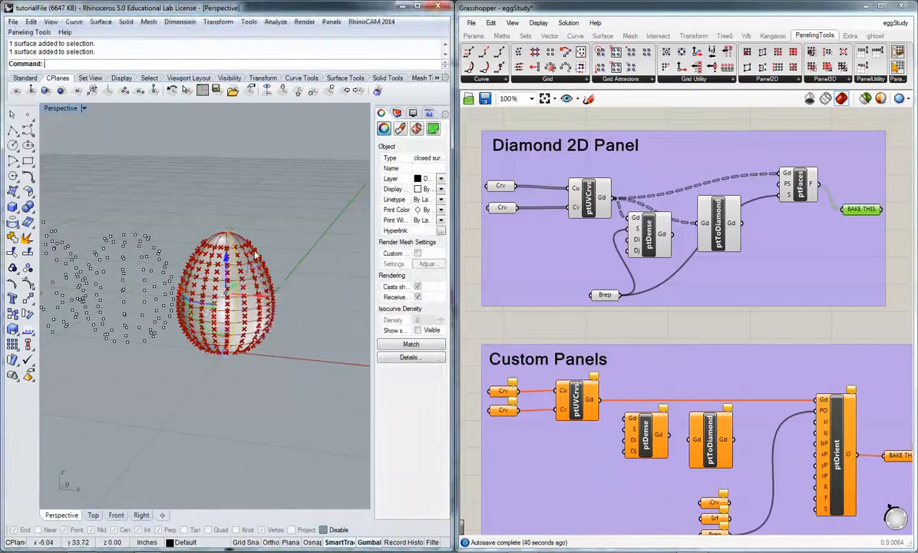
left_click(256, 255)
left_click(269, 291)
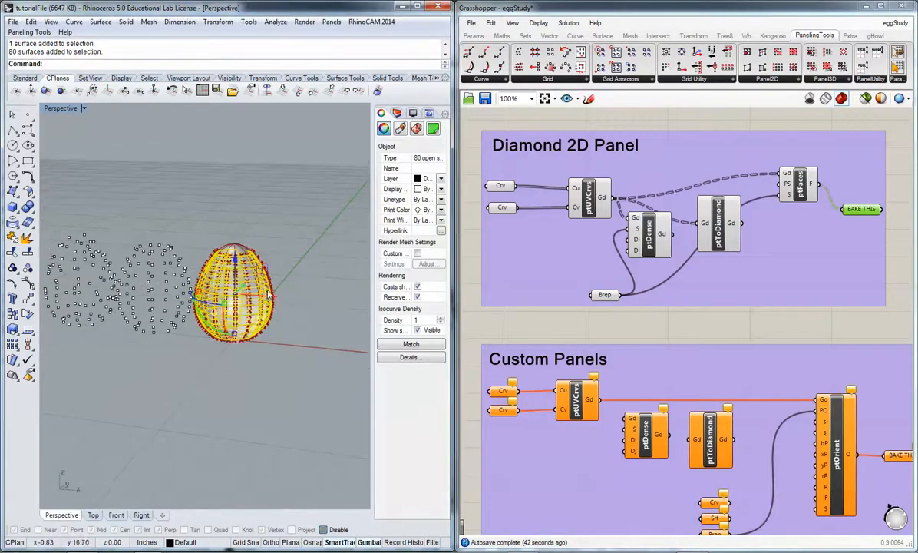
left_click_drag(271, 297, 357, 306)
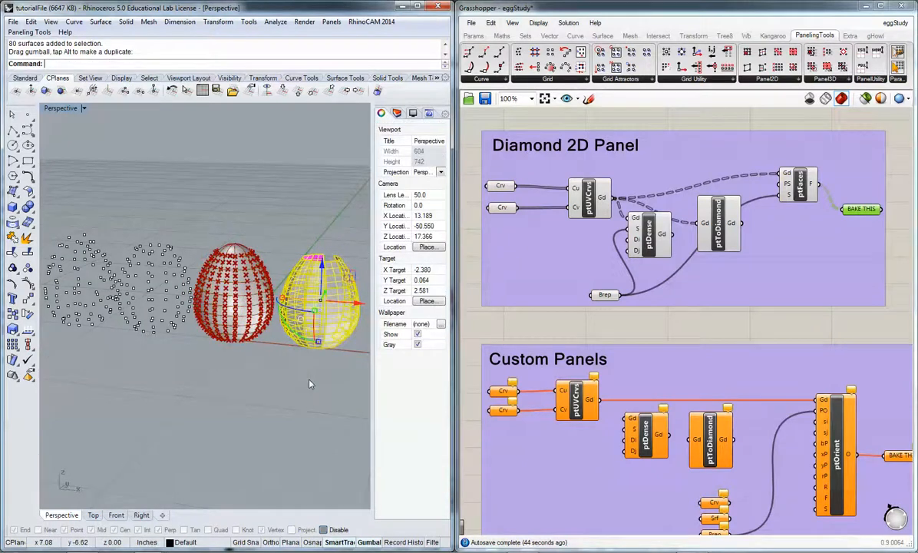
left_click(309, 382)
- Compare the baked quad panels with the egg's grid points and move the panels farther from the egg along the X axis
right_click_drag(309, 376, 248, 282)
scroll(328, 316, "up", 6)
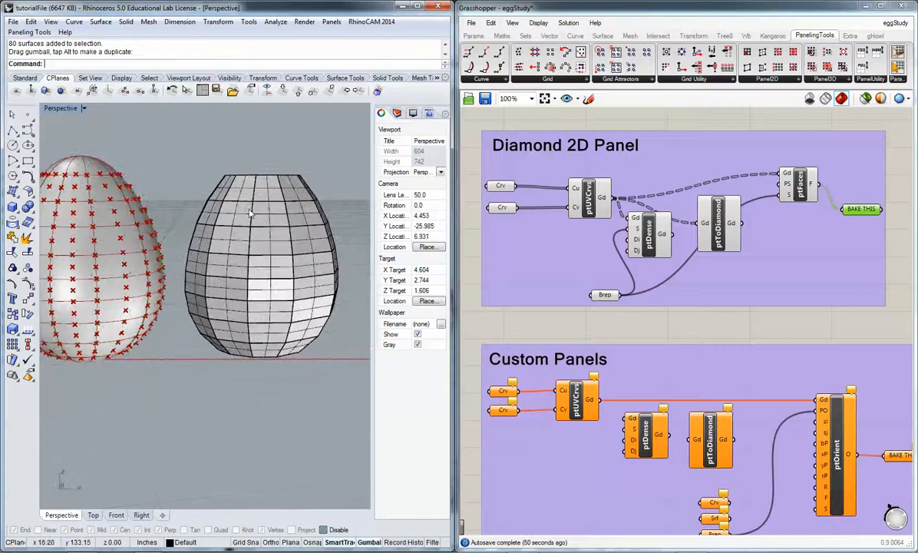
right_click_drag(234, 219, 206, 248)
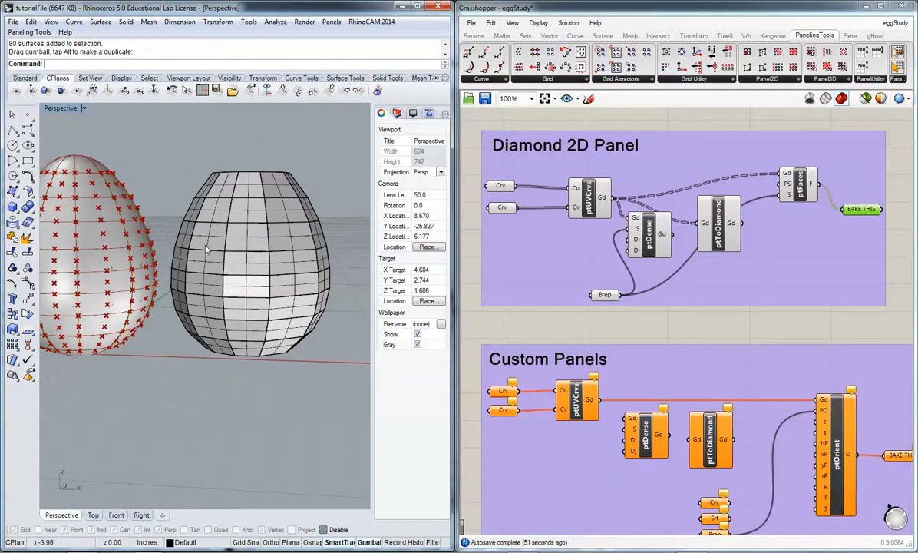
right_click_drag(144, 241, 204, 246, "shift")
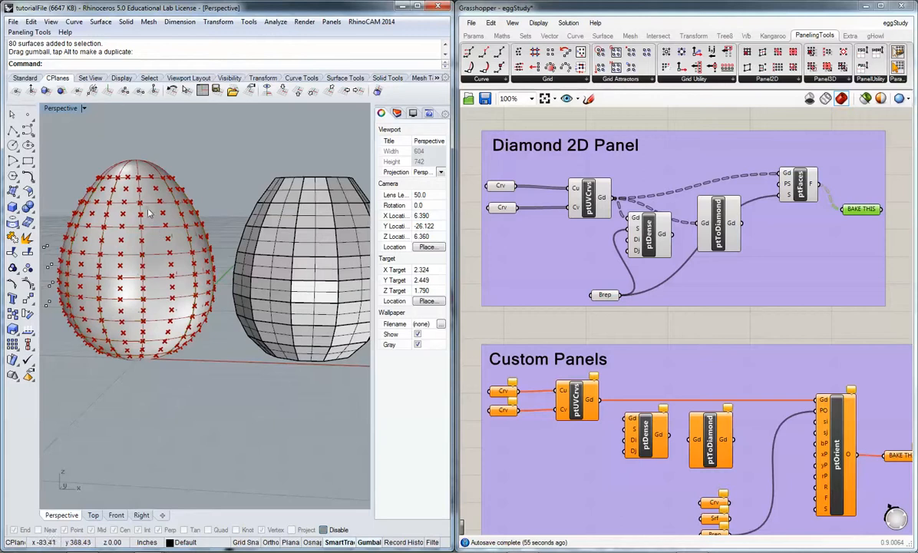
right_click_drag(258, 240, 217, 249, "shift")
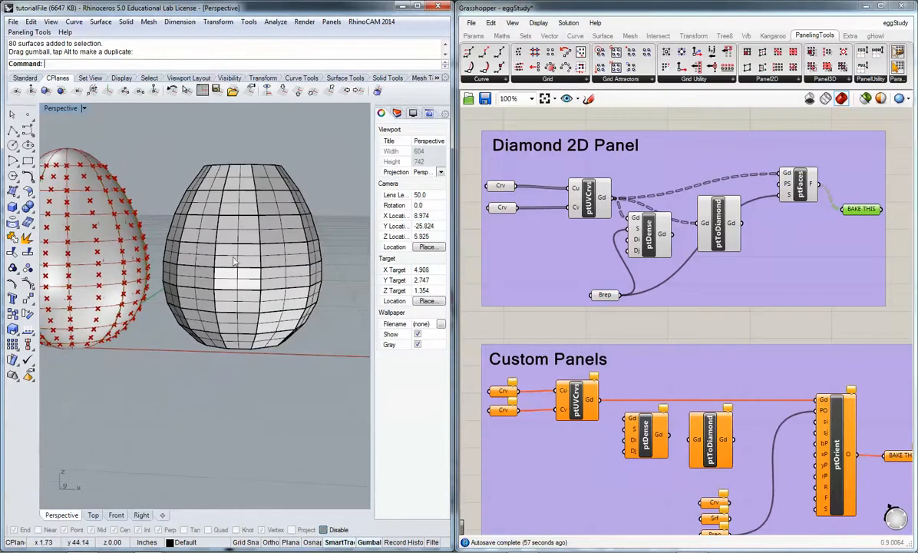
left_click(246, 259)
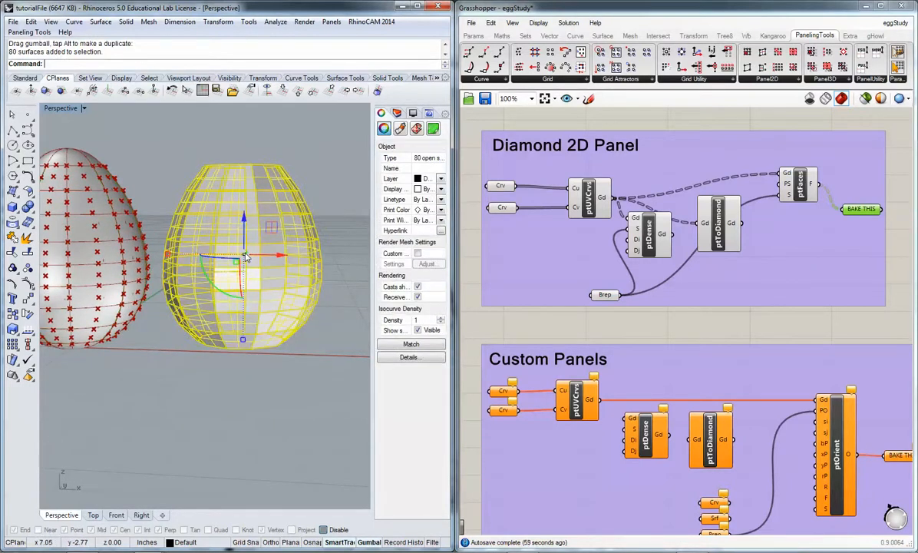
left_click_drag(281, 258, 365, 261)
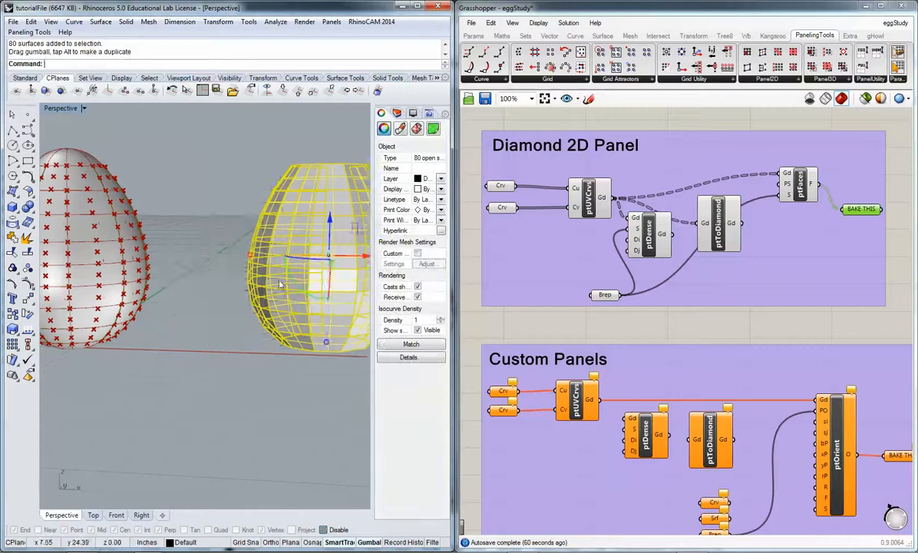
scroll(242, 245, "down", 4)
scroll(202, 253, "up", 4)
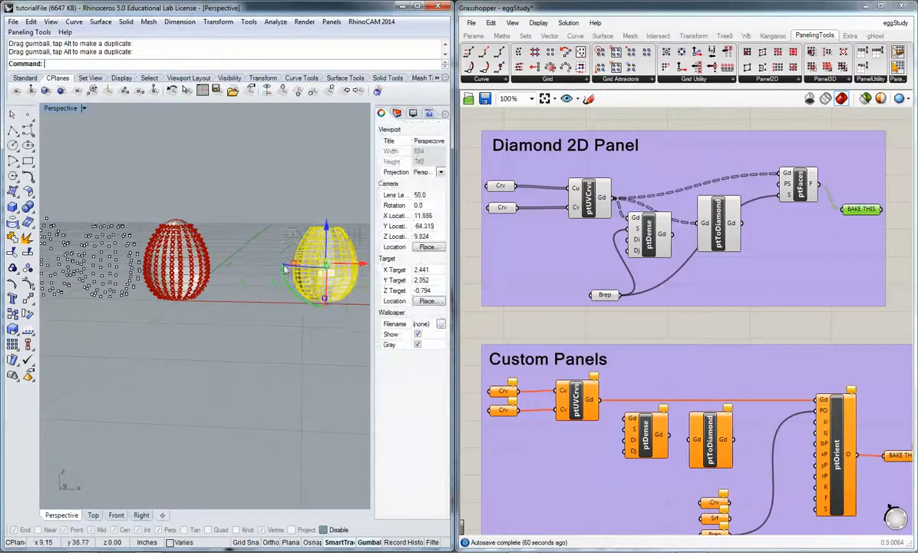
left_click(202, 253)
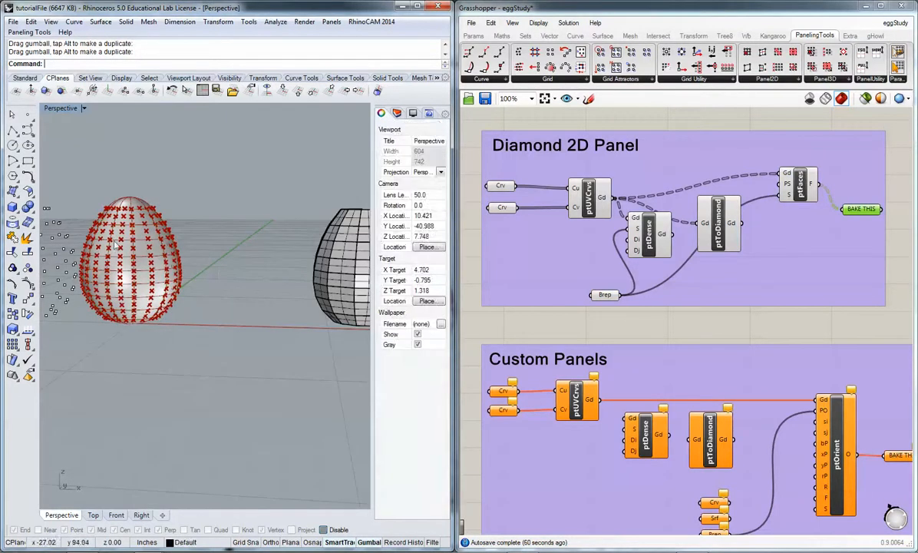
scroll(146, 260, "up", 3)
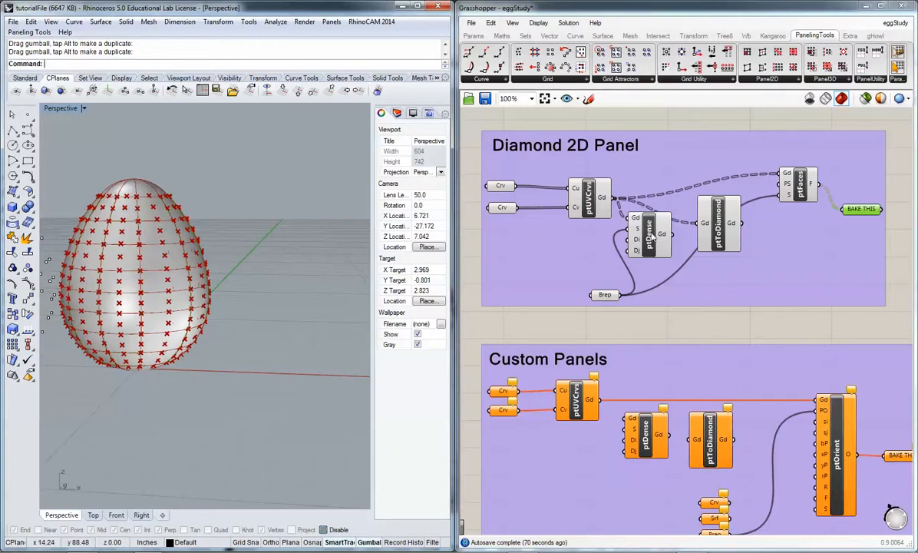
- Place ptToDiamond between ptUVCrvs and ptFaces and connect its Gd output to the Gd input of ptFaces
left_click_drag(712, 236, 706, 196)
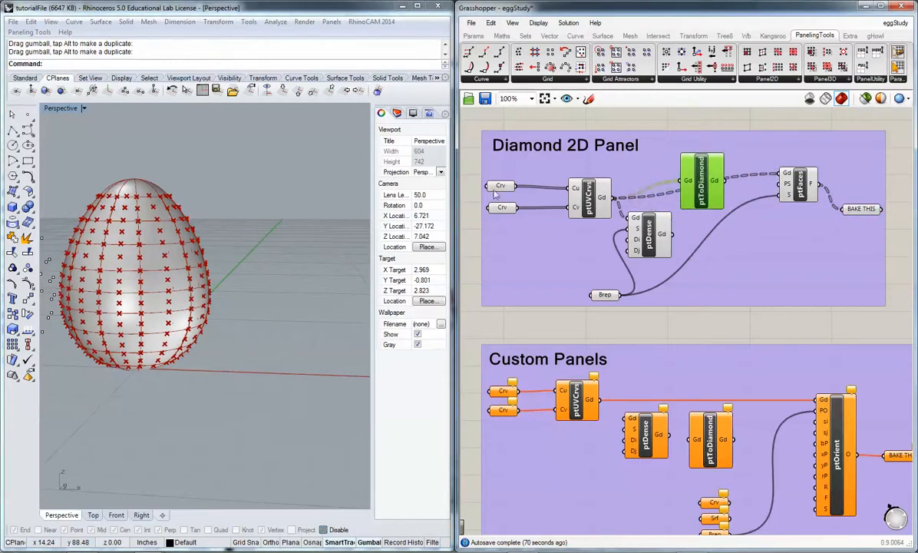
left_click(590, 196)
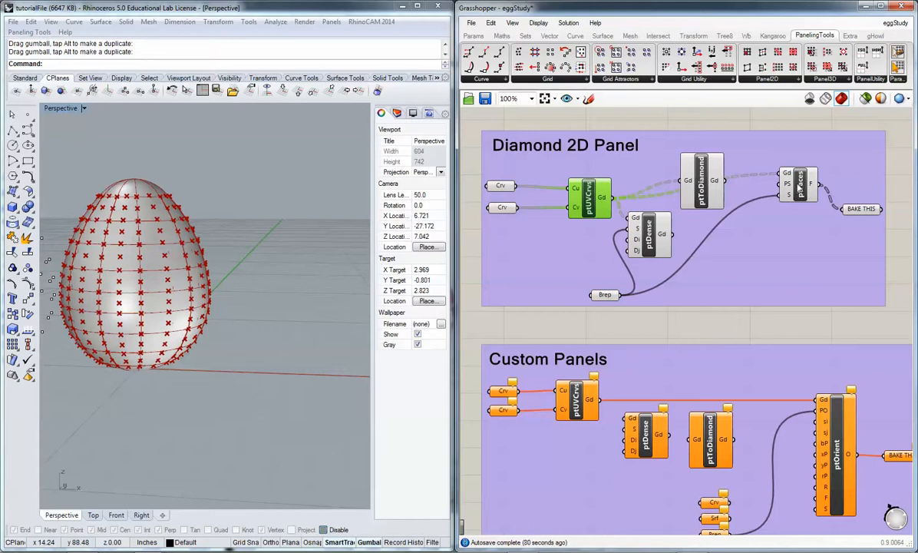
left_click(803, 185)
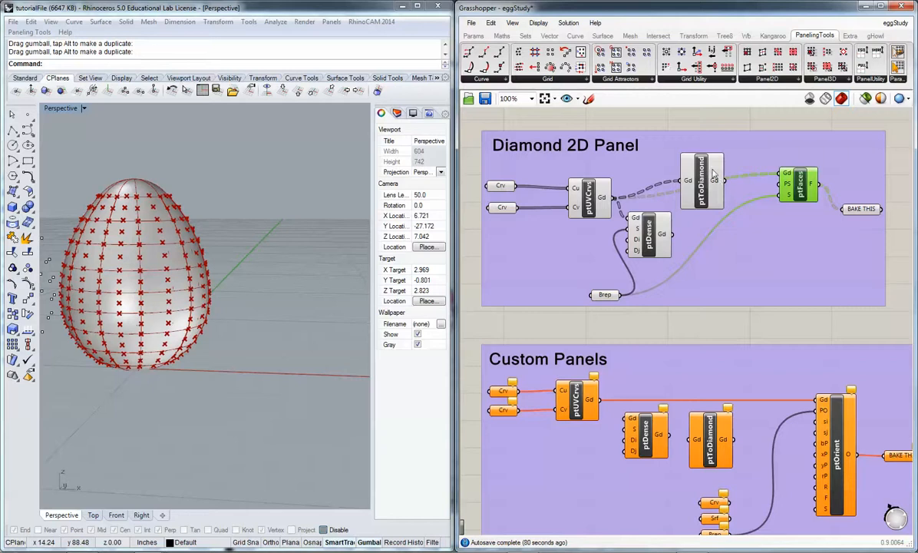
left_click_drag(724, 181, 781, 173)
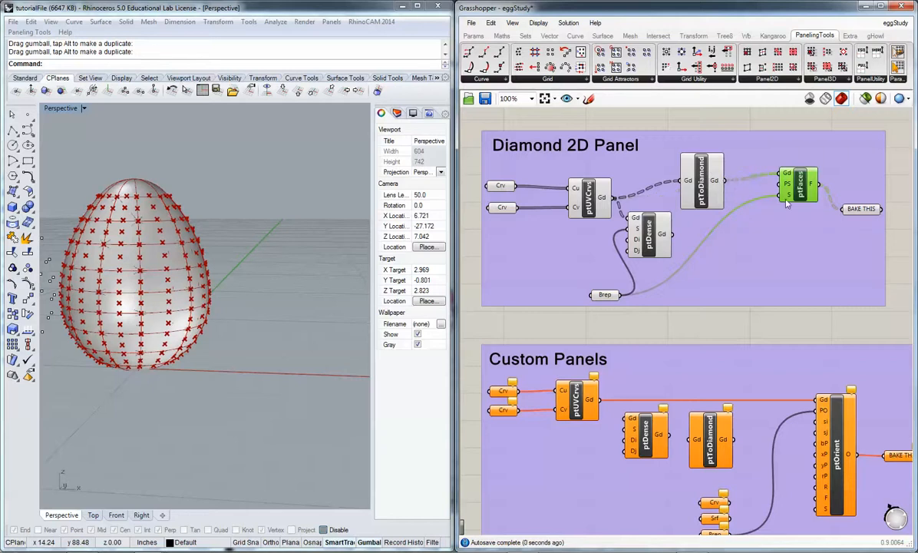
left_click_drag(716, 201, 710, 196)
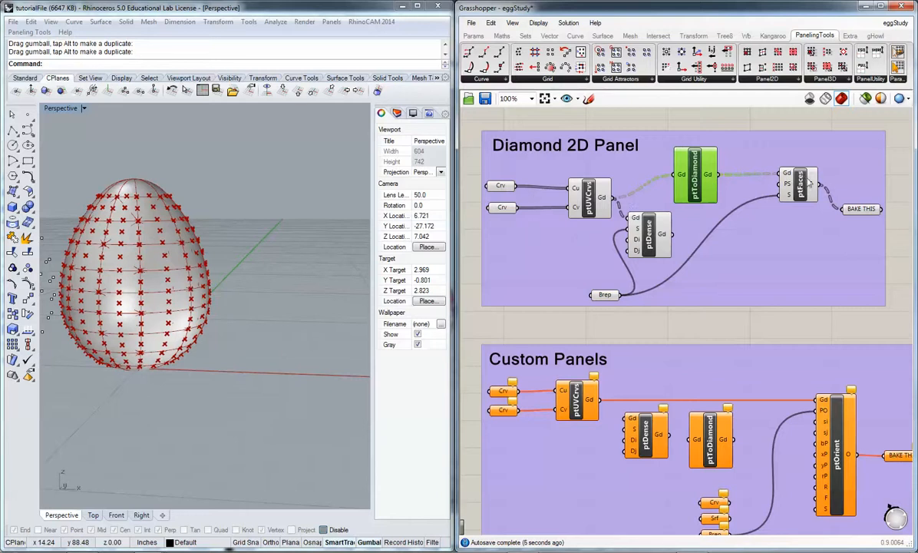
- Bake the diamond panels from the BAKE THIS parameter and move them between the egg and the baked quad panels
left_click(861, 212)
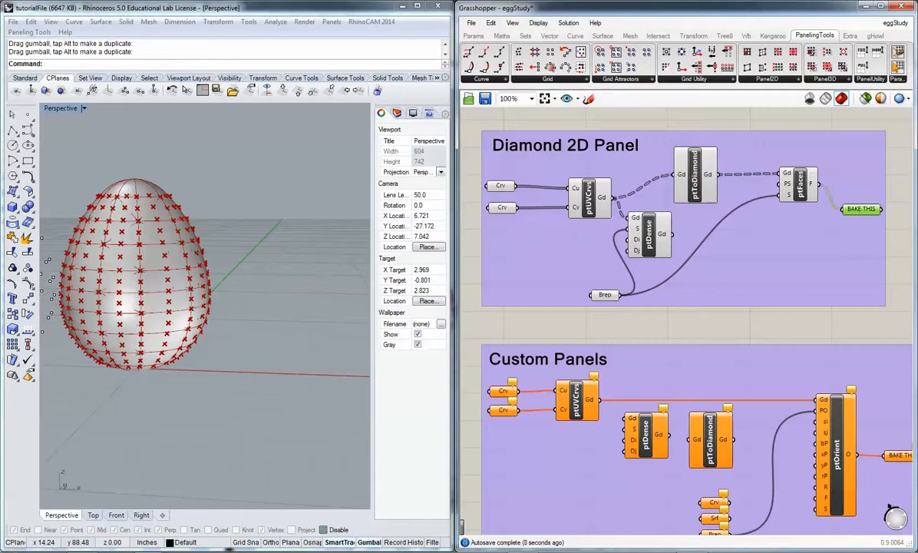
key("Escape")
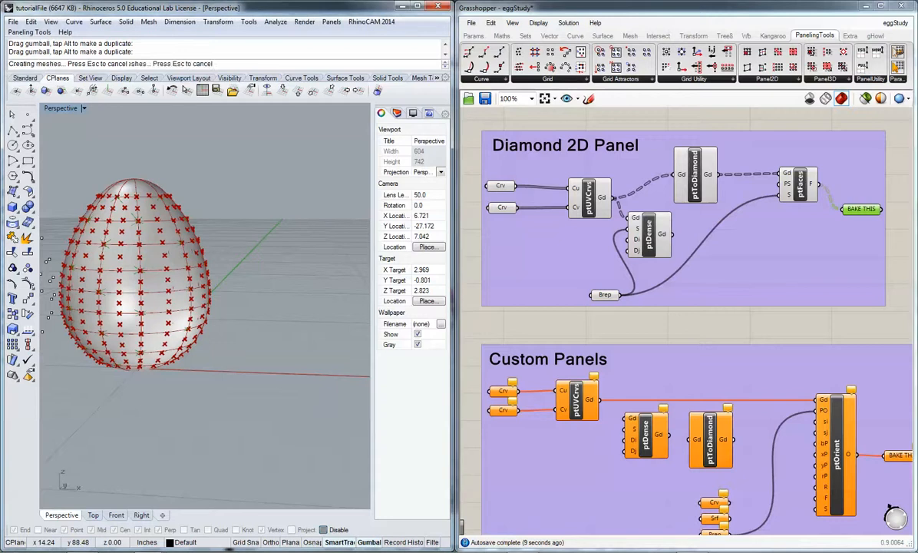
right_click_drag(221, 267, 242, 282)
scroll(242, 284, "down", 4)
left_click(185, 264)
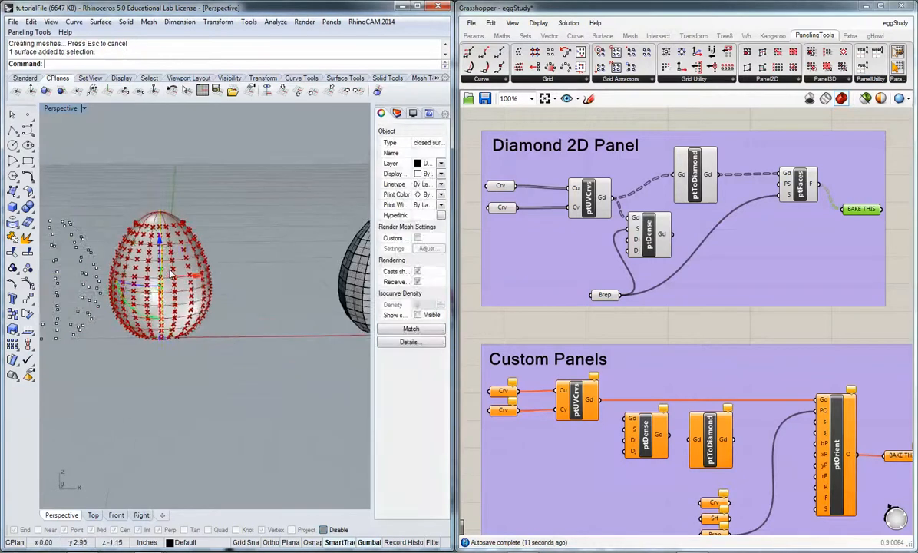
left_click(184, 262)
left_click(212, 298)
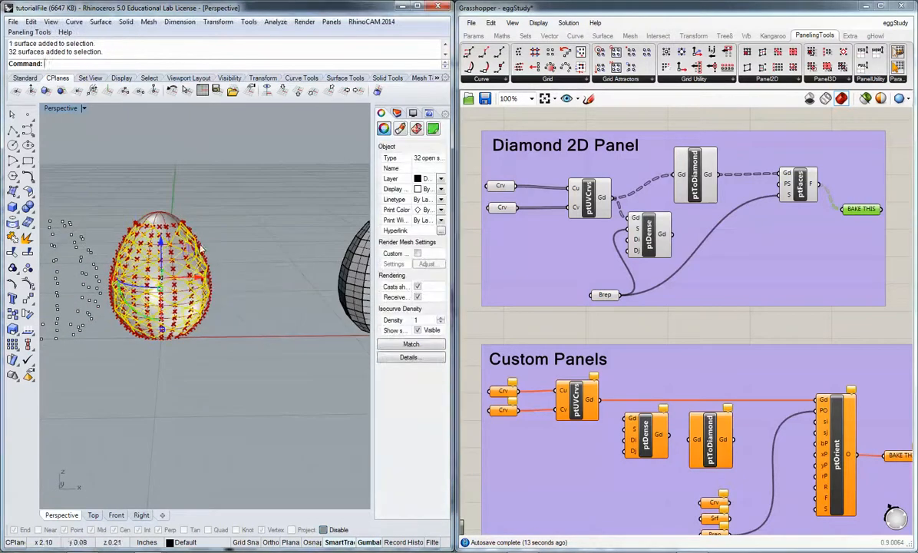
left_click_drag(187, 234, 301, 251)
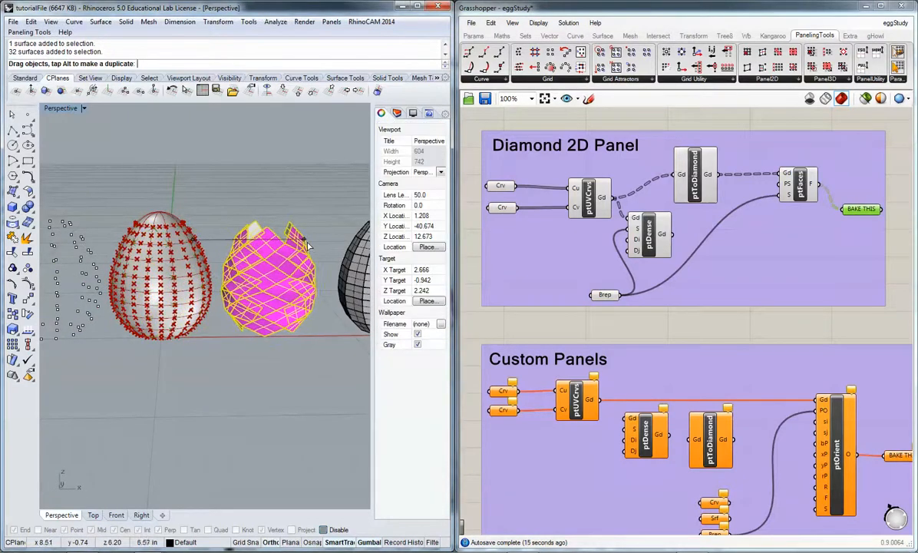
scroll(274, 283, "up", 3)
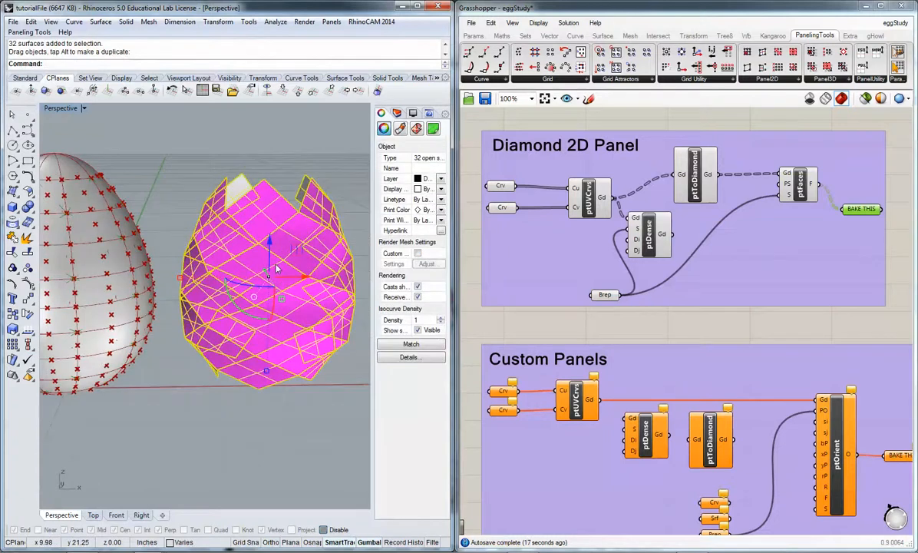
- Run Dir on the baked diamond panels to examine their surface normal directions
type("Dir")
key("Return")
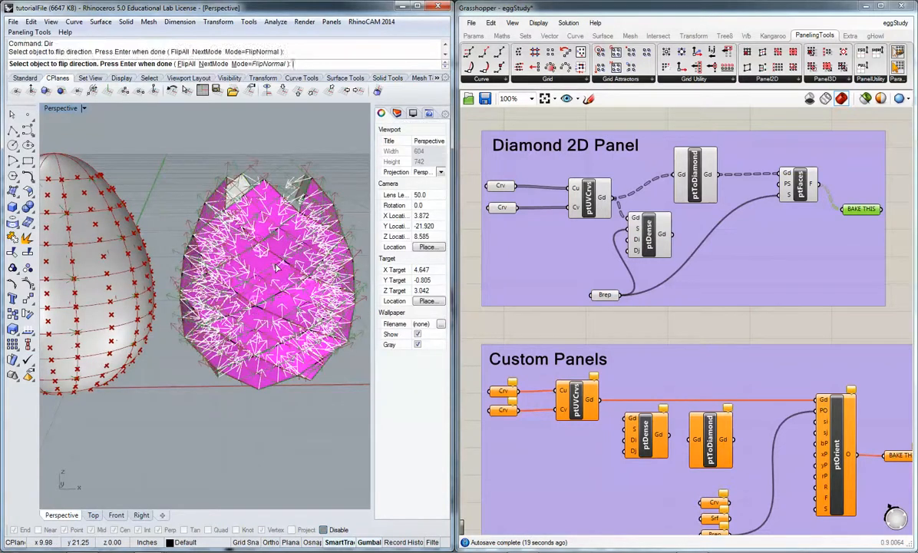
key("Return")
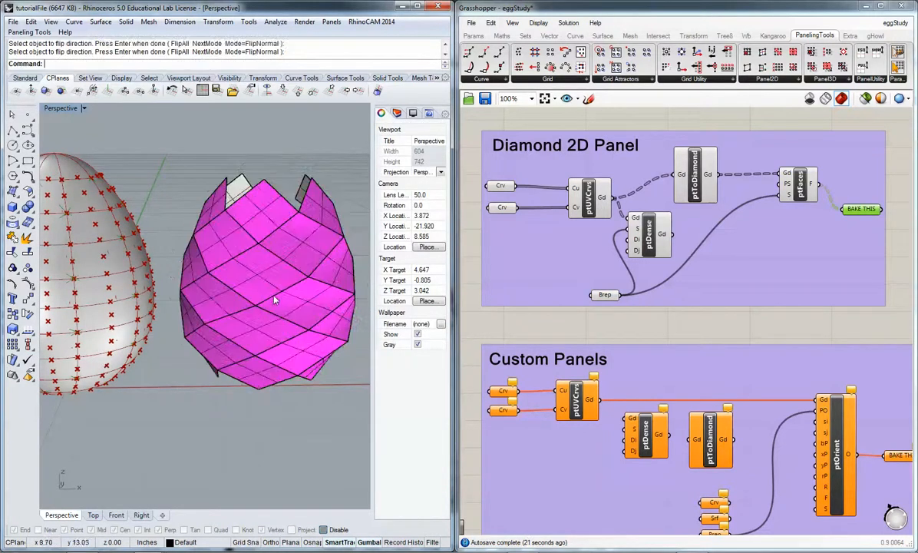
- Select the baked diamond and quad panels together to compare them, and zoom to the selected panels
scroll(281, 268, "down", 5)
right_click_drag(309, 284, 206, 271, "shift")
scroll(178, 276, "up", 2)
left_click(178, 277)
left_click(296, 266, "shift")
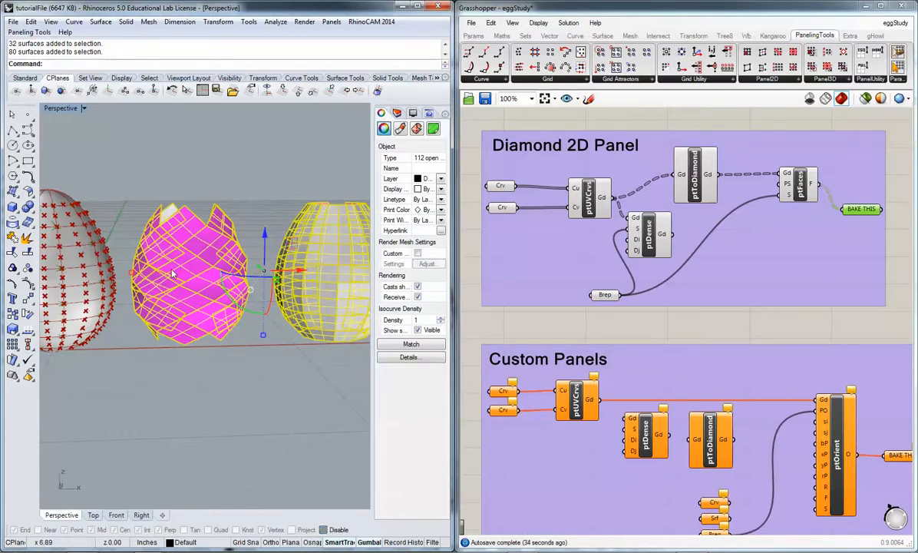
key("Escape")
right_click_drag(207, 268, 256, 263)
type("zs")
key("Return")
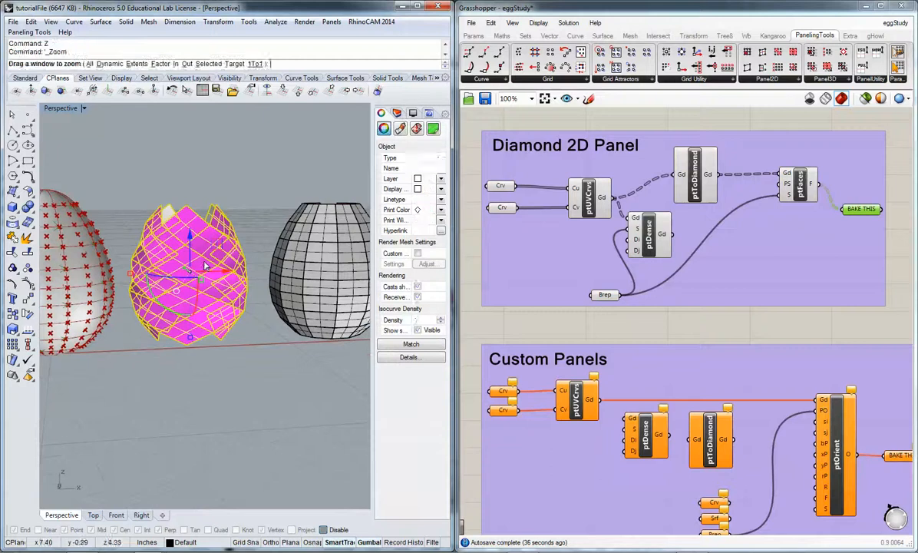
key("Escape")
- Examine the quad and diamond panels from several angles and compare their panel shapes with the egg's grid points
right_click_drag(207, 266, 188, 321)
scroll(189, 308, "down", 3)
right_click_drag(188, 287, 225, 304)
scroll(271, 286, "up", 4)
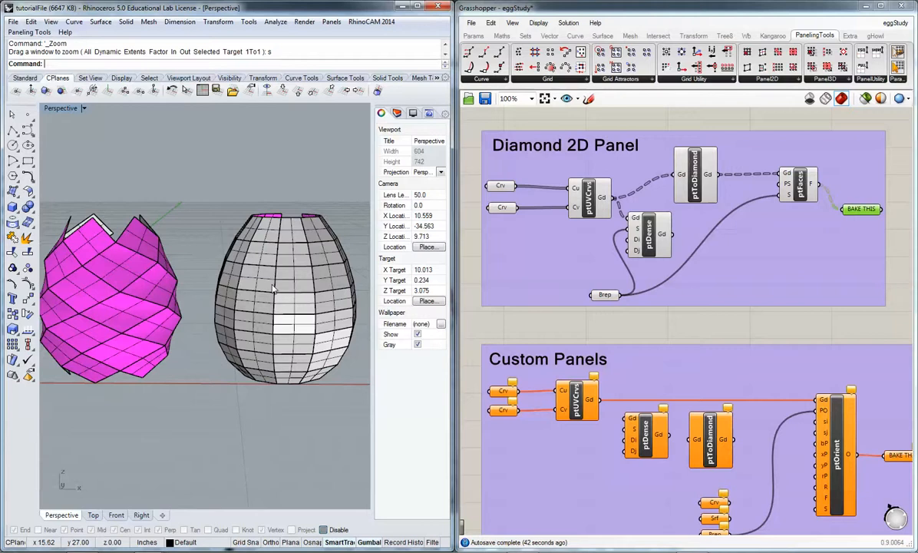
right_click_drag(284, 286, 277, 258)
left_click(256, 275)
left_click(185, 291)
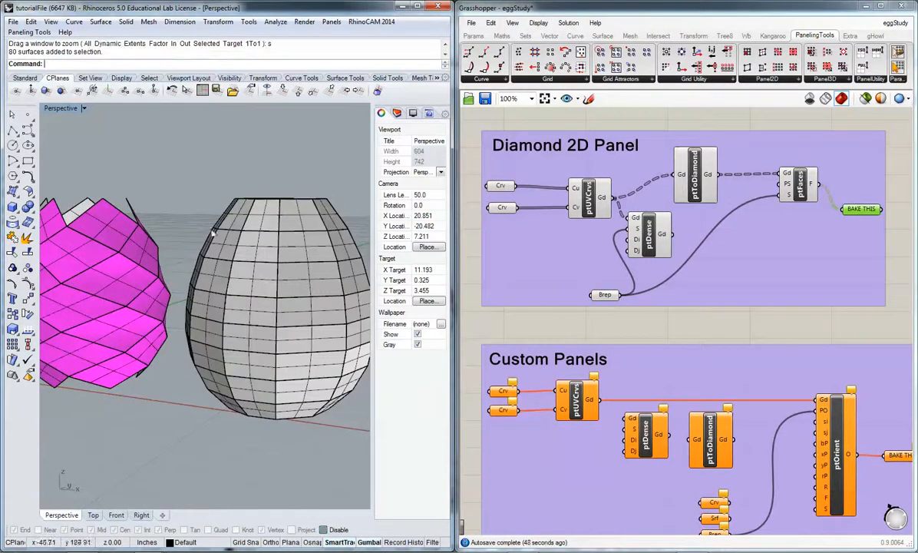
right_click_drag(211, 317, 251, 335)
scroll(231, 310, "up", 5)
scroll(215, 270, "down", 3)
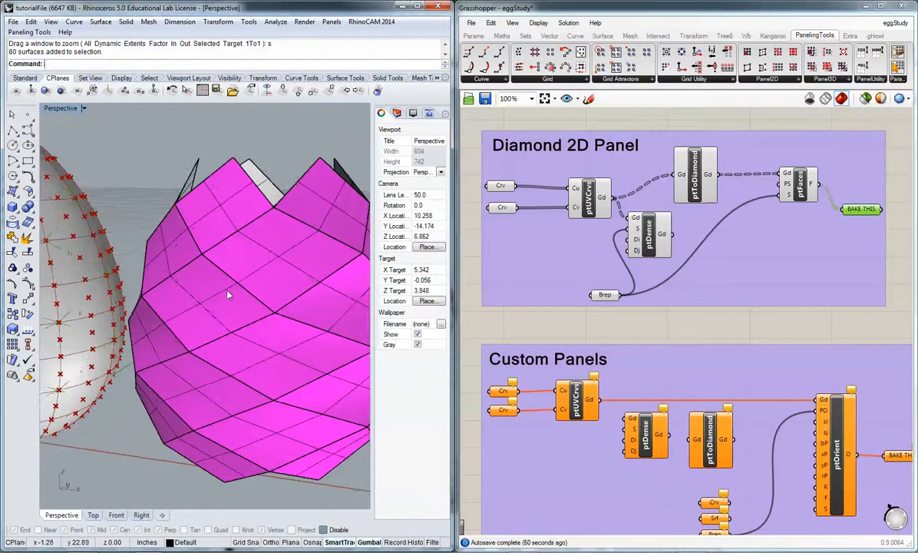
right_click_drag(227, 295, 188, 288)
scroll(251, 298, "up", 4)
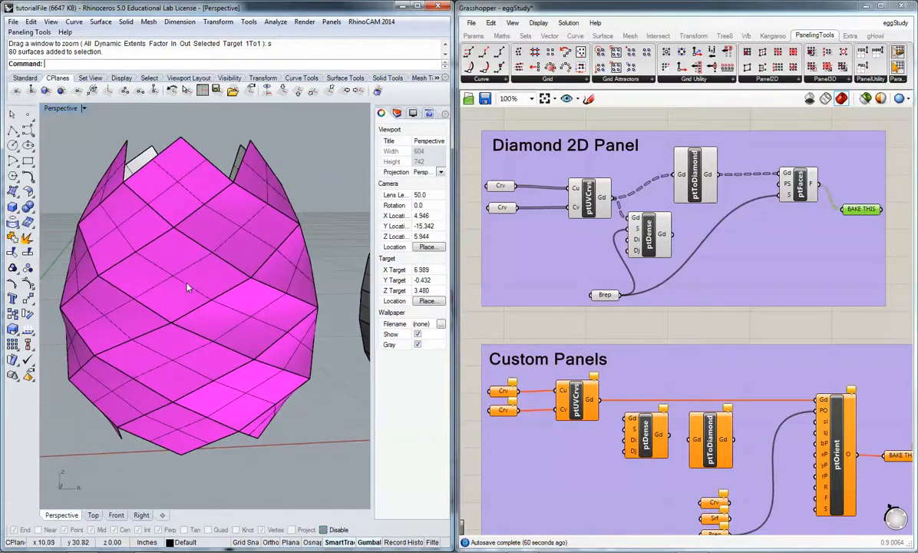
scroll(184, 282, "down", 3)
right_click_drag(208, 252, 205, 292)
scroll(189, 262, "down", 3)
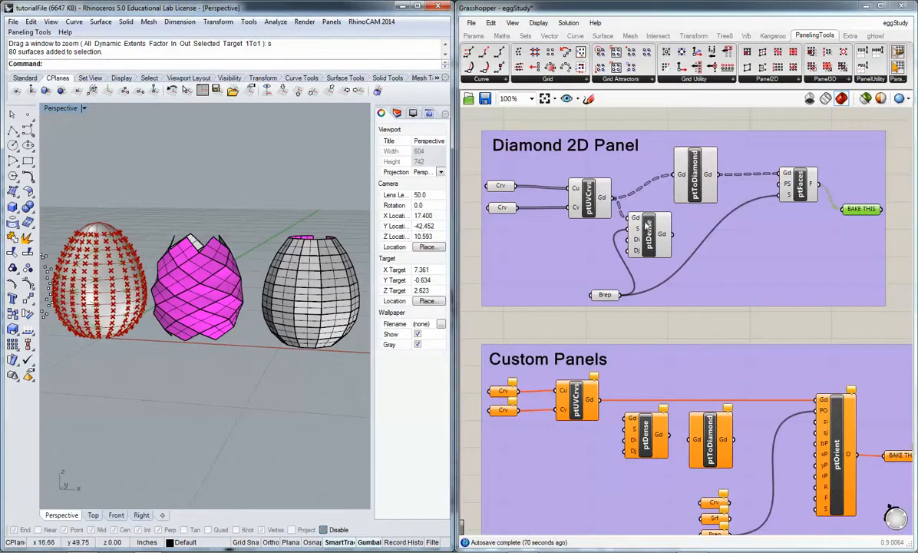
- Reposition ptToDiamond and ptDense, and connect ptDense's Gd output to the Gd input of ptToDiamond
left_click(699, 182)
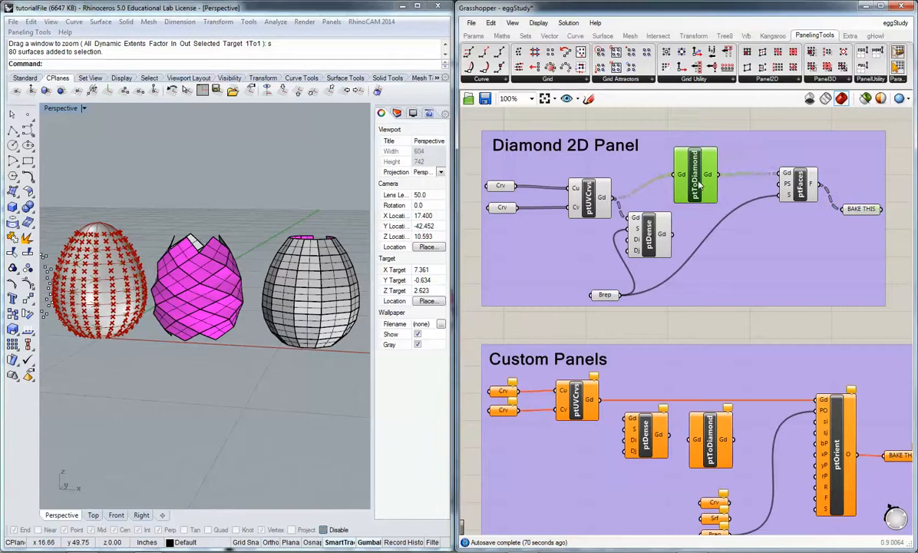
left_click_drag(698, 183, 712, 181)
left_click_drag(654, 225, 647, 221)
left_click(624, 79)
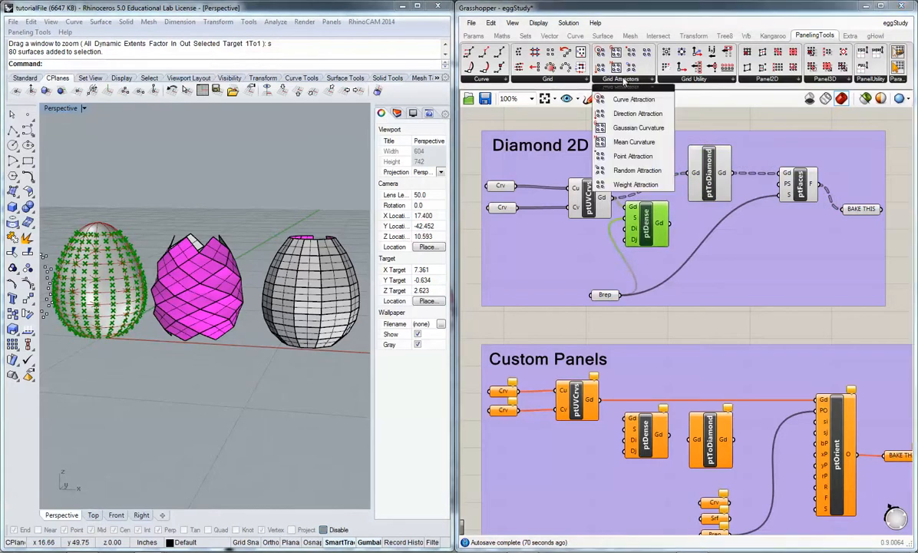
left_click(685, 80)
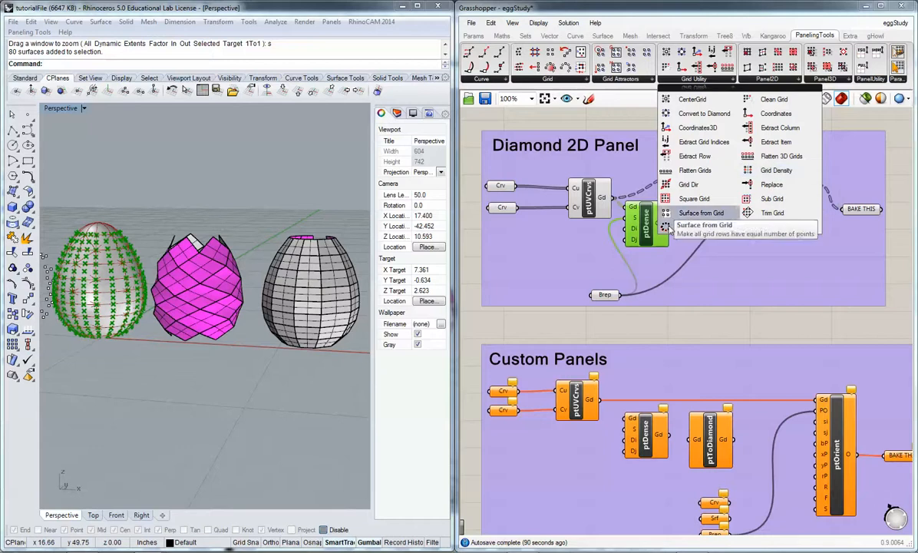
left_click_drag(647, 232, 648, 226)
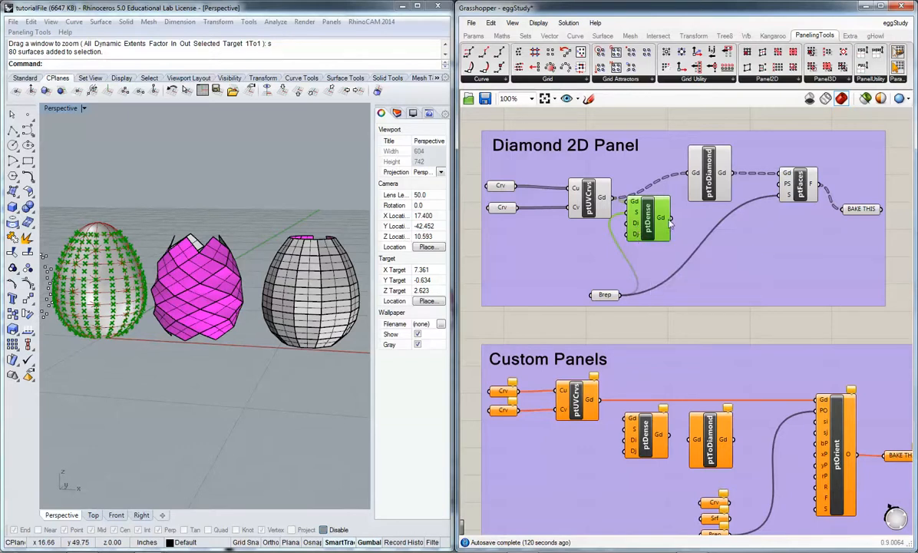
left_click_drag(671, 218, 690, 172)
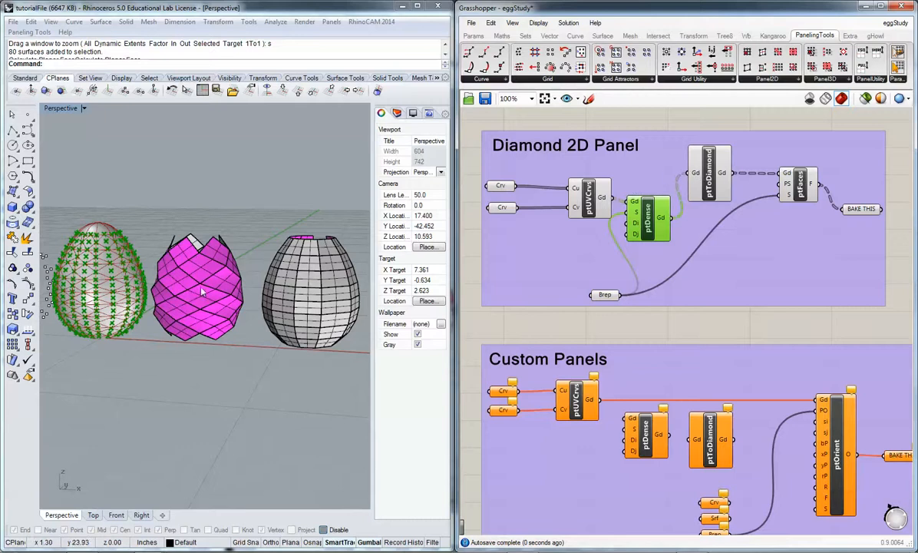
- Bake the denser diamond panels from the BAKE THIS parameter, select their group, and move them off the egg to in front of the other panels
left_click(862, 212)
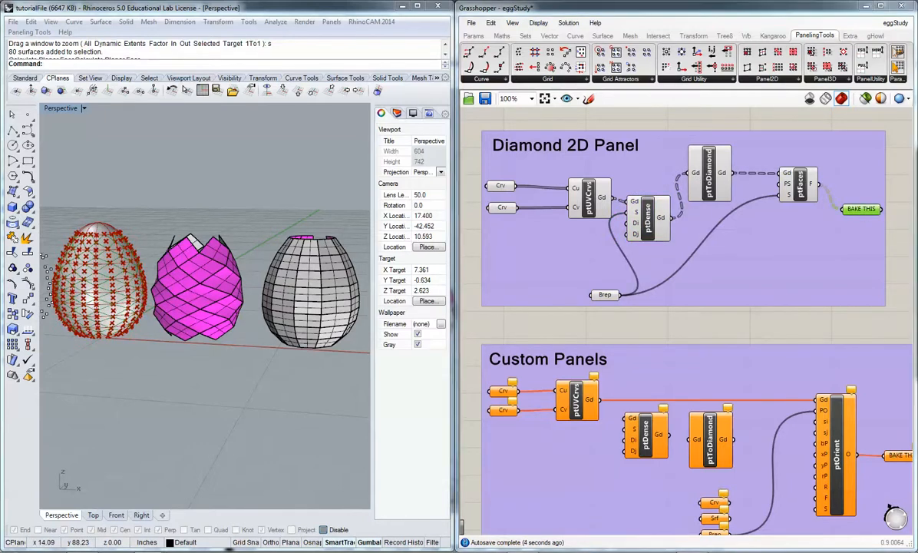
left_click(137, 298)
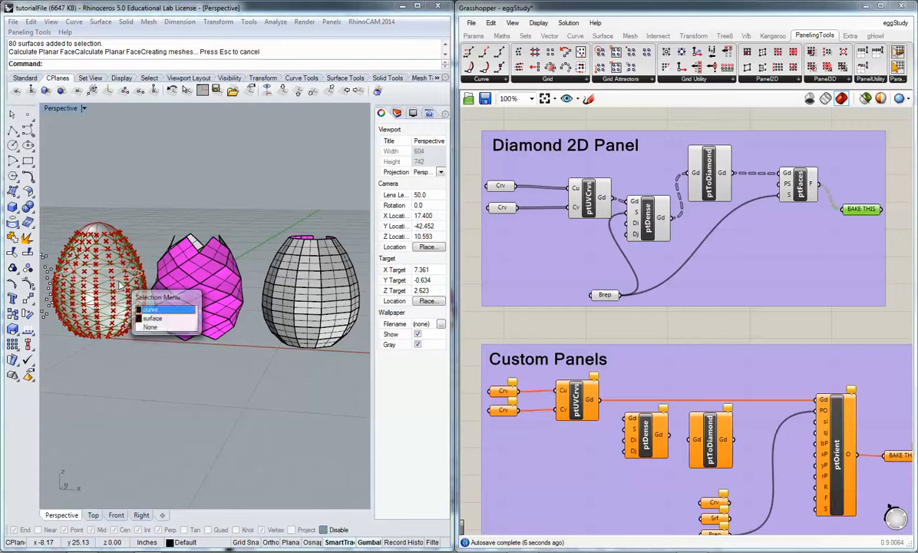
left_click(106, 297)
left_click(105, 308)
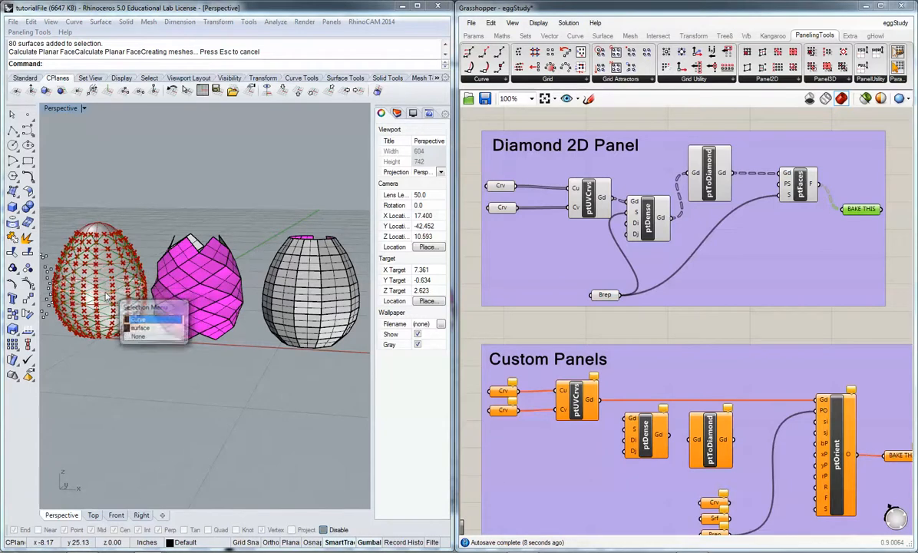
left_click(106, 309)
left_click(104, 323)
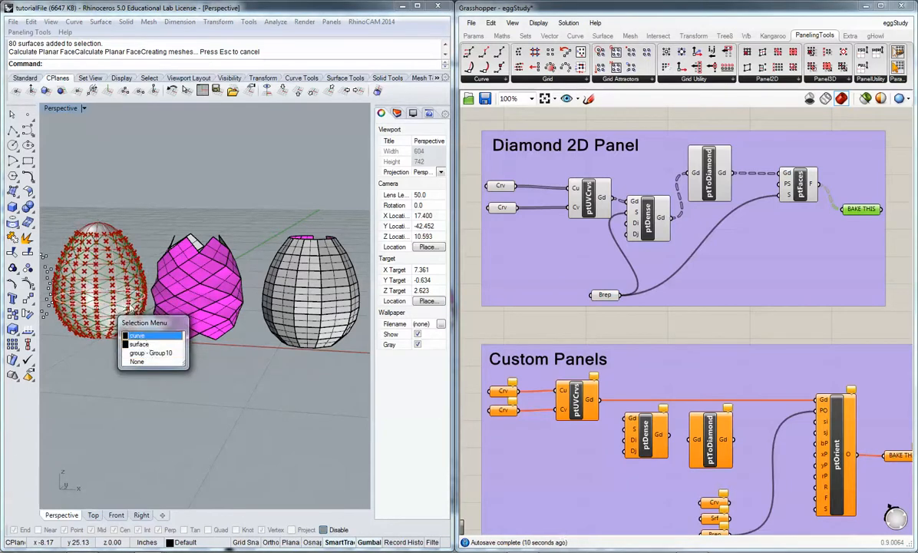
left_click(151, 353)
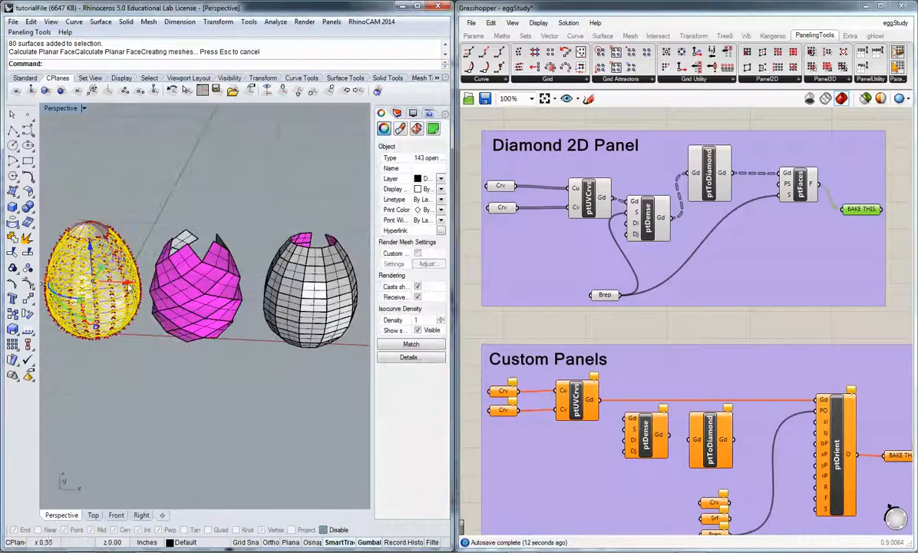
left_click_drag(123, 270, 305, 300)
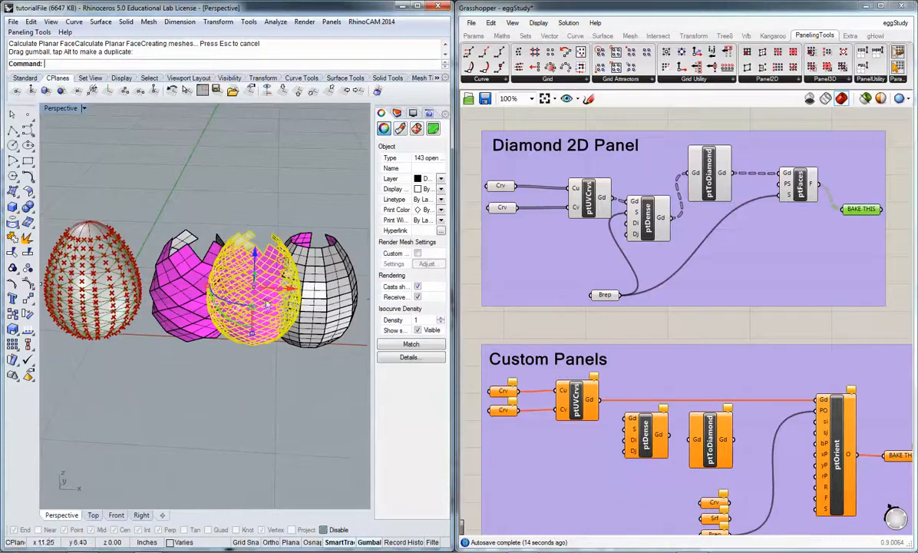
right_click_drag(306, 300, 225, 256)
left_click_drag(210, 307, 269, 351)
left_click(305, 347)
right_click_drag(291, 346, 197, 345, "shift")
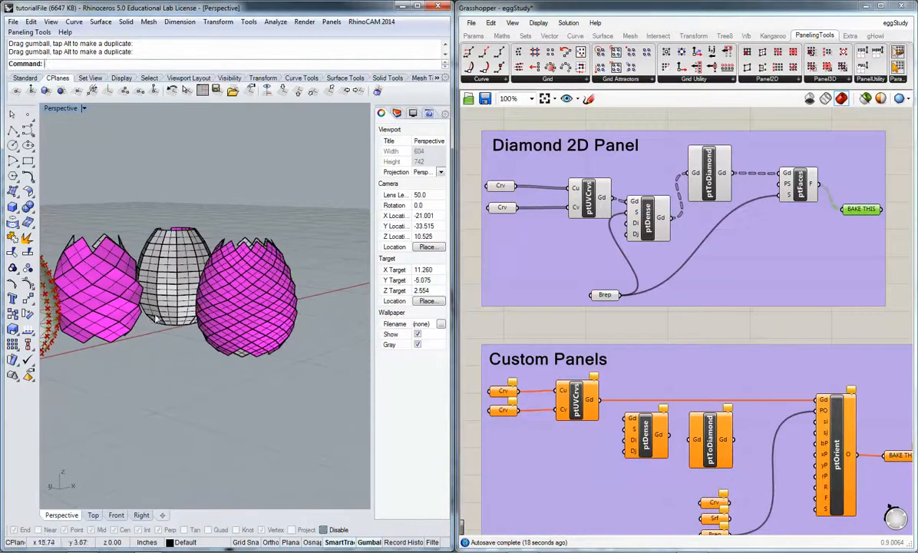
- Hide the surface isocurves on both sets of diamond panels and on the quad panels
left_click(115, 309)
left_click(229, 313, "shift")
left_click(180, 288, "shift")
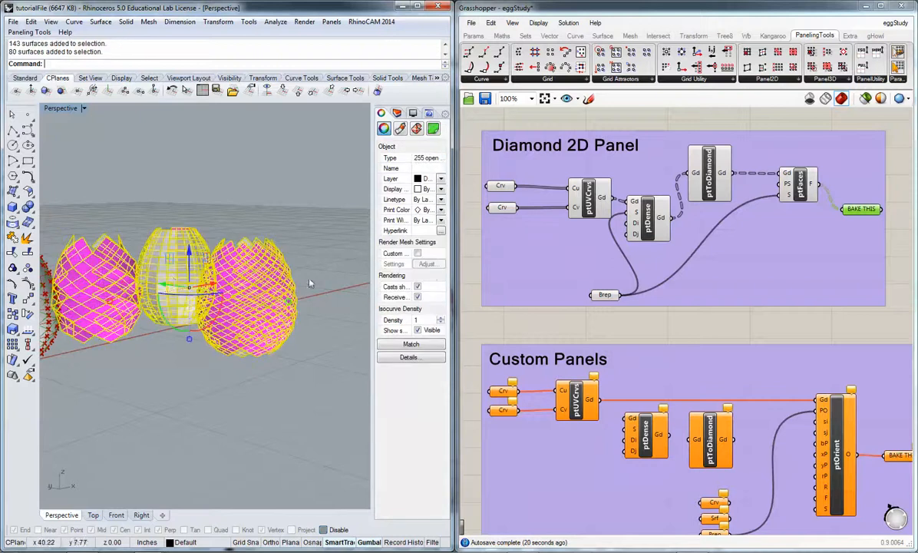
left_click(418, 330)
left_click(301, 401)
- Compare the coarse diamond panels with the denser diamond panels
right_click_drag(300, 399, 142, 312)
left_click(101, 289)
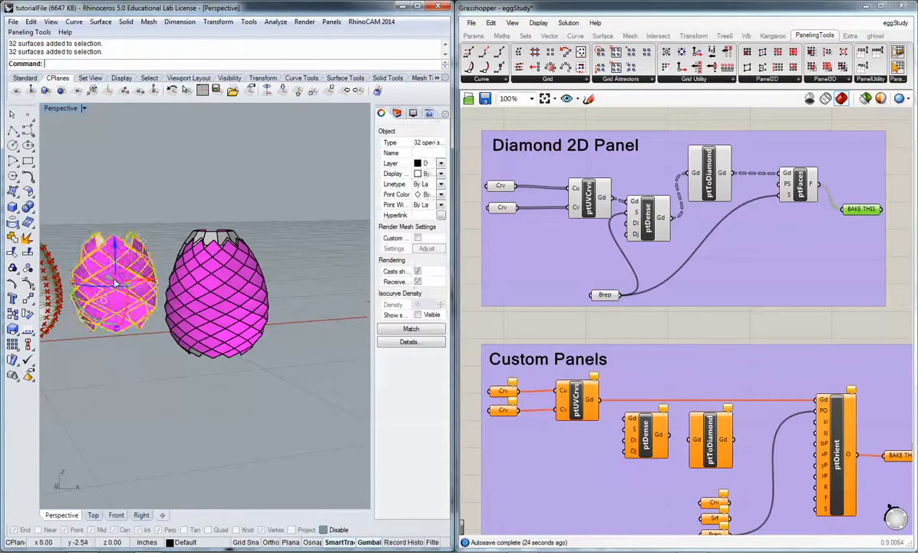
left_click(122, 365)
left_click(199, 302)
scroll(160, 336, "up", 5)
left_click(154, 385)
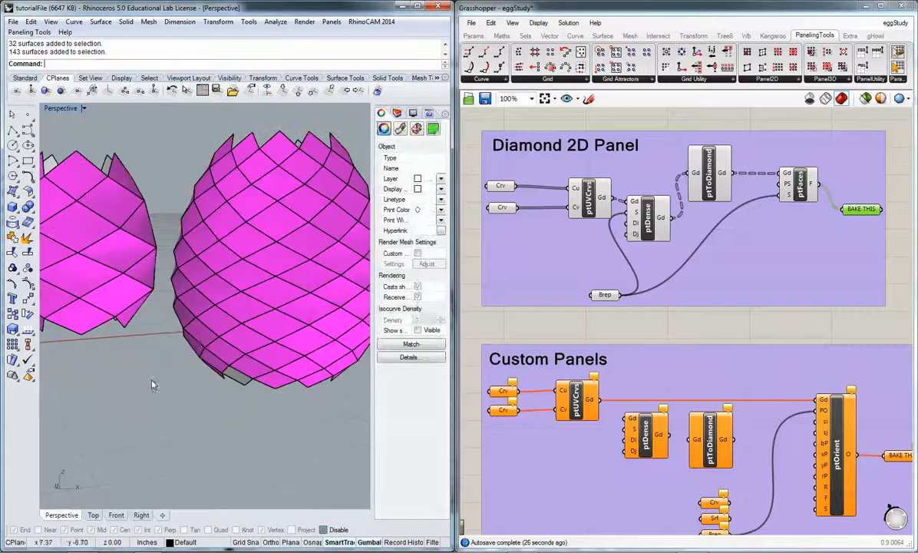
scroll(238, 300, "down", 2)
right_click_drag(193, 300, 257, 311, "shift")
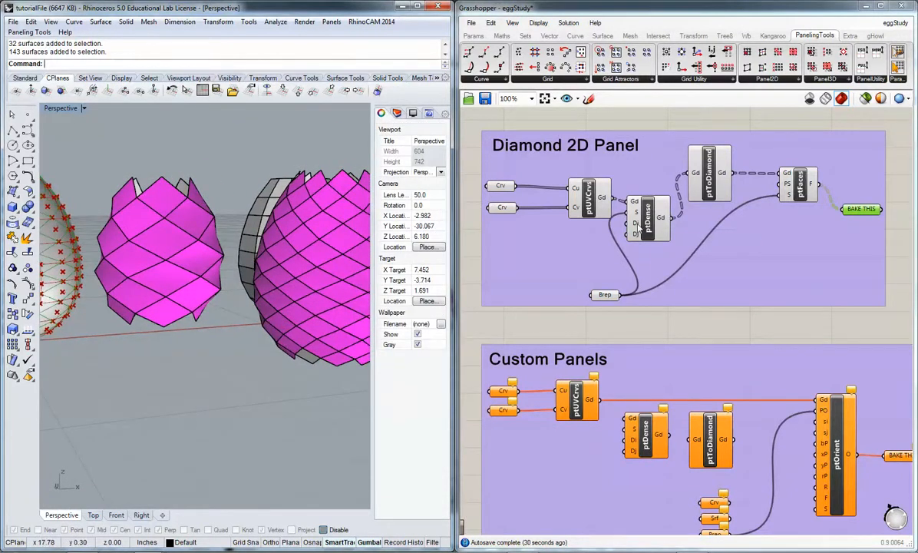
- Set ptDense's row density Di to 2 and increase its column density Dj
right_click(639, 227)
mouse_move(742, 331)
type("1")
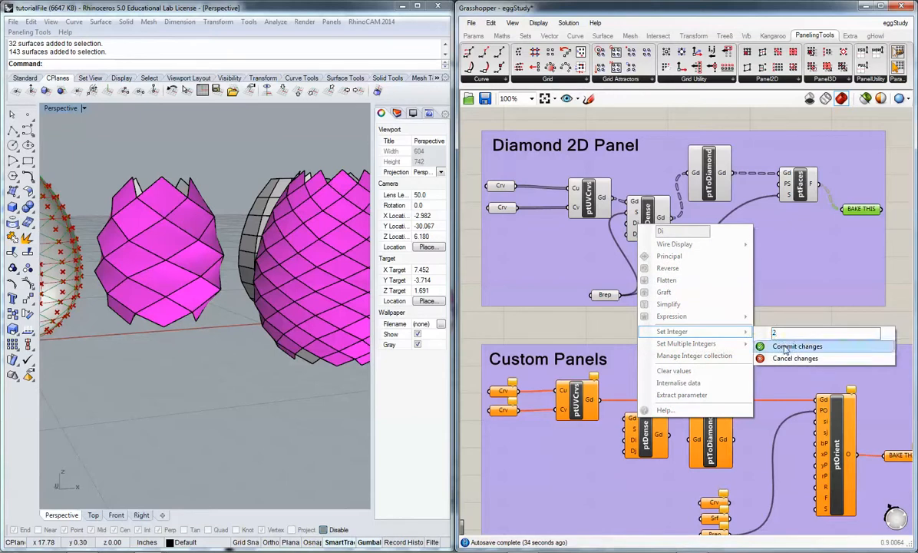
left_click(795, 346)
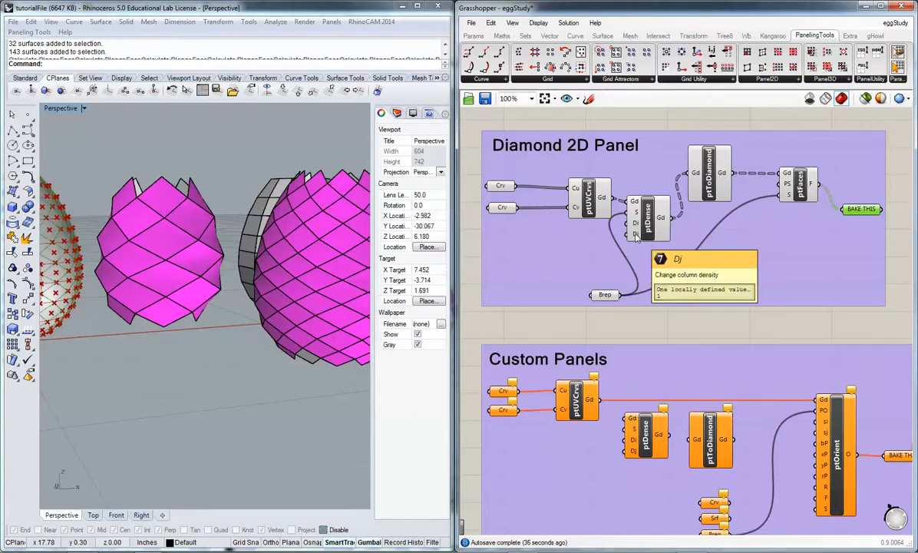
right_click(637, 234)
mouse_move(681, 346)
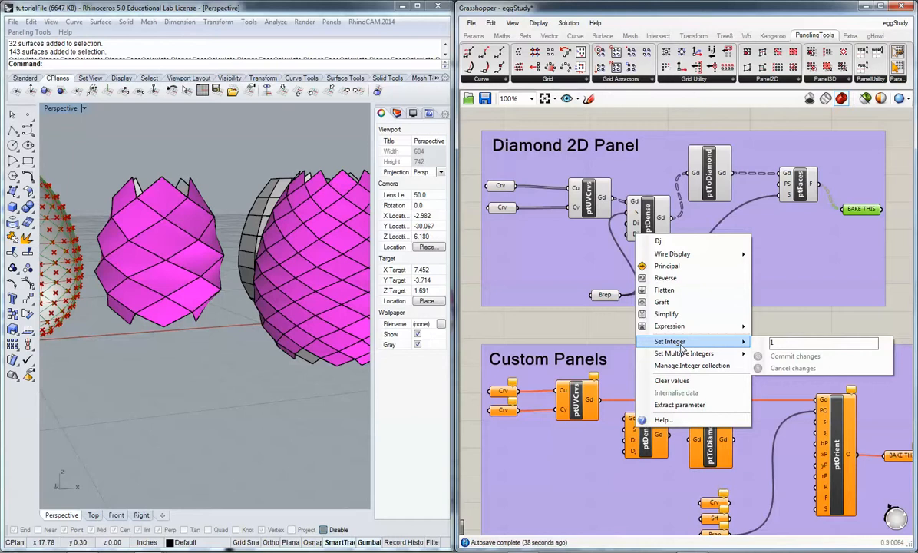
left_click(782, 345)
left_click(760, 358)
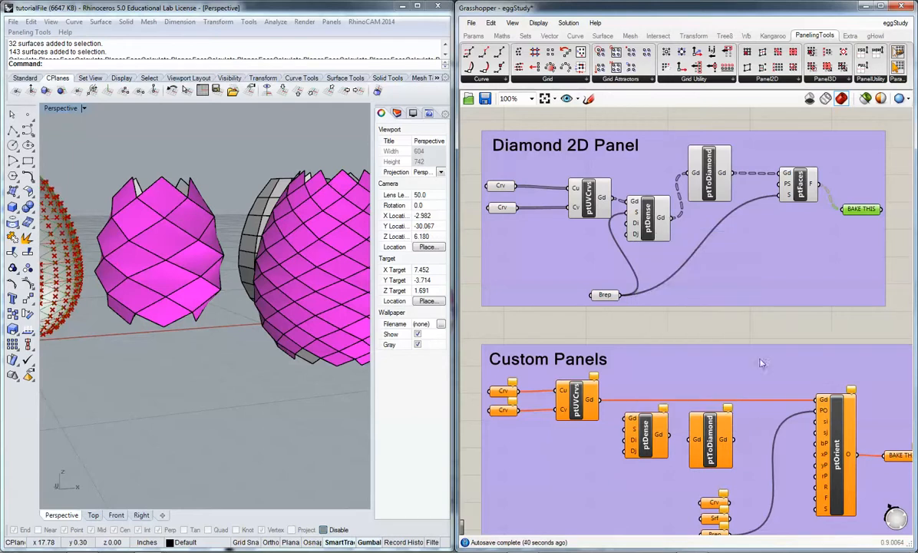
- Bake the densest diamond panels and move their group along the X axis to the far side of the quad panels
scroll(165, 355, "down", 4)
right_click_drag(180, 358, 148, 381)
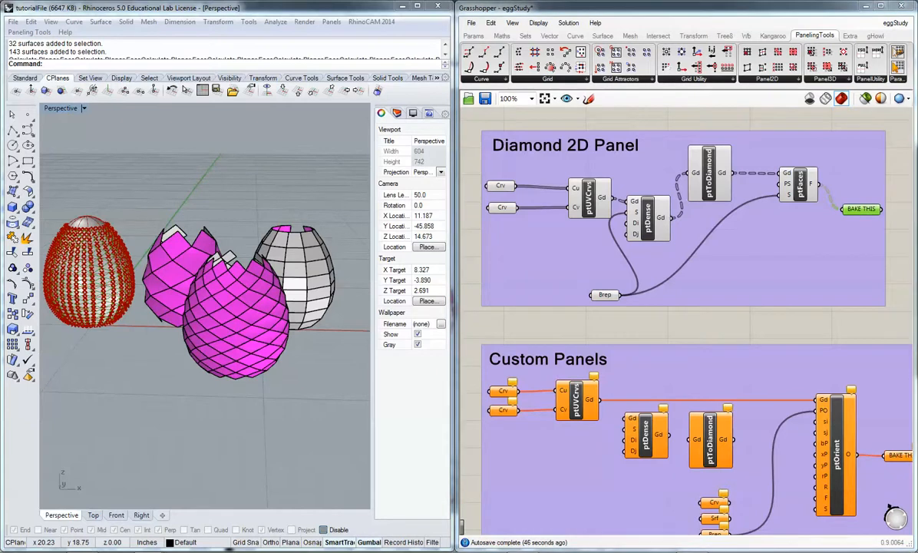
left_click(123, 324)
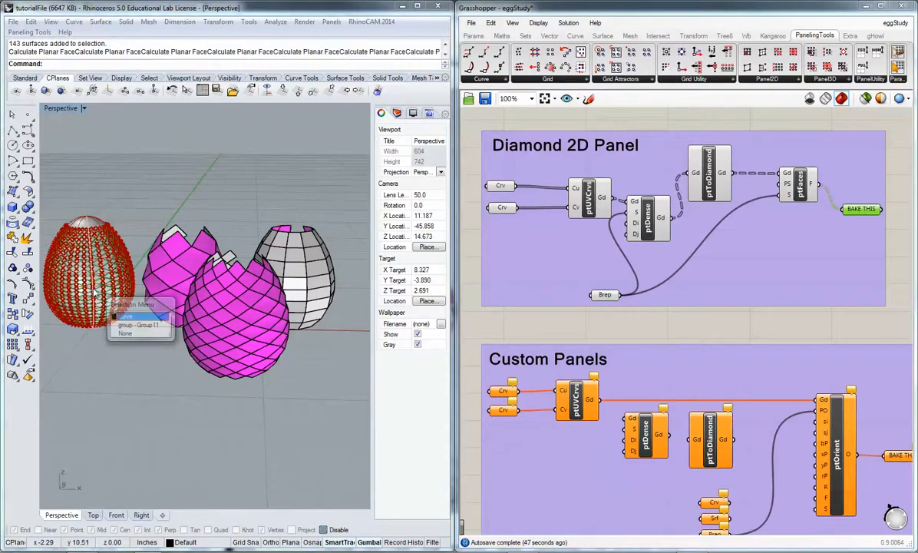
left_click(130, 325)
left_click(328, 313)
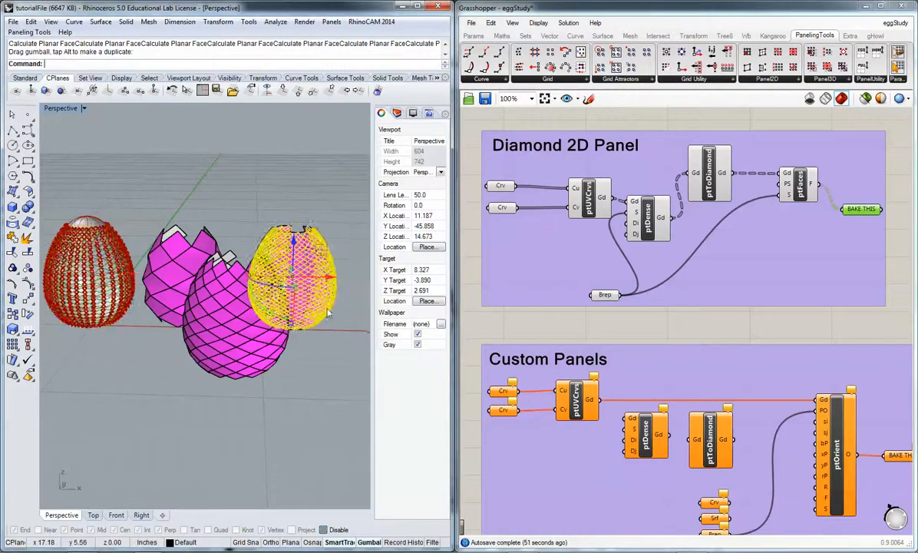
right_click_drag(328, 313, 209, 317, "shift")
left_click_drag(210, 280, 322, 282)
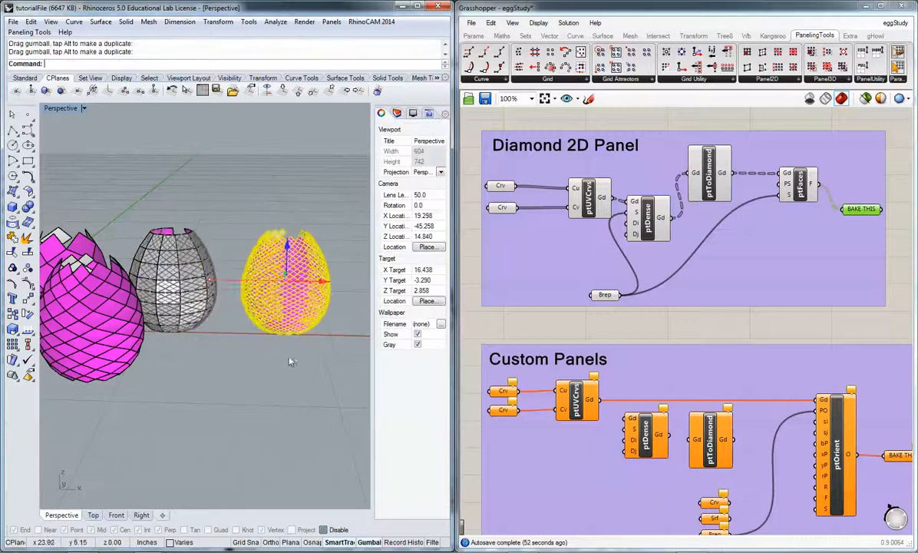
left_click(291, 362)
- Hide the surface isocurves on the densest diamond panels
scroll(287, 280, "up", 5)
left_click(306, 298)
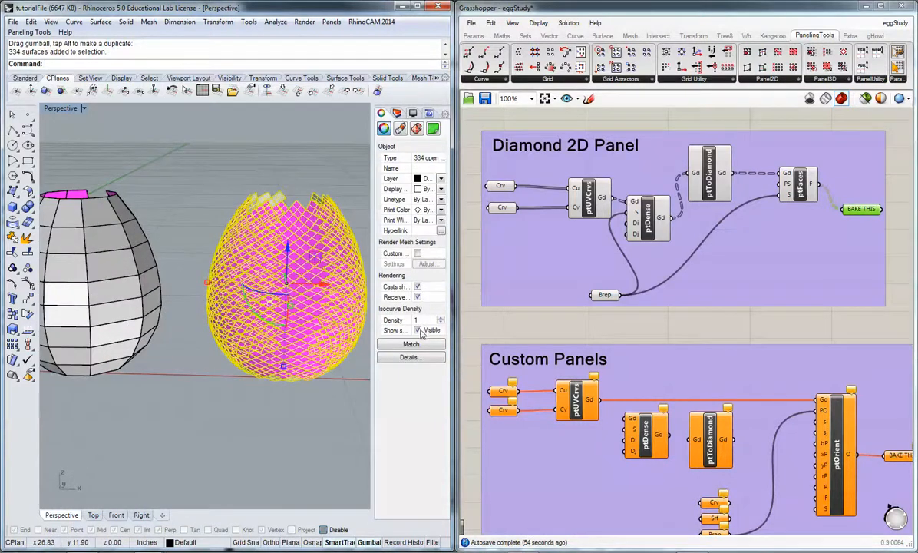
left_click(419, 331)
left_click(276, 417)
- Move the medium-density diamond panels into the row beyond the densest diamond panels
right_click_drag(230, 406, 169, 380)
scroll(209, 405, "down", 5)
left_click(158, 371)
left_click_drag(158, 371, 367, 399)
right_click_drag(278, 412, 344, 457)
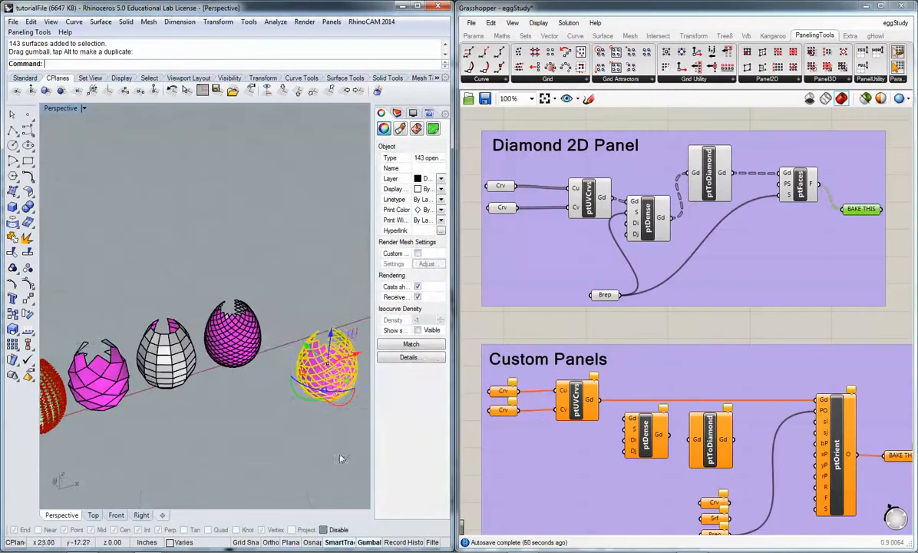
left_click_drag(286, 326, 241, 283)
left_click(257, 400)
right_click_drag(257, 401, 250, 366)
- Delete all three sets of baked diamond panels, keeping the baked quad panels
left_click(298, 325)
key("Delete")
left_click(243, 327)
key("Delete")
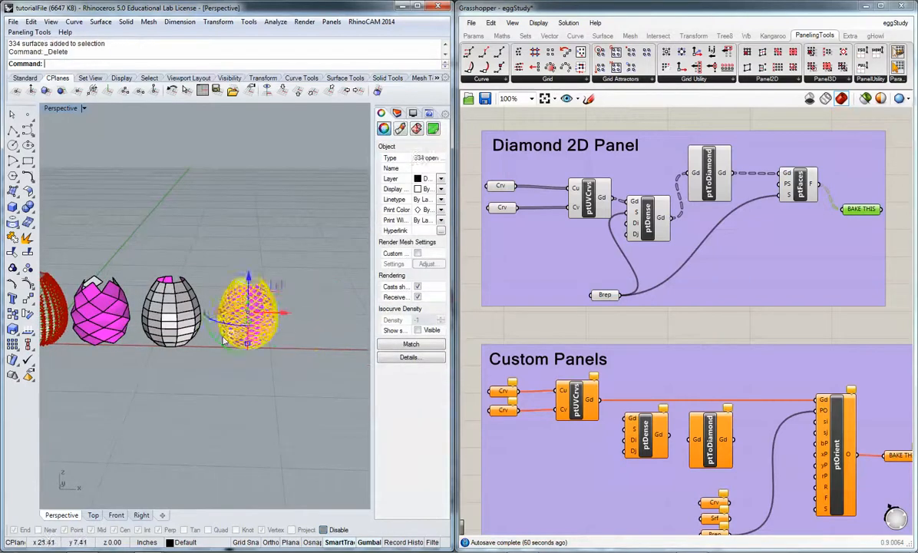
left_click(120, 331)
key("Delete")
right_click_drag(131, 353, 280, 349, "shift")
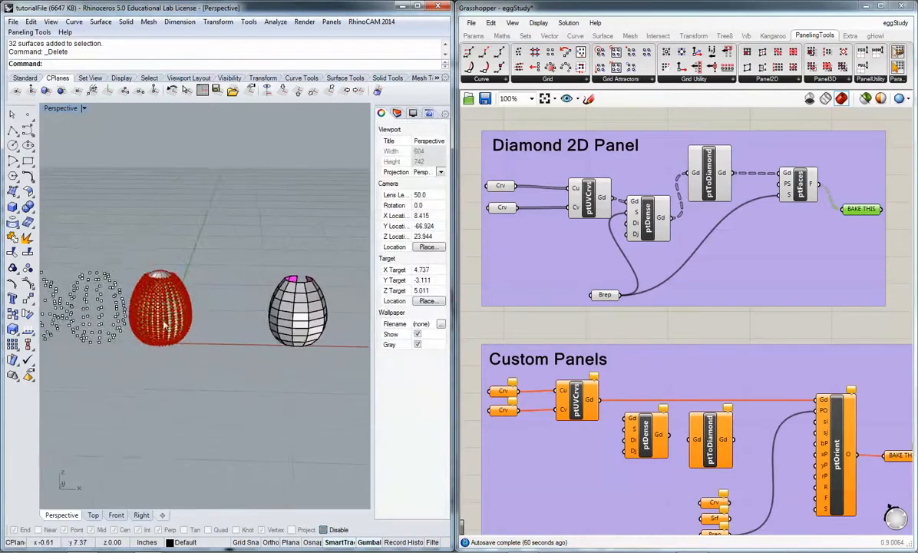
- Delete the leftover baked grid points beside the original egg
right_click_drag(159, 327, 255, 328, "shift")
left_click_drag(201, 354, 104, 291)
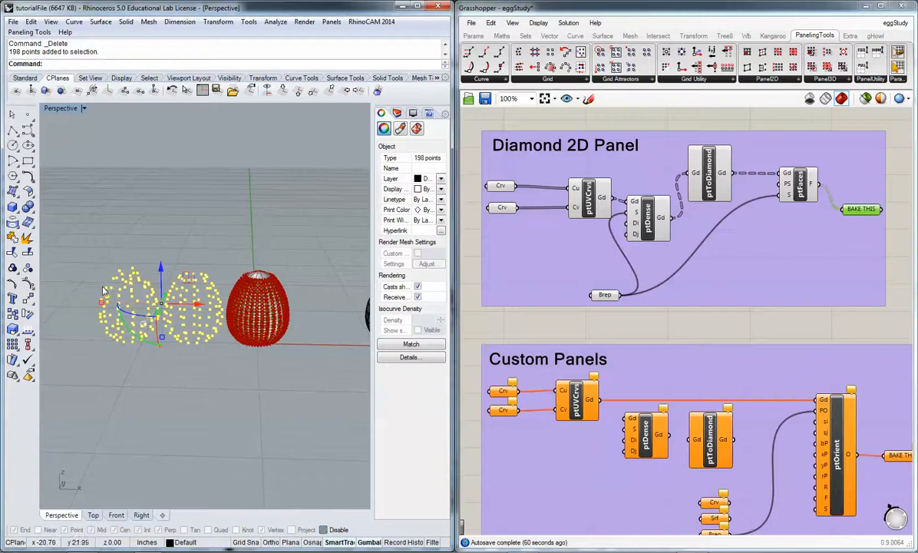
key("Delete")
- Clear the referenced curves from both Crv parameters in the Diamond 2D Panel group
scroll(261, 314, "up", 10)
right_click_drag(283, 309, 215, 314, "shift")
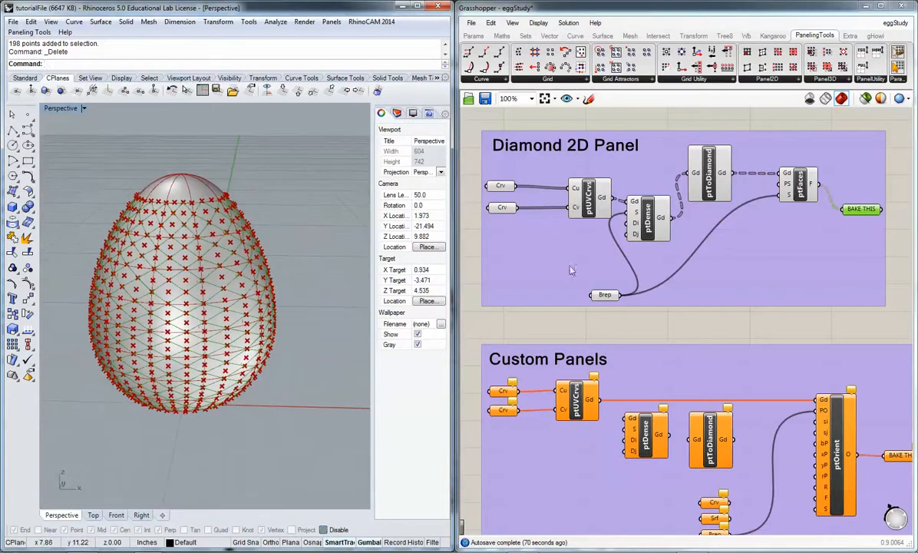
left_click(500, 186)
right_click(501, 187)
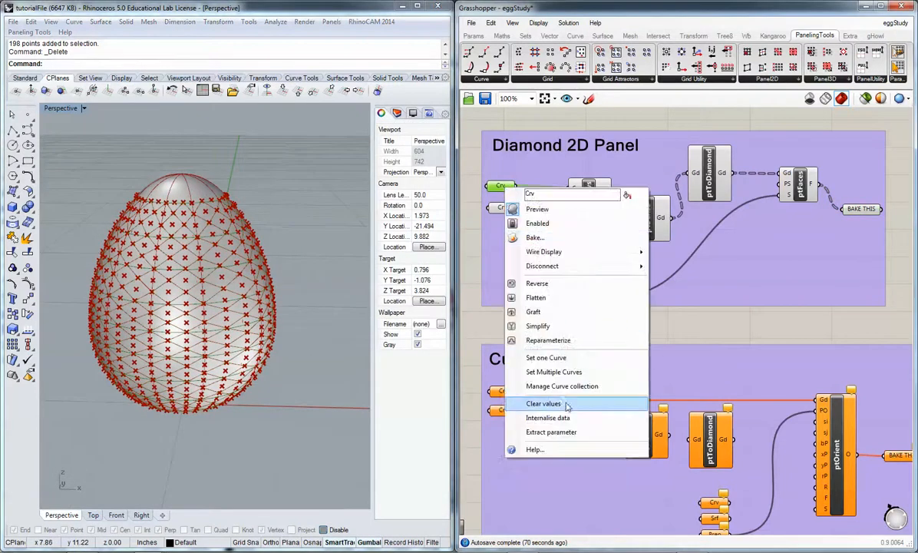
left_click(567, 405)
right_click(501, 208)
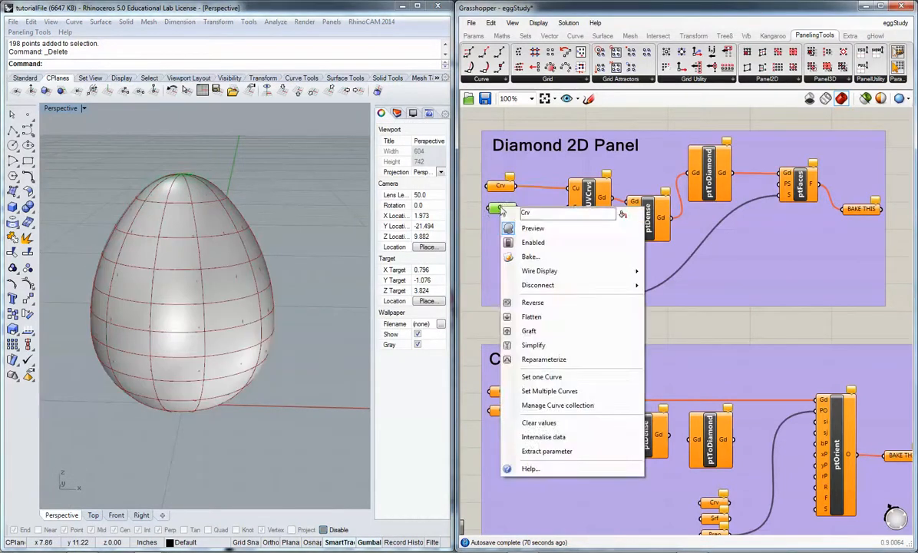
left_click(539, 422)
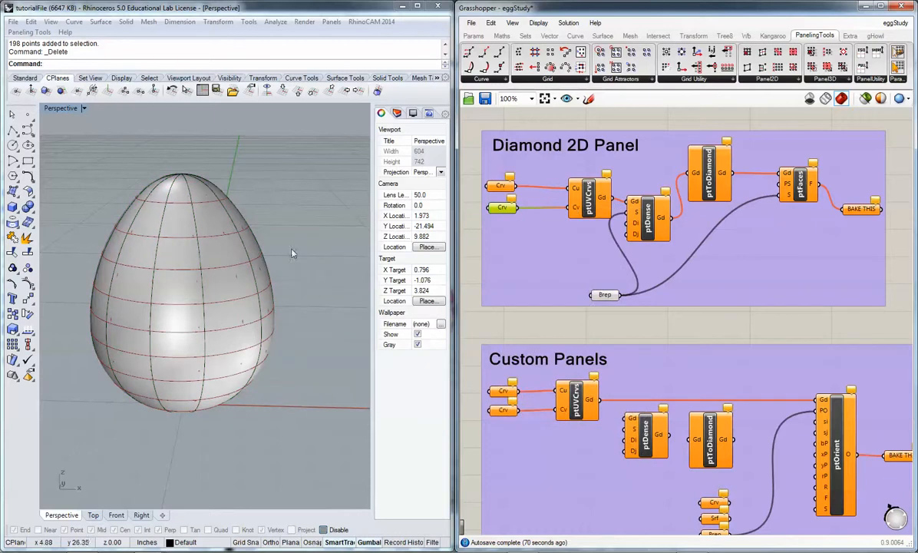
- Reference the egg's nine horizontal curves, from bottom to top, as multiple curves in the Custom Panels Crv parameter feeding the Cu input
right_click_drag(624, 317, 614, 139)
right_click_drag(567, 374, 569, 360)
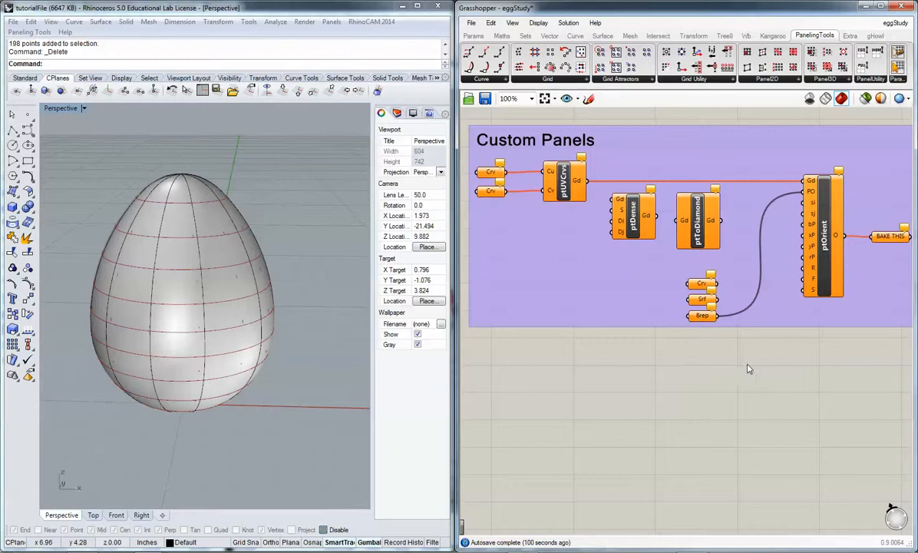
mouse_move(622, 238)
left_mouse_down()
mouse_move(654, 293)
mouse_move(635, 243)
left_mouse_up()
left_click(607, 339)
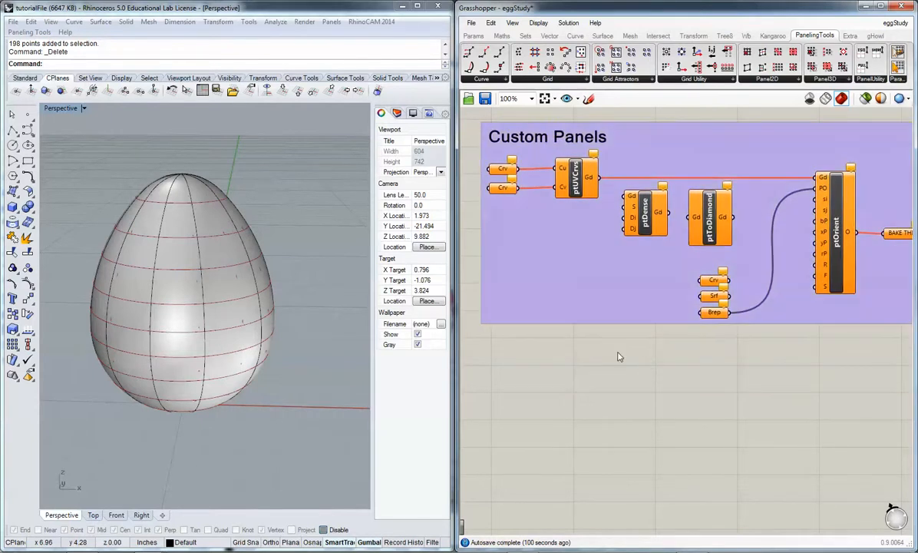
left_click_drag(902, 235, 893, 234)
left_click(686, 385)
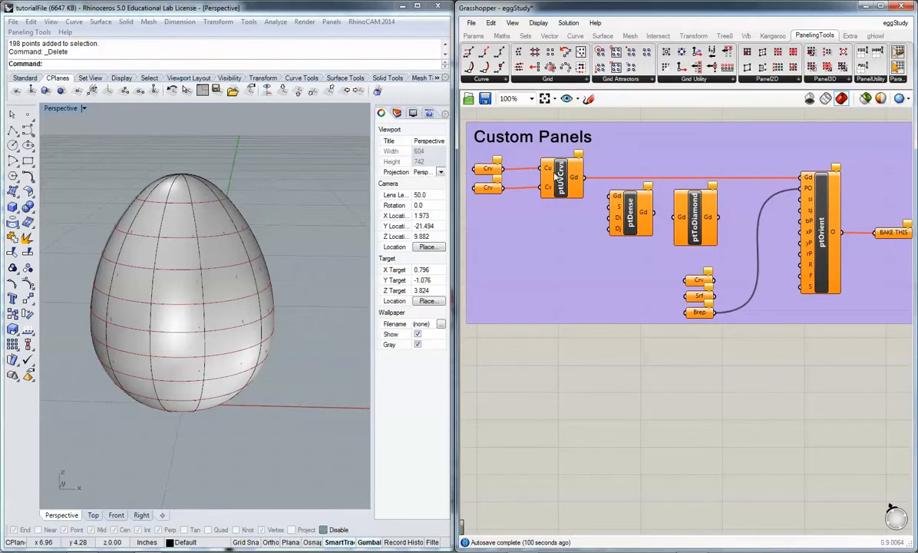
right_click_drag(251, 275, 278, 251)
right_click(484, 170)
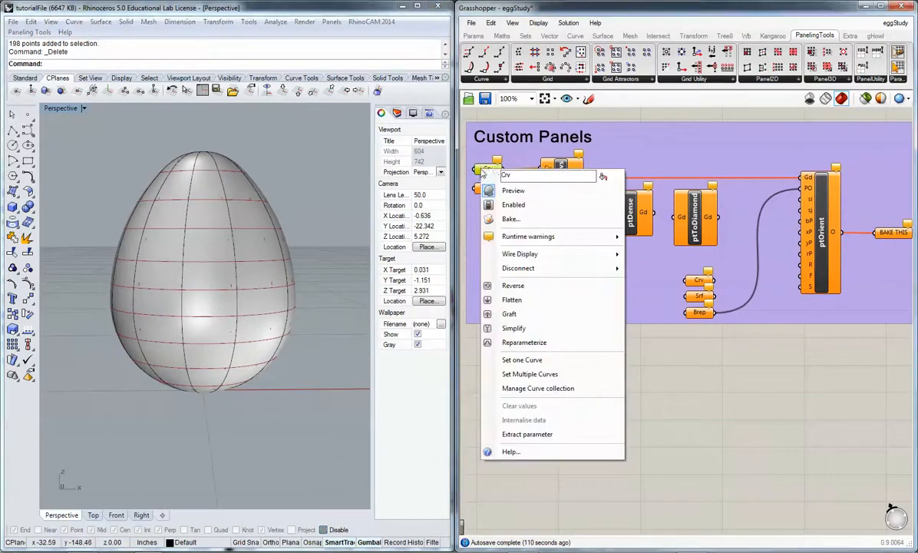
left_click(529, 374)
right_click_drag(231, 307, 196, 387)
left_click(195, 388)
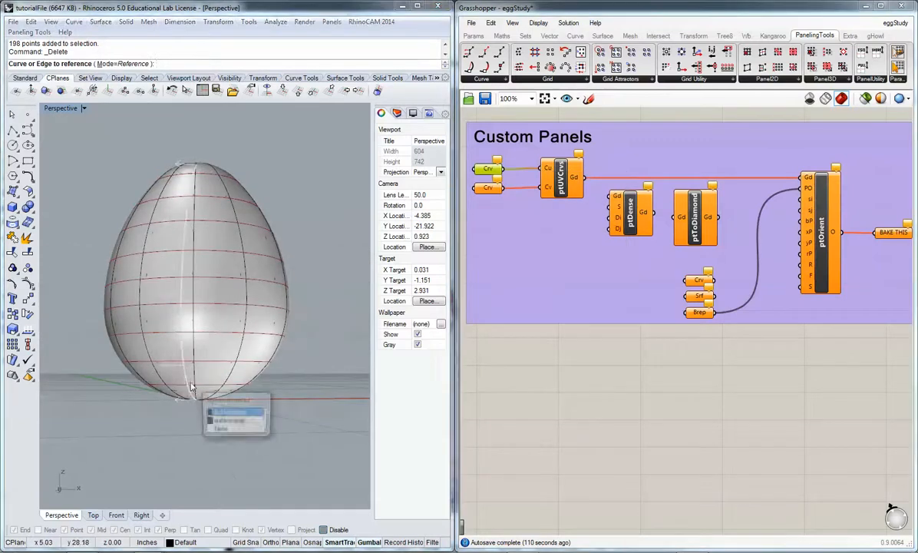
left_click(223, 430)
left_click(157, 382)
left_click(154, 362)
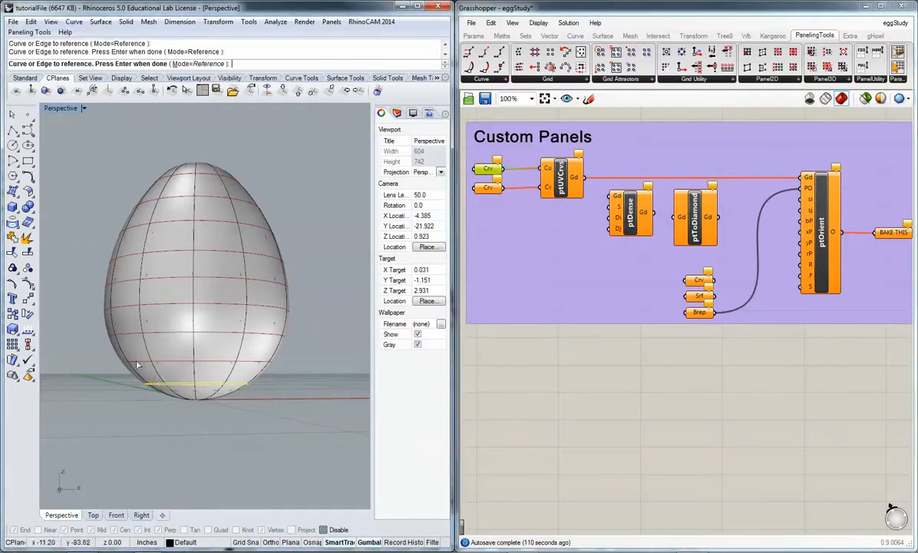
left_click(132, 336)
left_click(131, 310)
left_click(131, 286)
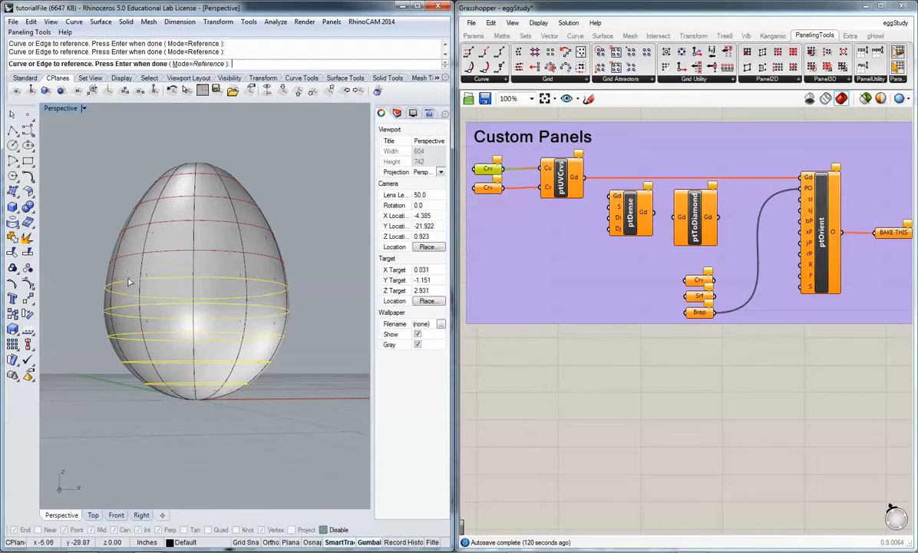
left_click(132, 260)
left_click(138, 225)
left_click(145, 201)
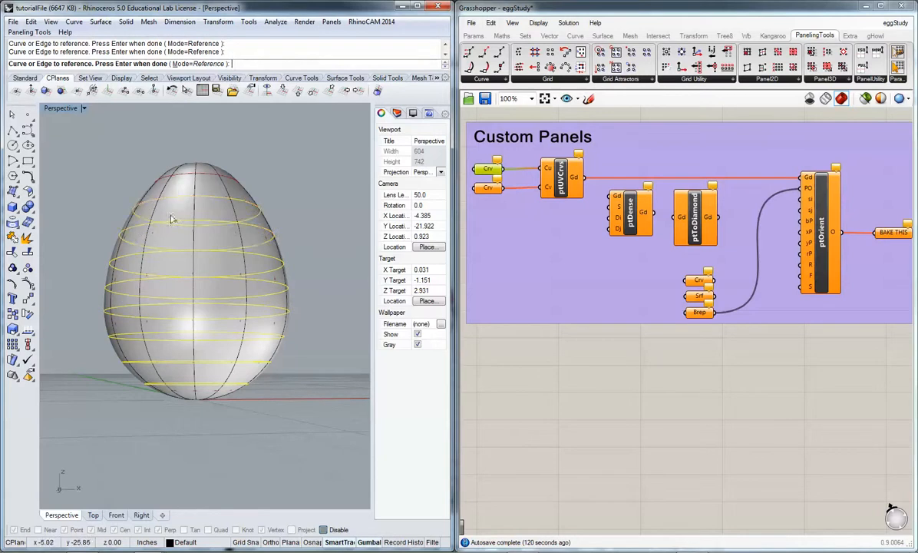
right_click_drag(165, 209, 164, 252)
left_click(162, 171)
right_click(164, 175)
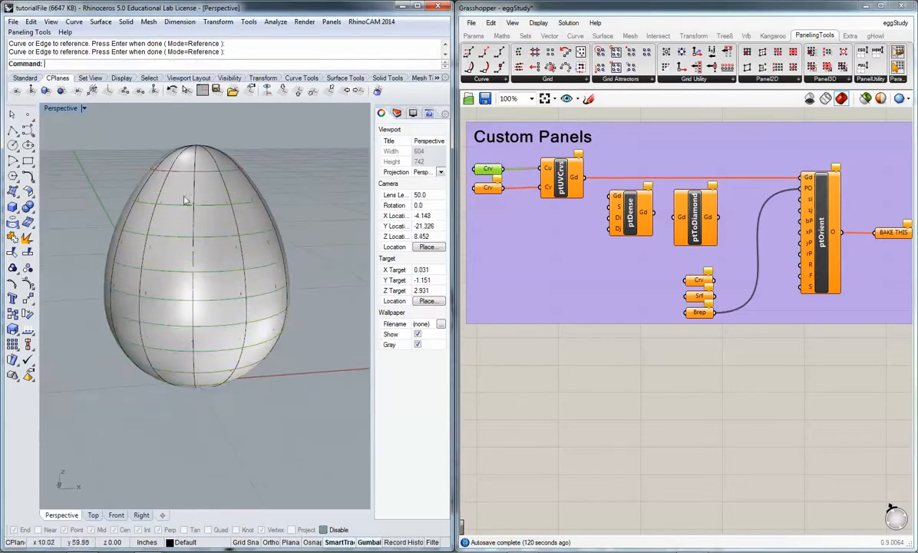
- Reference the egg's eleven vertical curves, counter-clockwise in order, as multiple curves in the Crv parameter feeding the Cv input
right_click(485, 188)
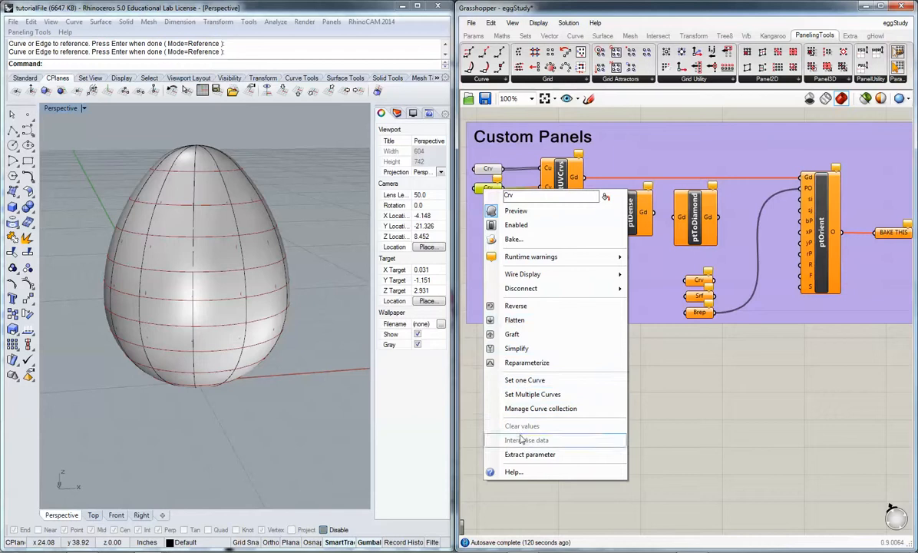
left_click(530, 393)
right_click_drag(278, 221, 196, 237)
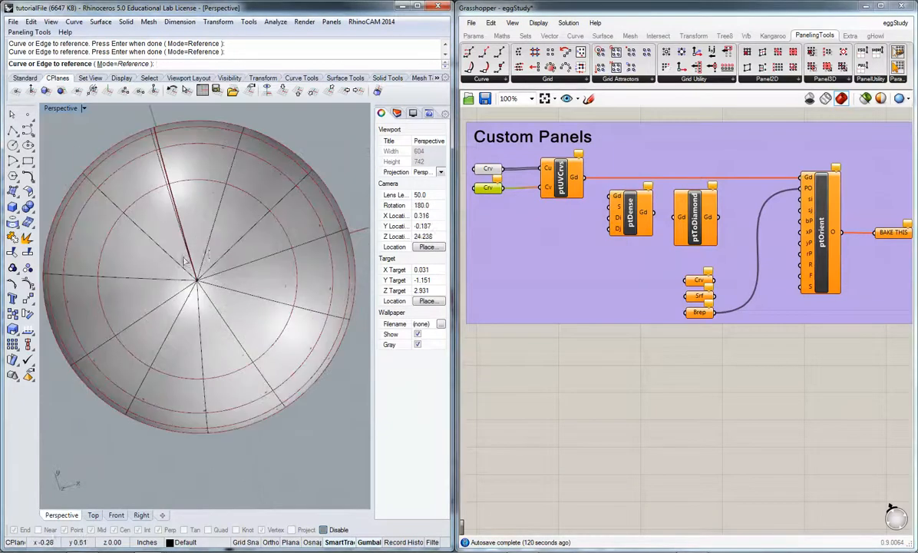
left_click(223, 185)
left_click(156, 148)
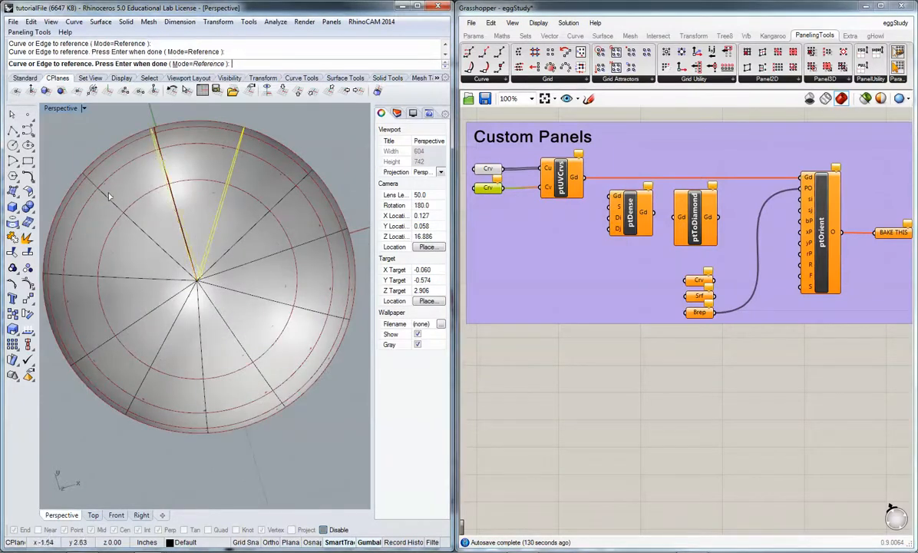
left_click(102, 185)
left_click(90, 280)
left_click(129, 324)
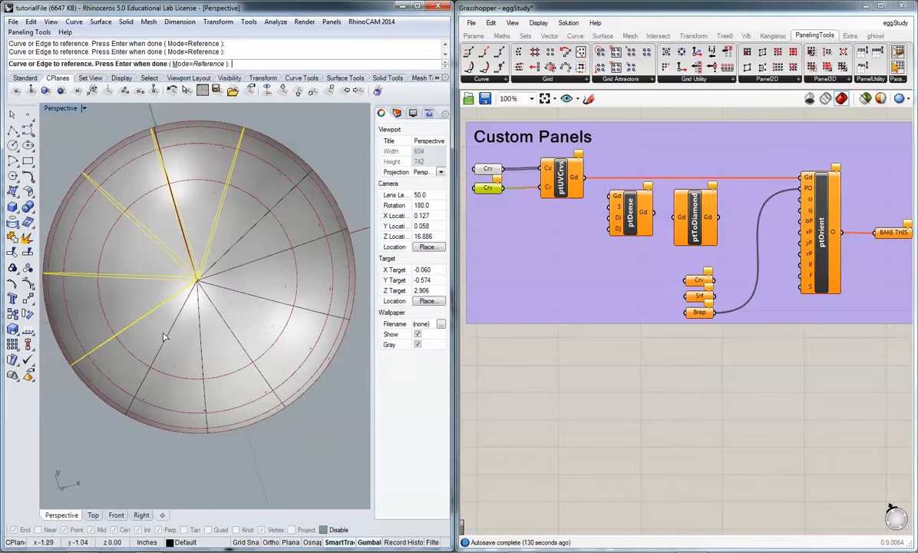
left_click(167, 313)
left_click(191, 308)
left_click(214, 307)
left_click(233, 286)
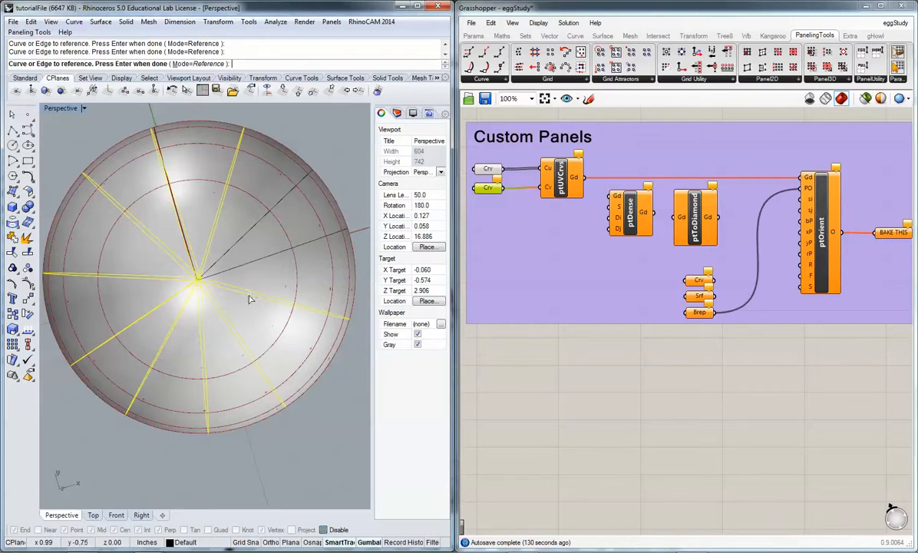
left_click(235, 268)
left_click(236, 248)
key("Return")
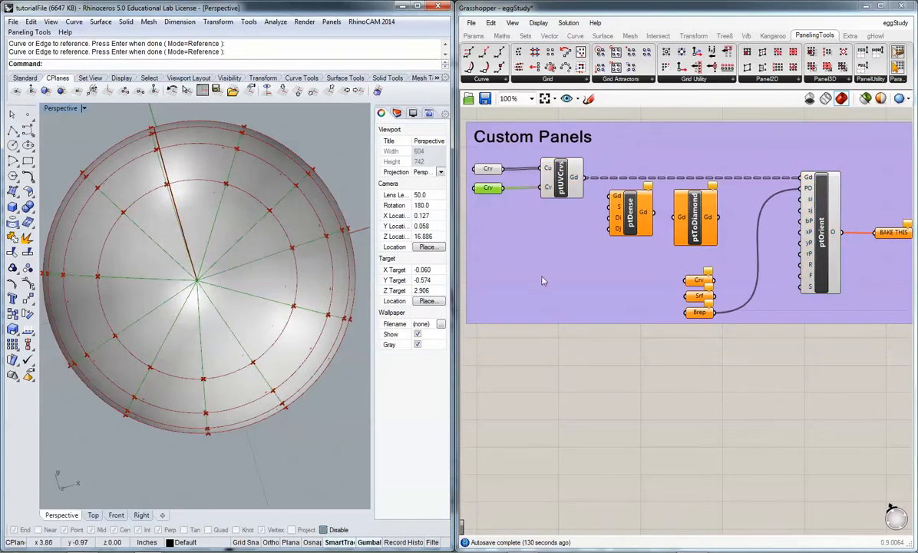
- Add a Morph 2D component and place it directly below ptOrient in the Custom Panels group
right_click_drag(284, 332, 215, 293)
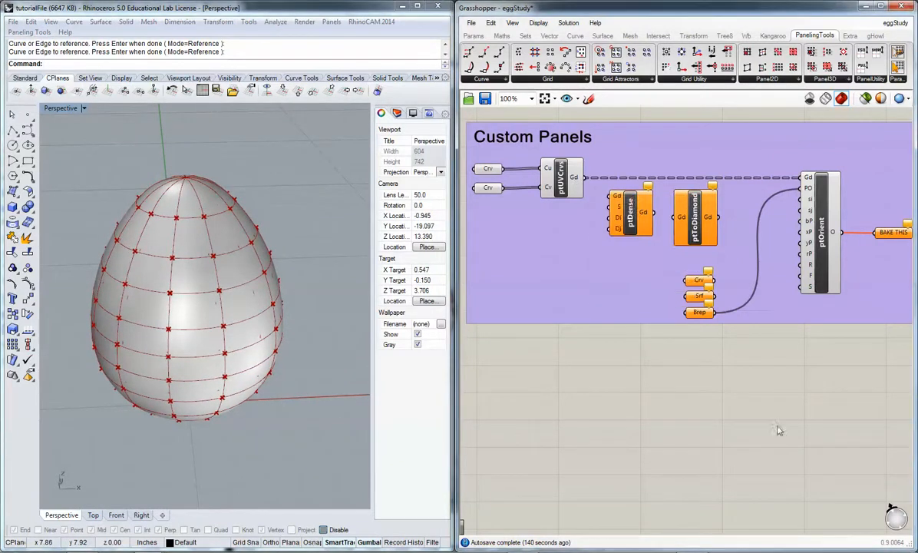
right_click_drag(717, 393, 658, 398)
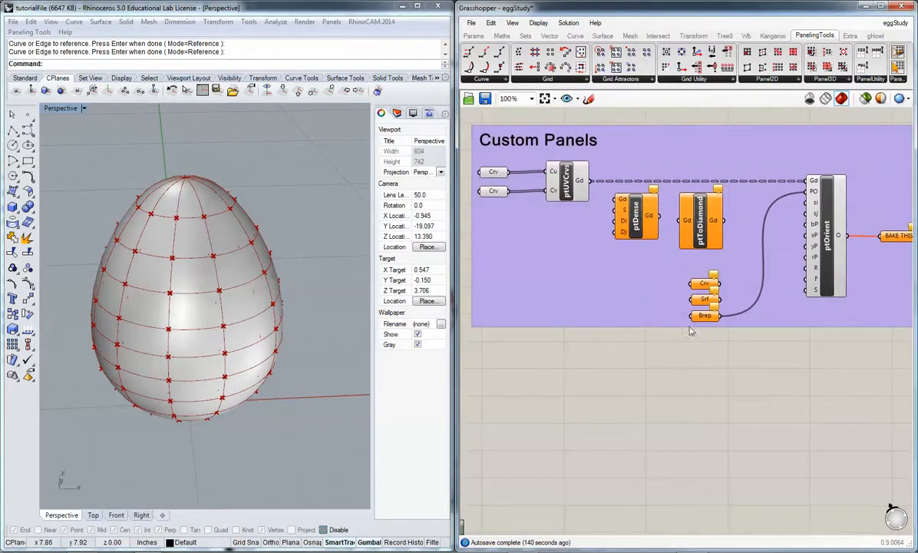
scroll(668, 384, "down", 4)
scroll(710, 307, "up", 4)
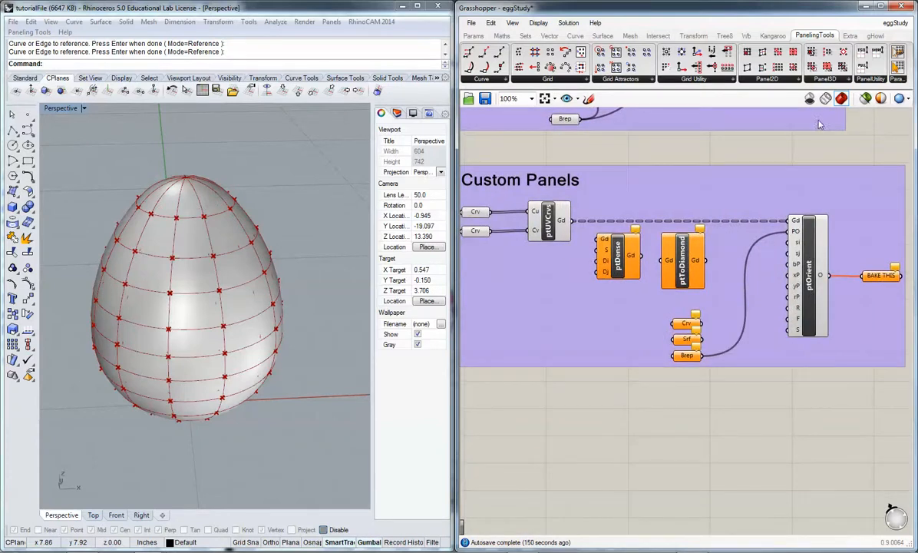
left_click(832, 80)
left_click(778, 82)
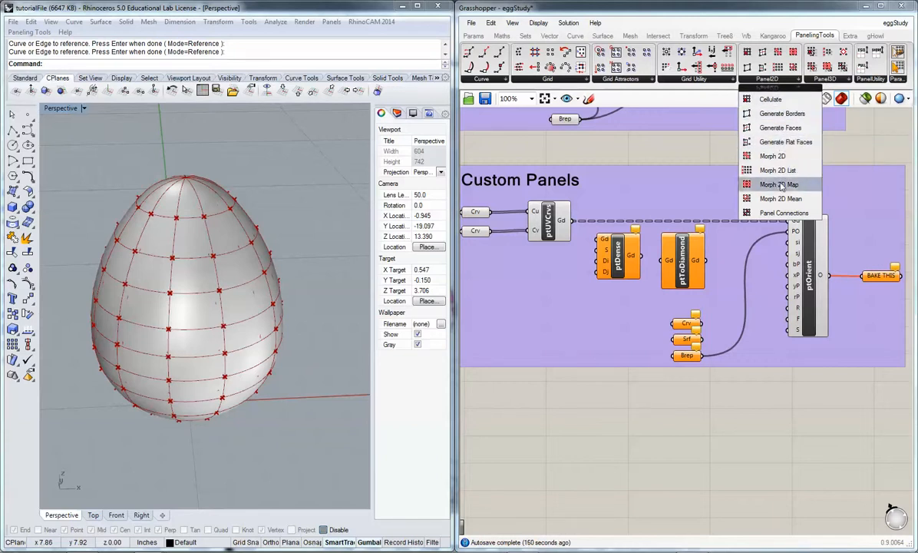
left_click_drag(774, 160, 746, 446)
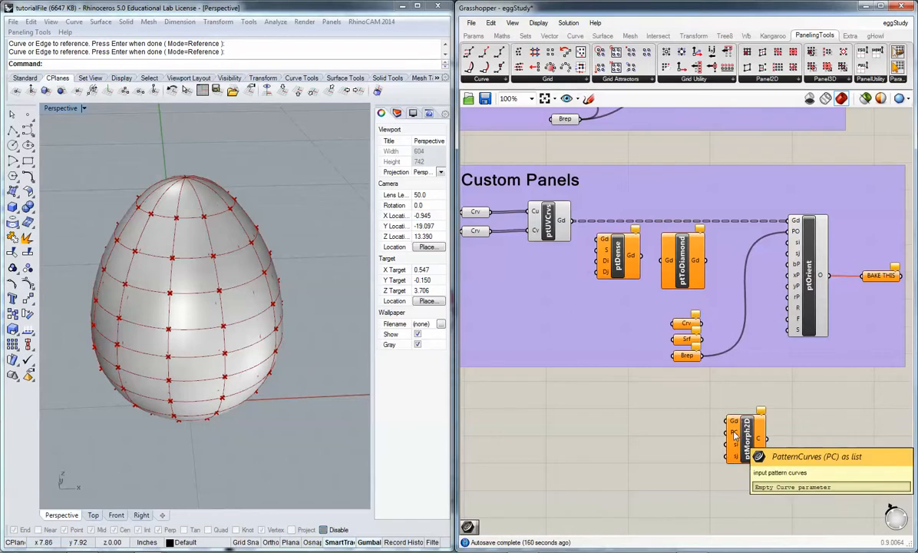
left_click_drag(743, 439, 808, 376)
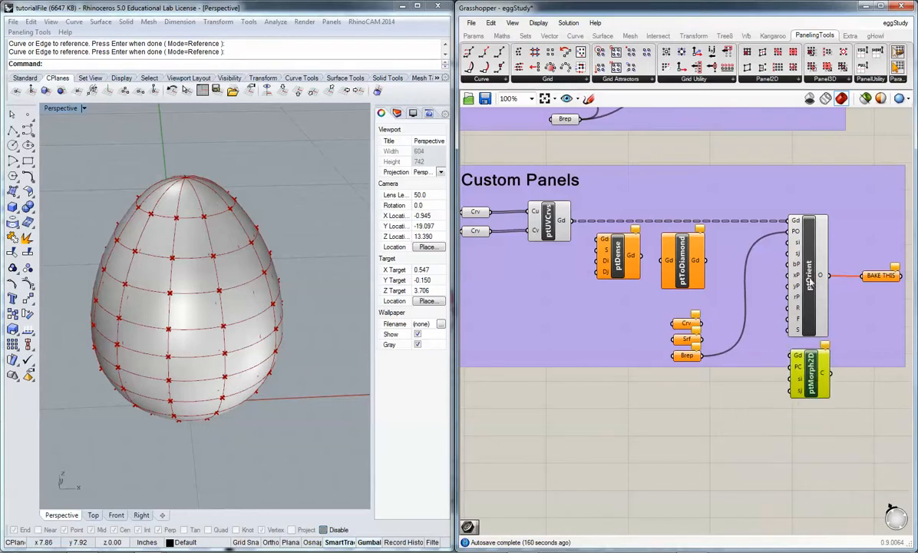
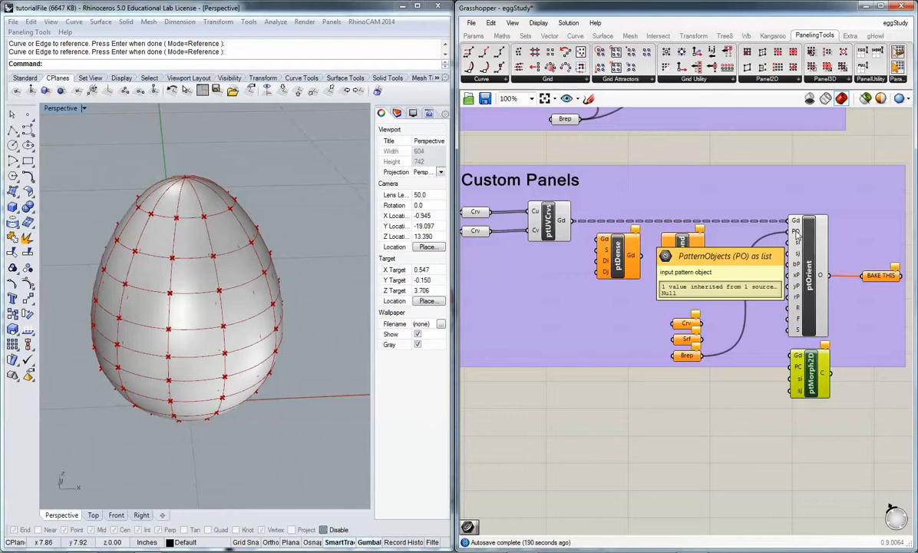
- Check the Morph 2D component's pattern curves input and delete the component
left_click(472, 37)
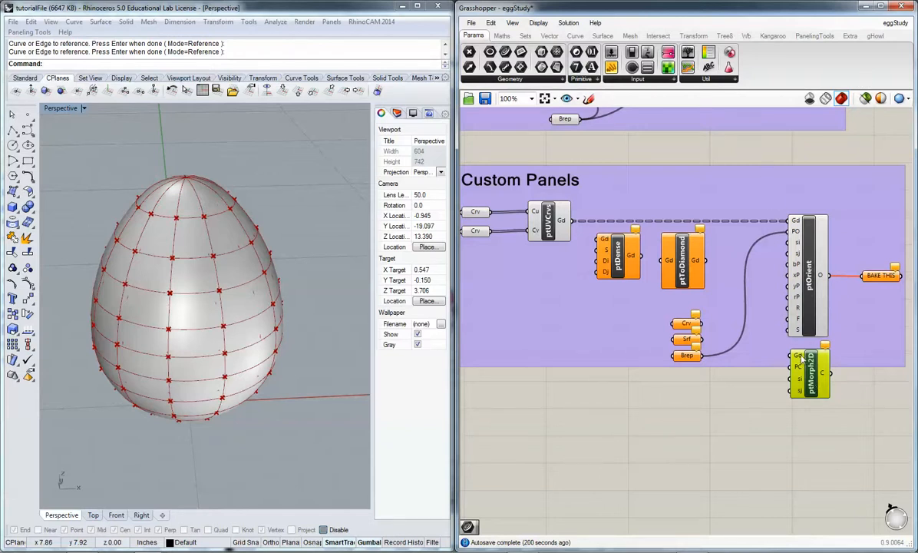
mouse_move(799, 368)
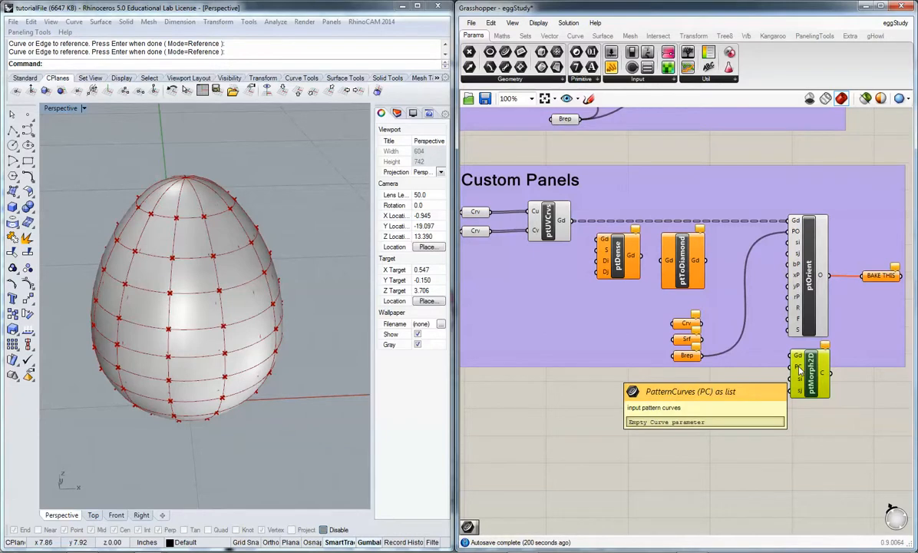
left_click_drag(811, 373, 813, 377)
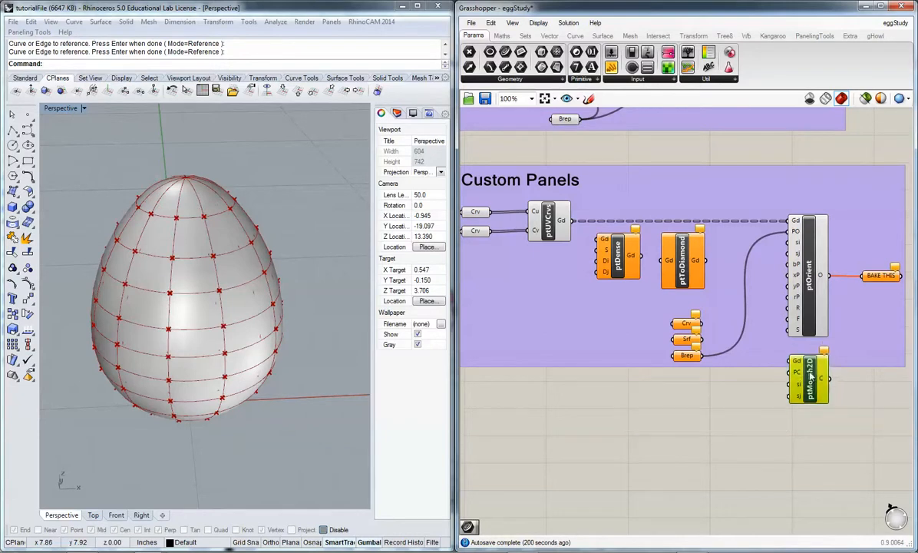
key("Delete")
left_click(812, 291)
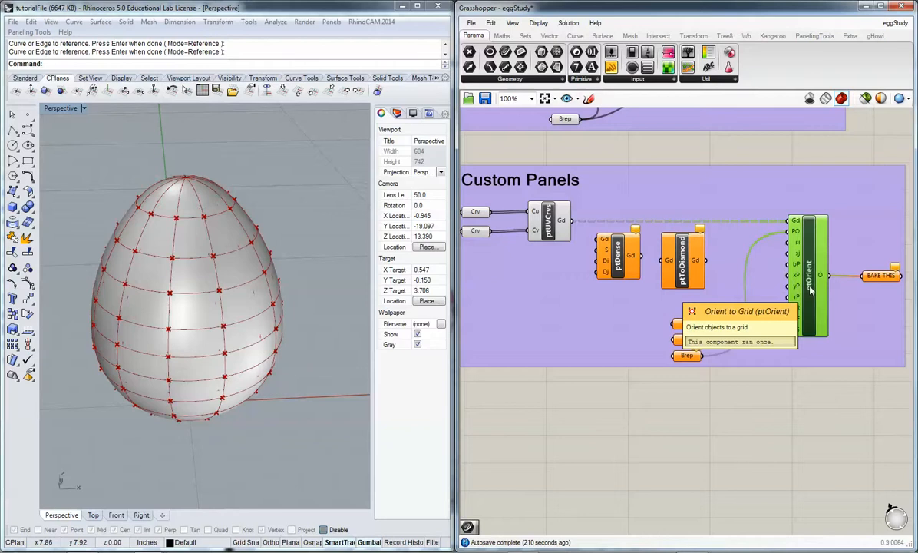
left_click(816, 35)
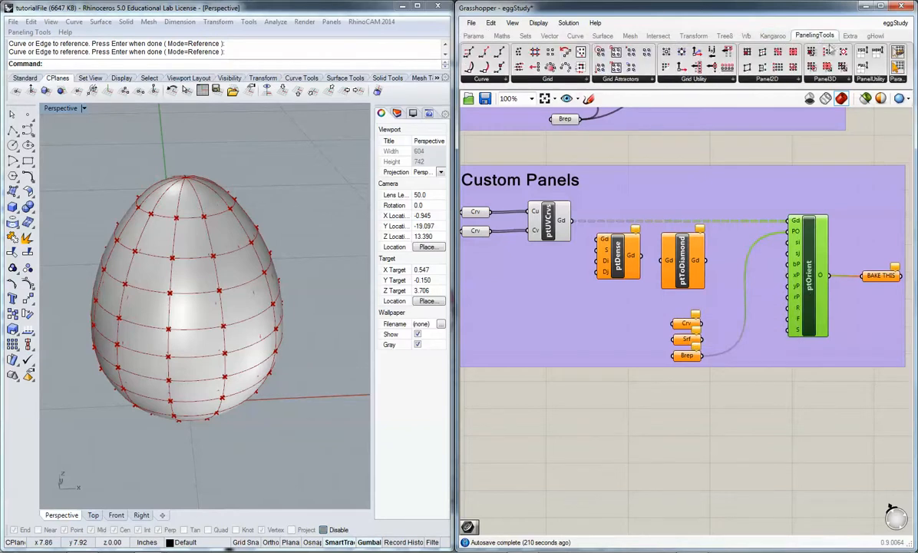
left_click(843, 80)
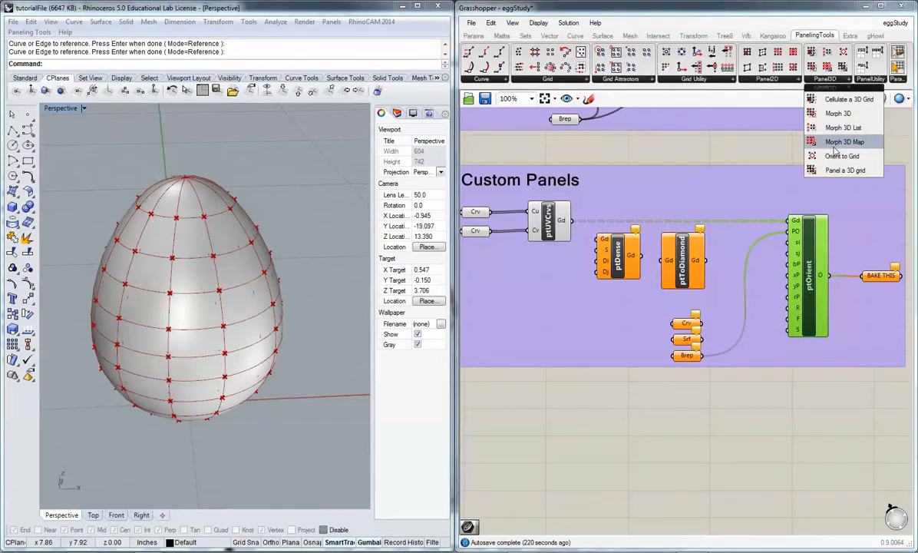
left_click(688, 383)
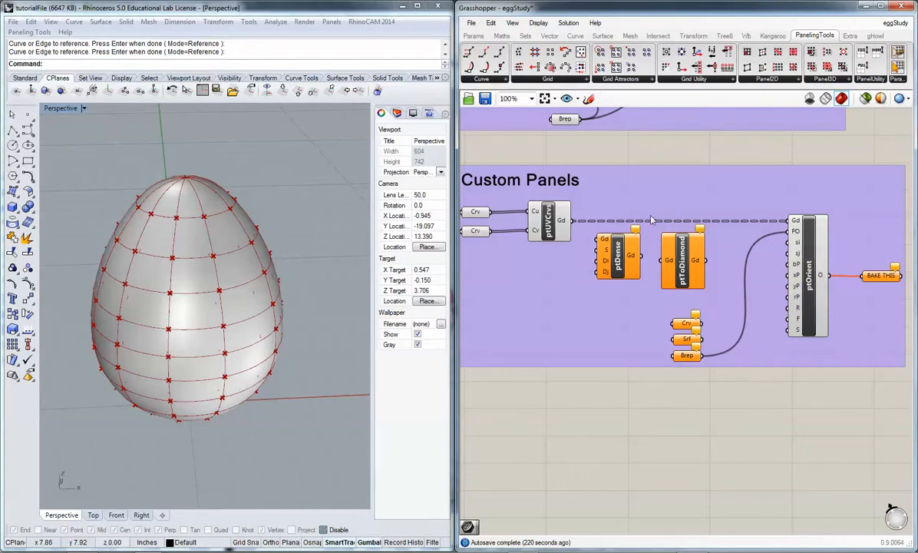
- Shift the unconnected ptDense and ptToDiamond components slightly closer to ptUVCrvs in the Custom Panels group
left_click_drag(614, 262, 609, 264)
left_click_drag(682, 263, 673, 275)
left_click(669, 390)
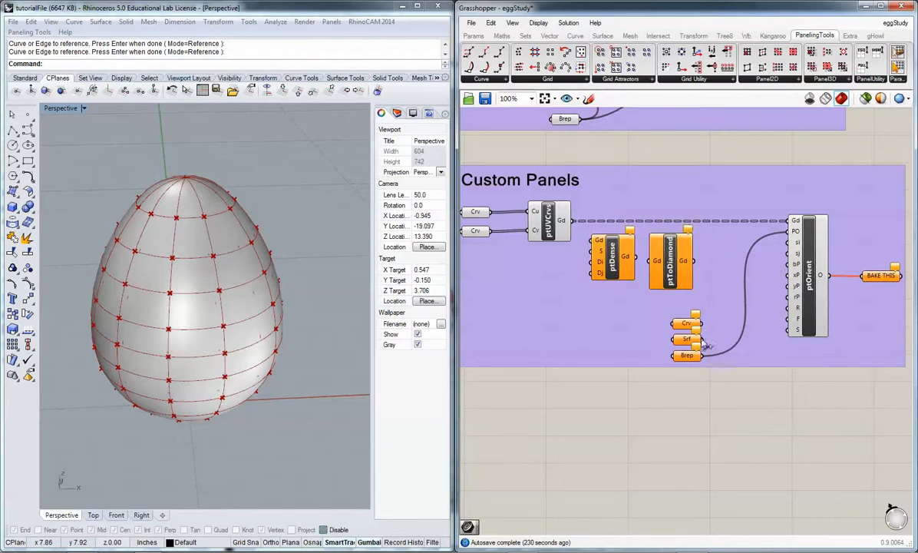
- Draw a circle on the ground plane in front of the egg to serve as the custom panel pattern
left_click_drag(675, 323, 673, 317)
right_click_drag(275, 436, 310, 372)
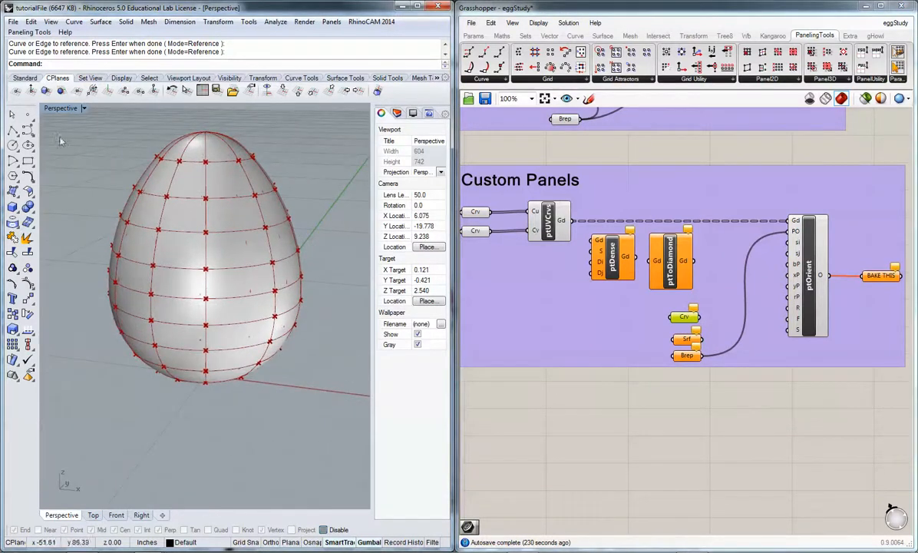
left_click(13, 144)
left_click(241, 432)
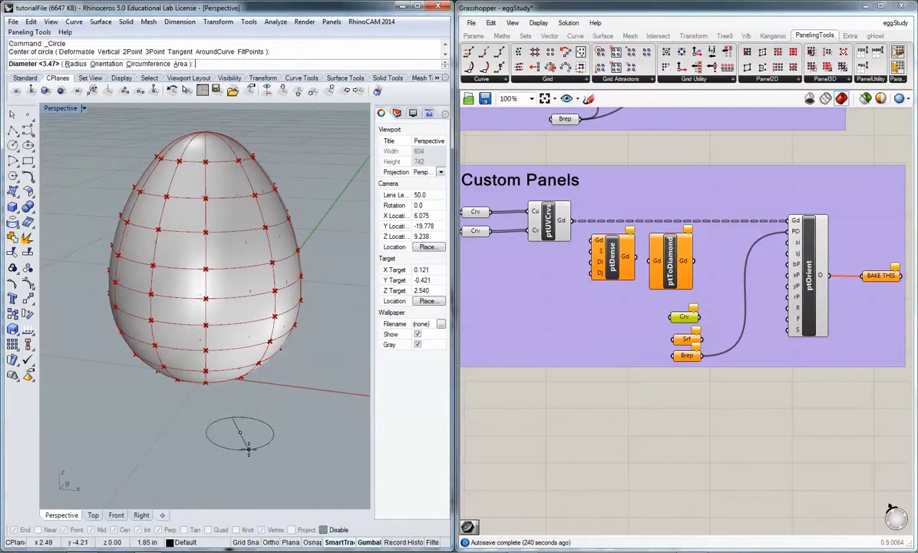
left_click(247, 448)
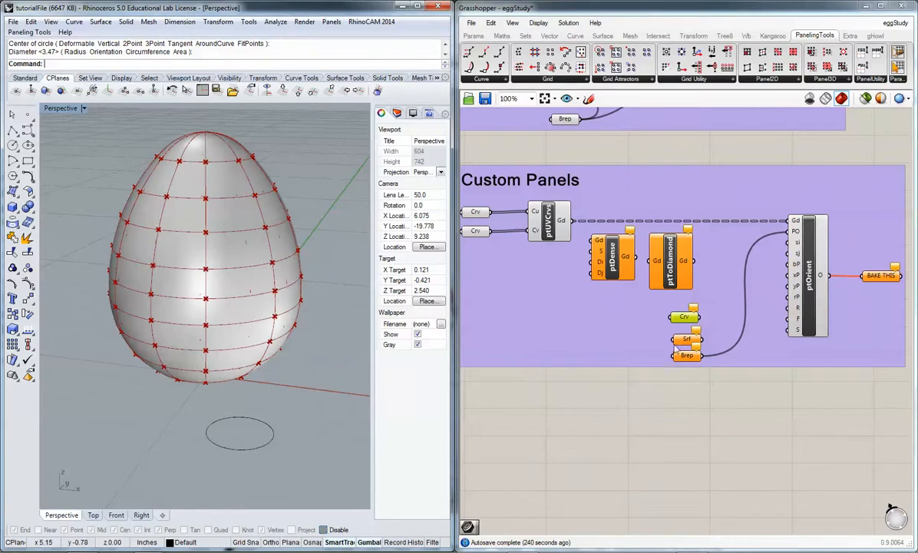
- Reference the circle as the single curve in the loose Crv parameter and connect it to ptOrient's PO input
right_click(684, 316)
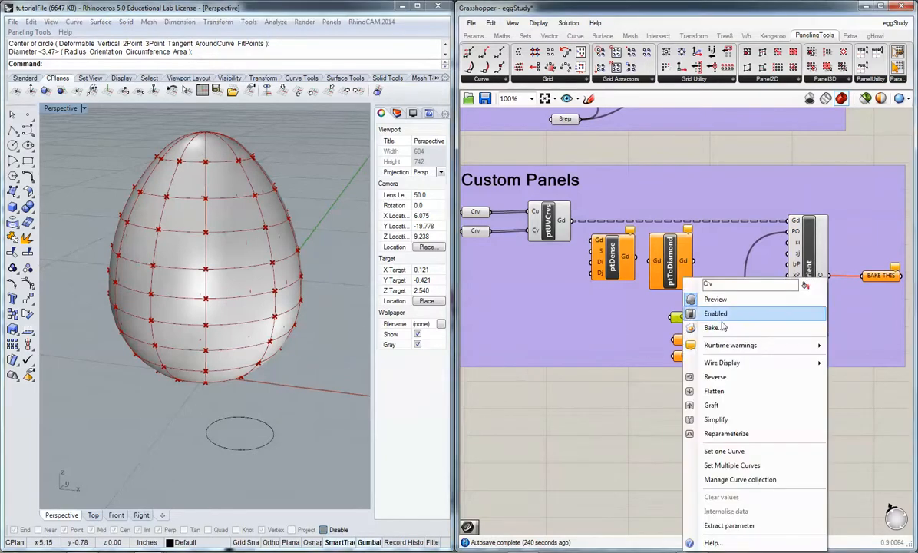
left_click(724, 451)
left_click(272, 447)
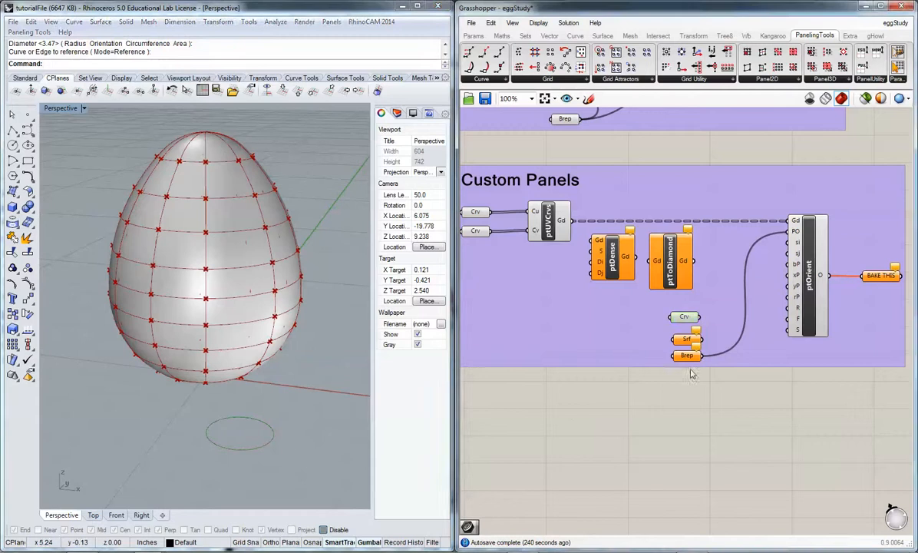
left_click_drag(698, 317, 795, 231)
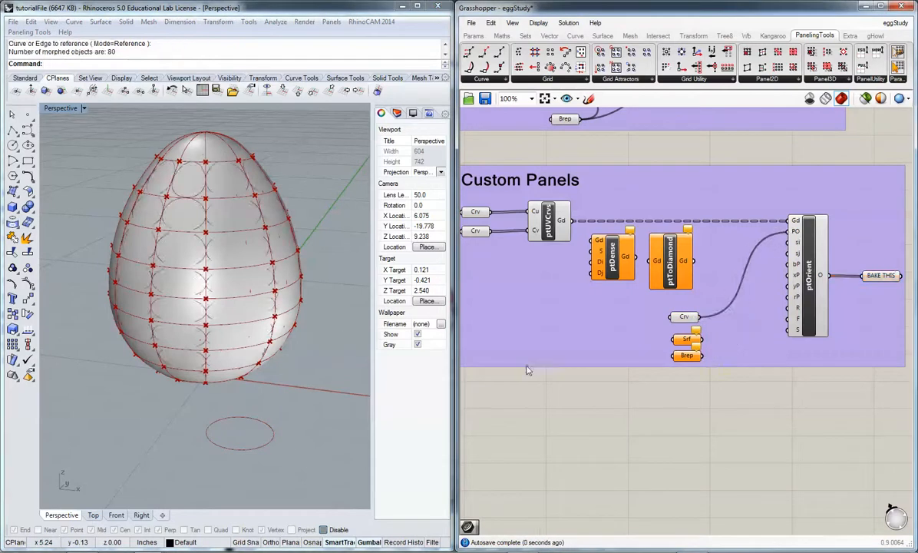
- Hide the egg surface in Rhino
left_click(878, 277)
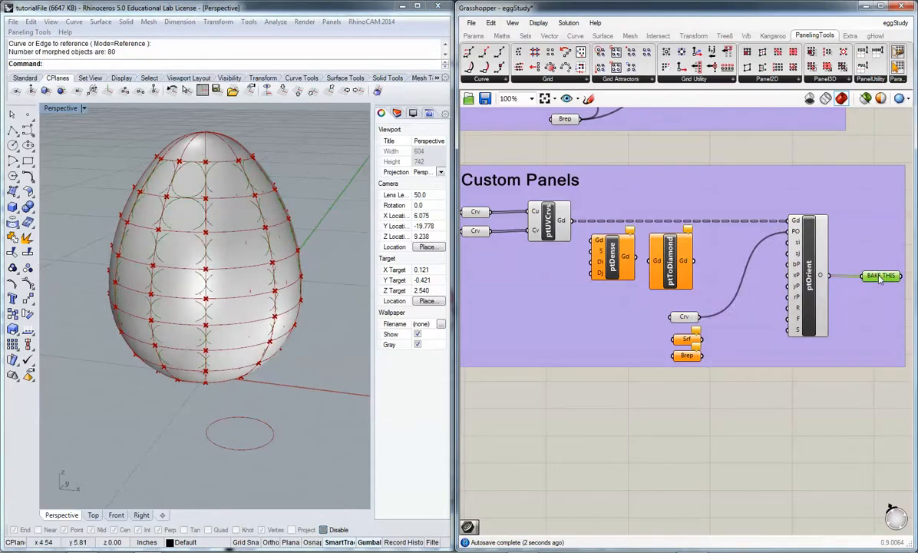
left_click(219, 152)
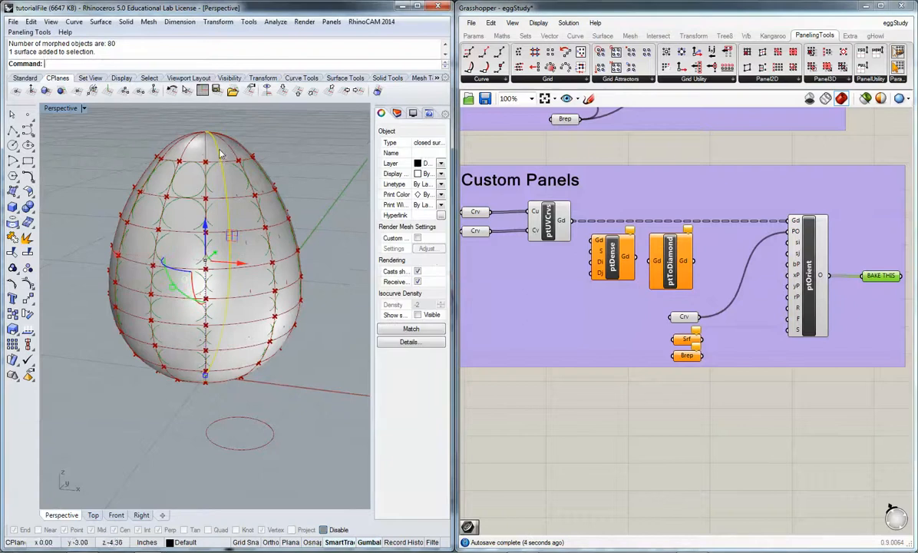
type("hide")
key("Return")
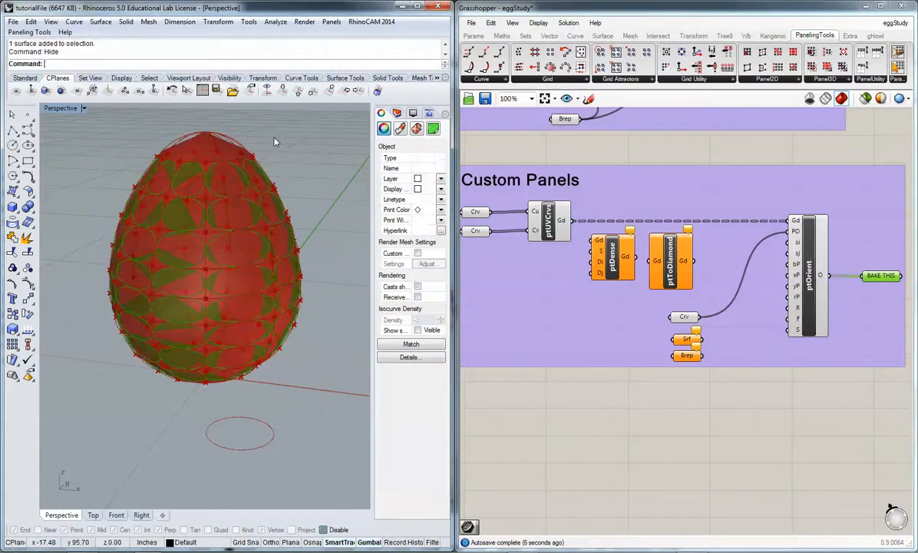
- Turn off the previews of ptUVCrvs and the two Crv parameters feeding it
left_click(548, 223)
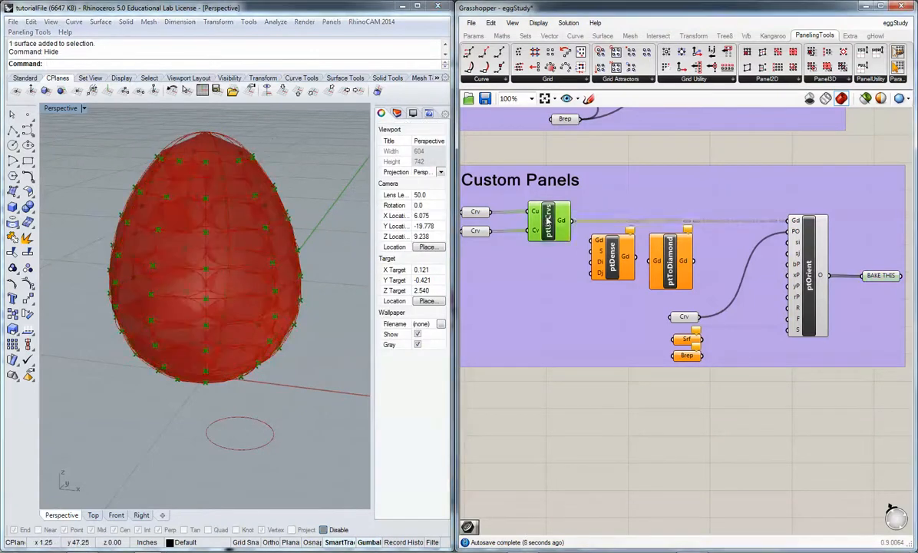
right_click(548, 217)
left_click(581, 246)
left_click(476, 211)
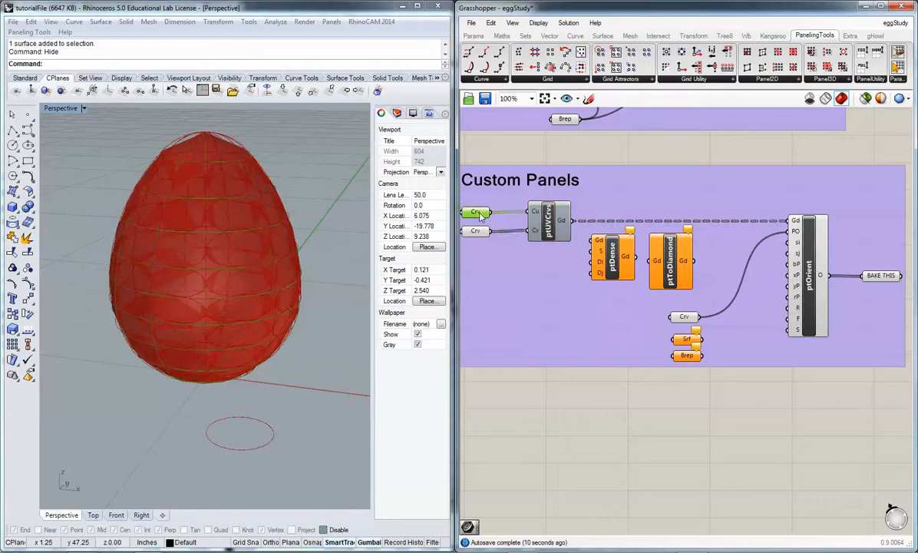
left_click(475, 231, "shift")
right_click(478, 233)
left_click(491, 262)
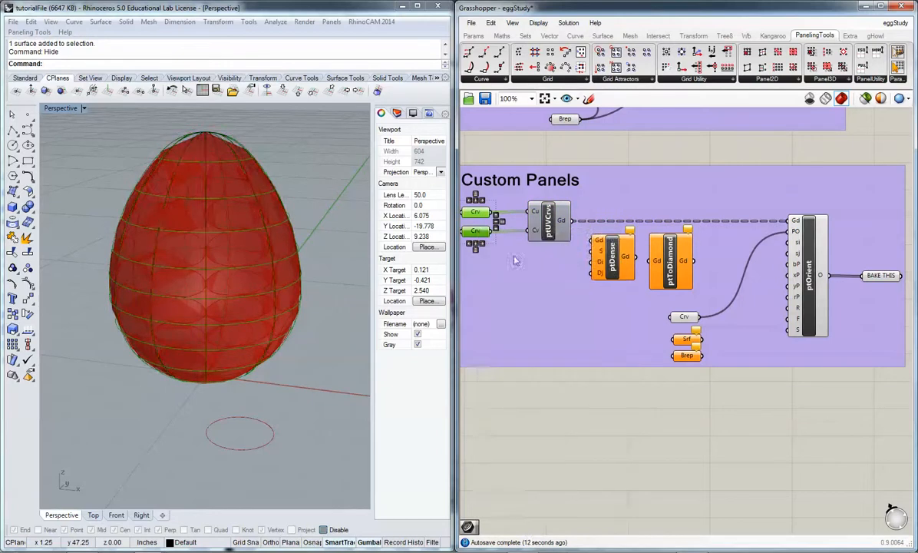
- Turn off the previews of ptOrient and the Crv parameter holding the circle
left_click(806, 244)
right_click(806, 245)
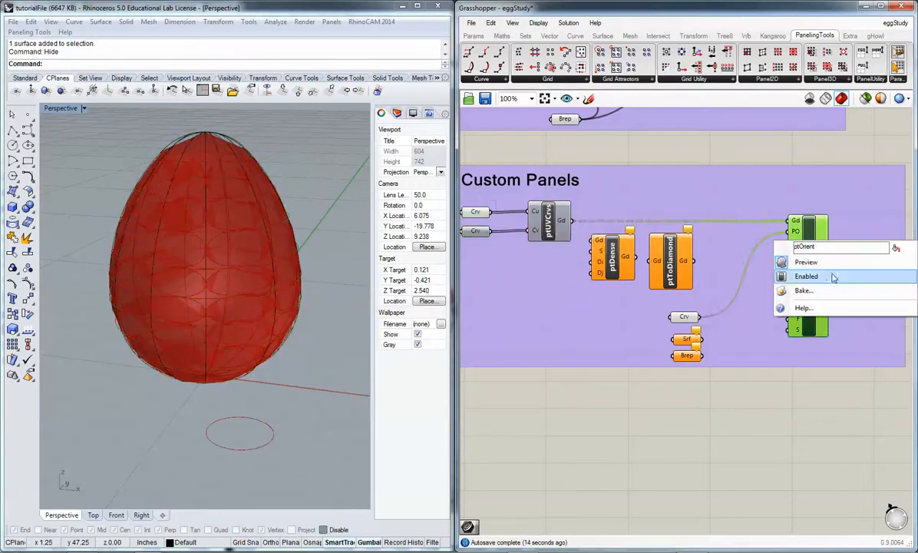
left_click(778, 256)
left_click(775, 440)
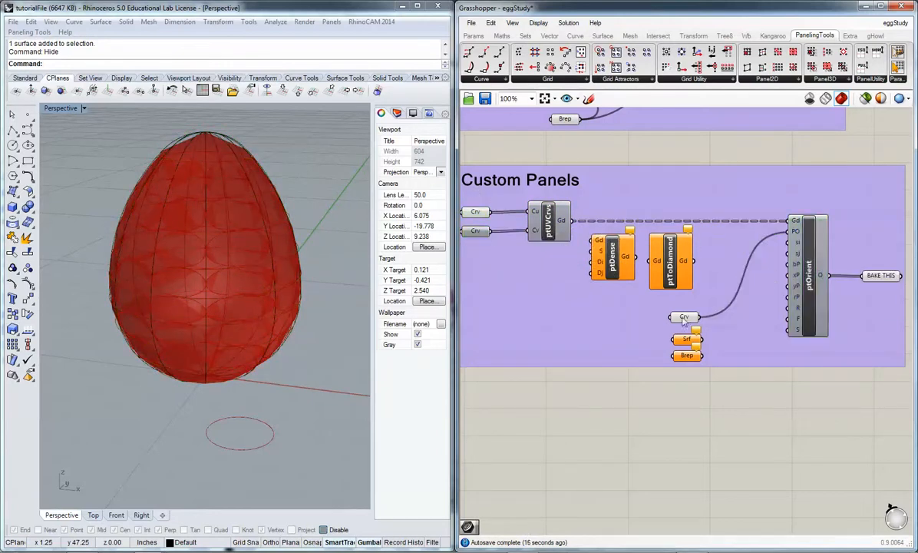
left_click(684, 319)
right_click(684, 319)
left_click(718, 305)
- Toggle the preview of the Crv parameter feeding the Cu input
left_click(466, 214)
right_click(465, 218)
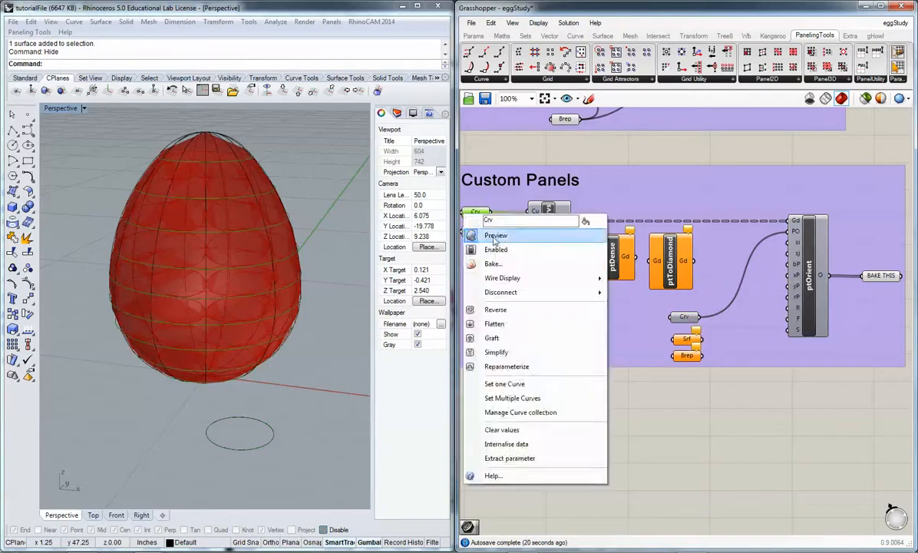
left_click(491, 234)
- Bake the circular panels from the BAKE THIS parameter as a group
left_click(877, 278)
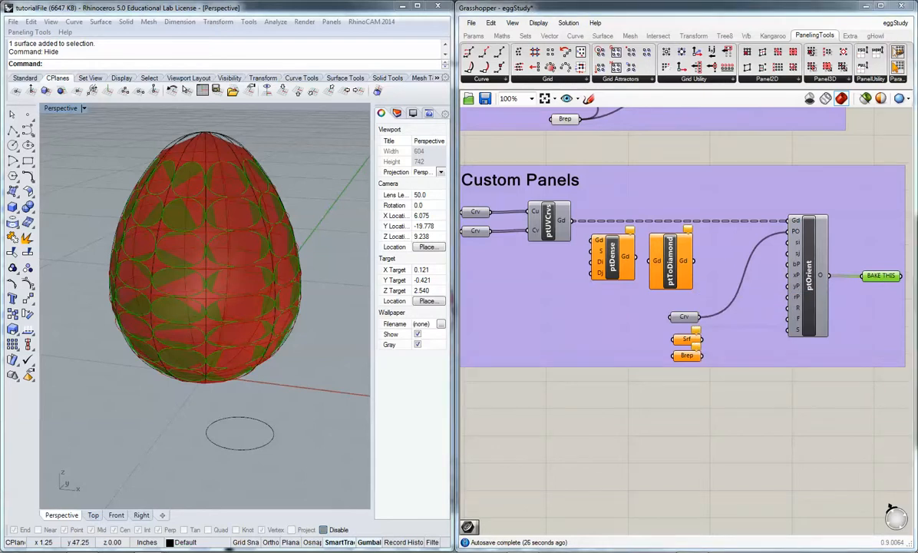
right_click_drag(250, 347, 210, 358)
scroll(251, 364, "down", 4)
- Select the baked group of circular panels and move it along the X axis away from the egg
left_click(199, 317)
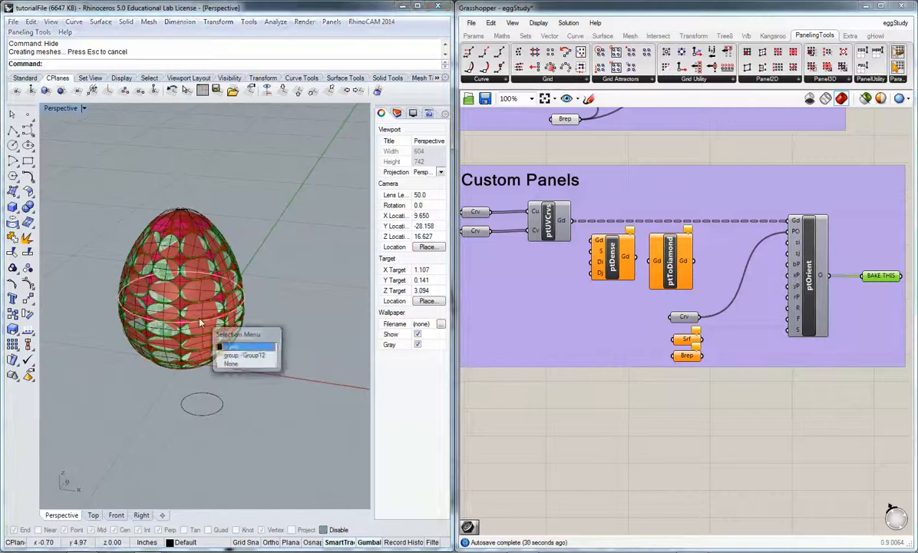
left_click(251, 357)
right_click_drag(274, 304, 211, 290, "shift")
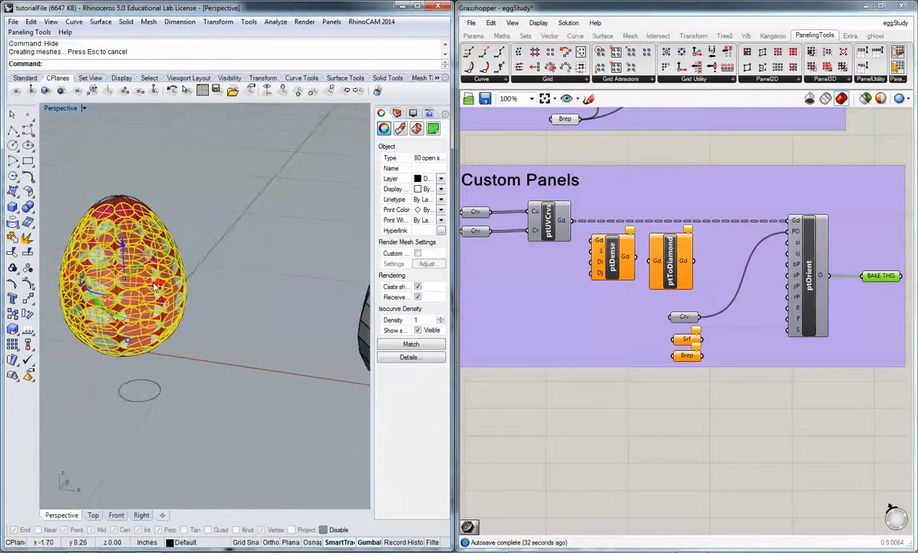
left_click_drag(159, 284, 291, 302)
left_click(245, 402)
- Examine the baked circular panels from close up and from several angles, including the gaps between them
right_click_drag(246, 401, 248, 351)
right_click_drag(160, 373, 150, 393)
scroll(150, 392, "up", 6)
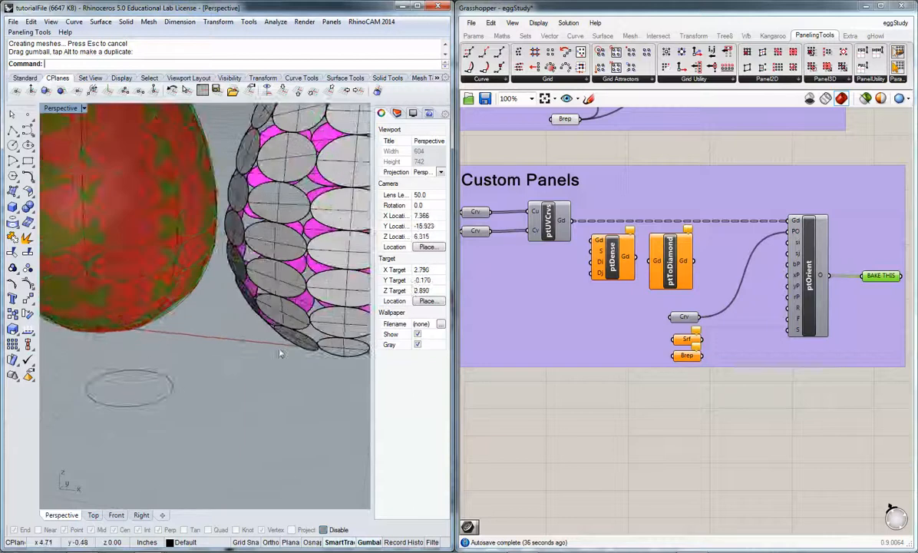
right_click_drag(281, 353, 197, 388, "shift")
scroll(190, 389, "down", 2)
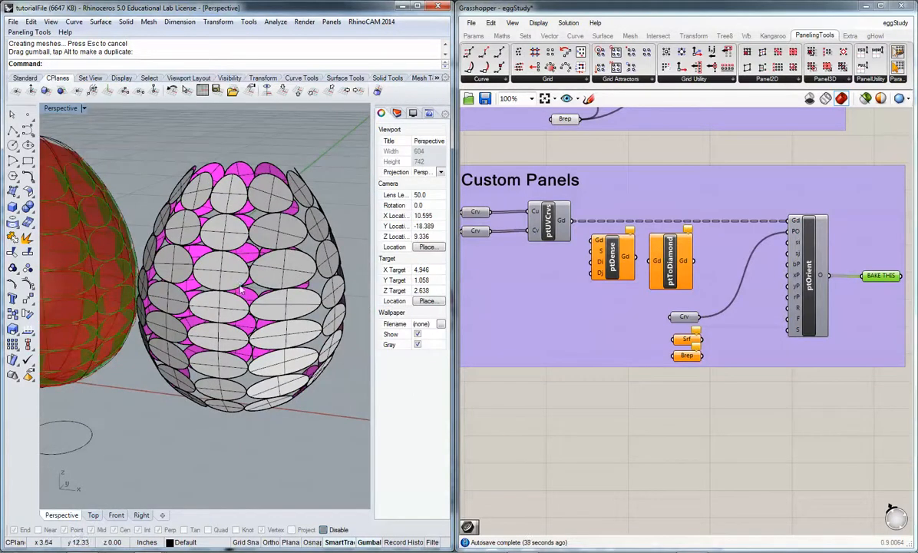
right_click_drag(236, 240, 284, 272)
scroll(238, 233, "down", 2)
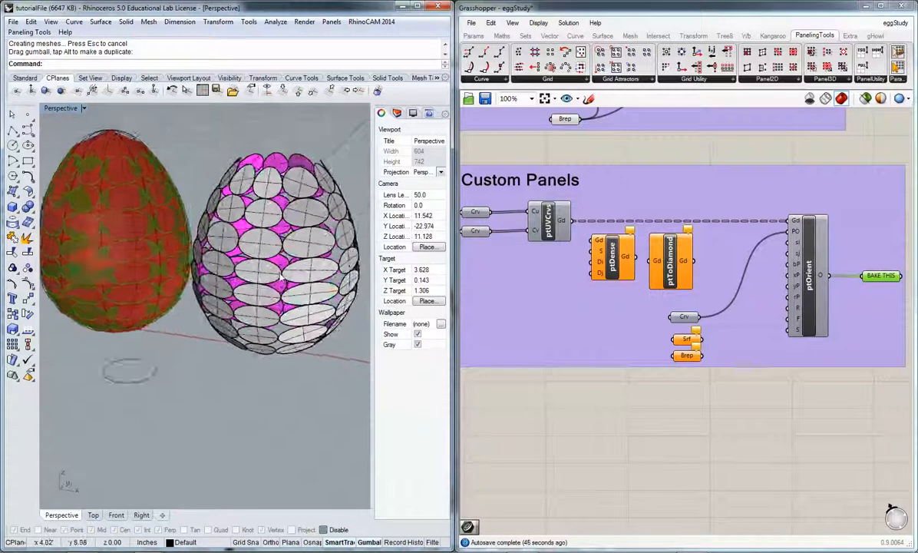
- Move the baked circular panels along the X axis to the opposite side of the egg
scroll(285, 272, "down", 4)
left_click(314, 285)
left_click_drag(313, 264, 117, 246)
right_click_drag(141, 293, 228, 333, "shift")
left_click(218, 322)
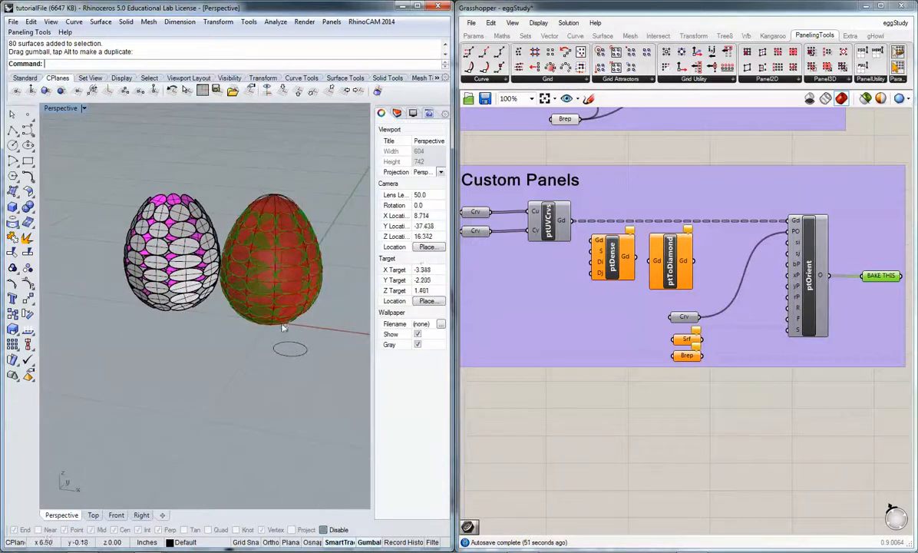
- Draw a corner-to-corner plane surface around the circle and shift it so the circle sits at its centre
scroll(307, 330, "up", 2)
right_click_drag(344, 334, 297, 334, "shift")
left_click(687, 383)
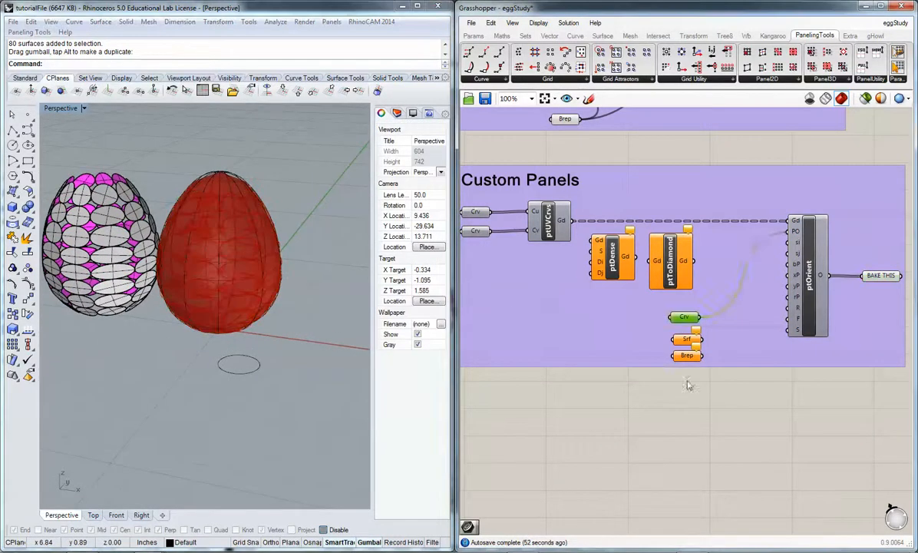
left_click(101, 22)
mouse_move(165, 35)
left_click(244, 34)
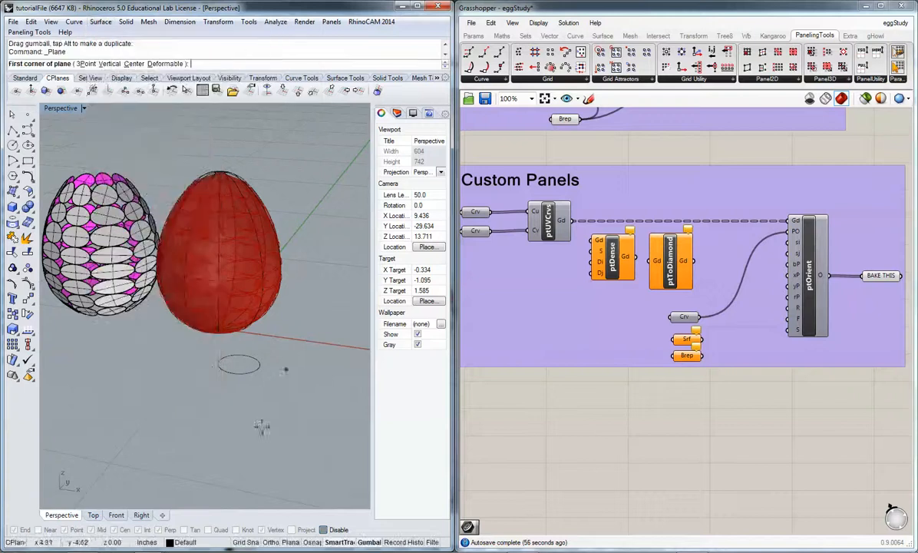
scroll(220, 400, "up", 3)
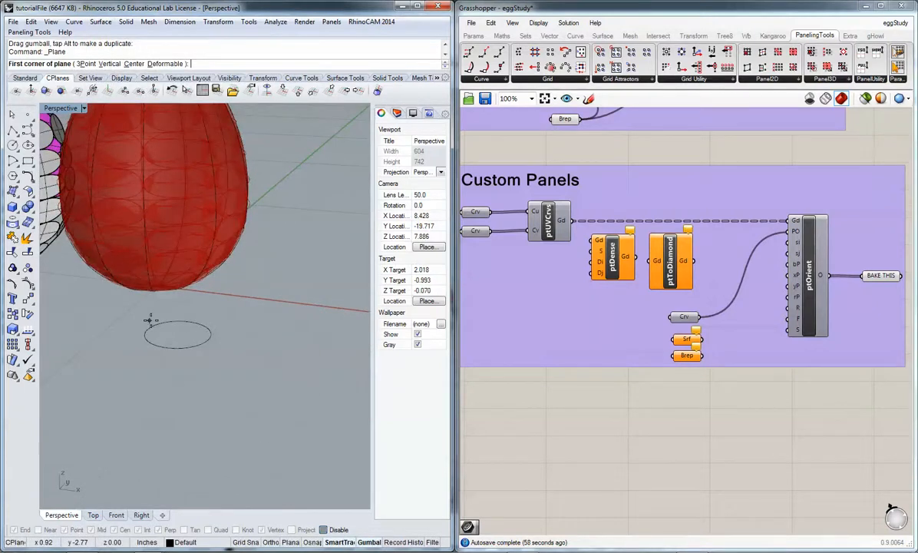
right_click_drag(148, 320, 168, 415)
left_click(158, 334)
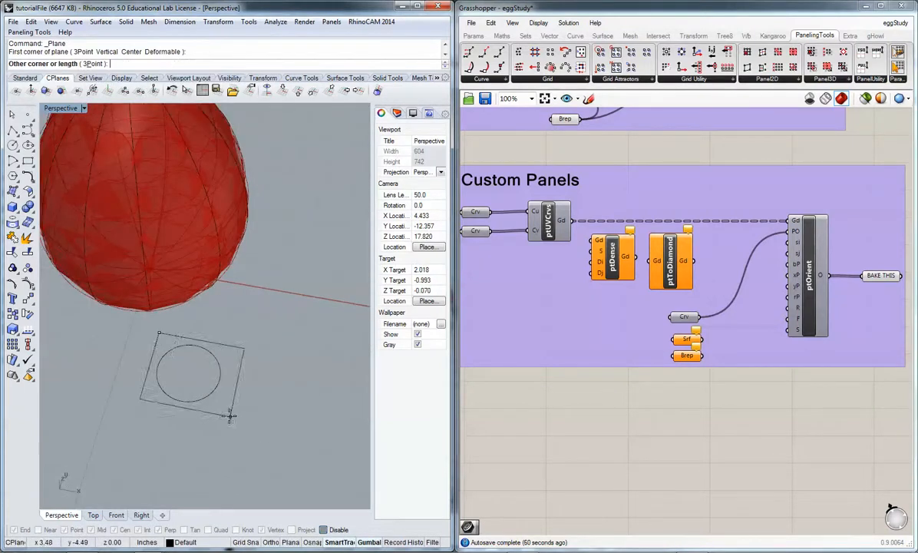
left_click(248, 444)
left_click_drag(233, 441, 220, 426)
left_click(182, 485)
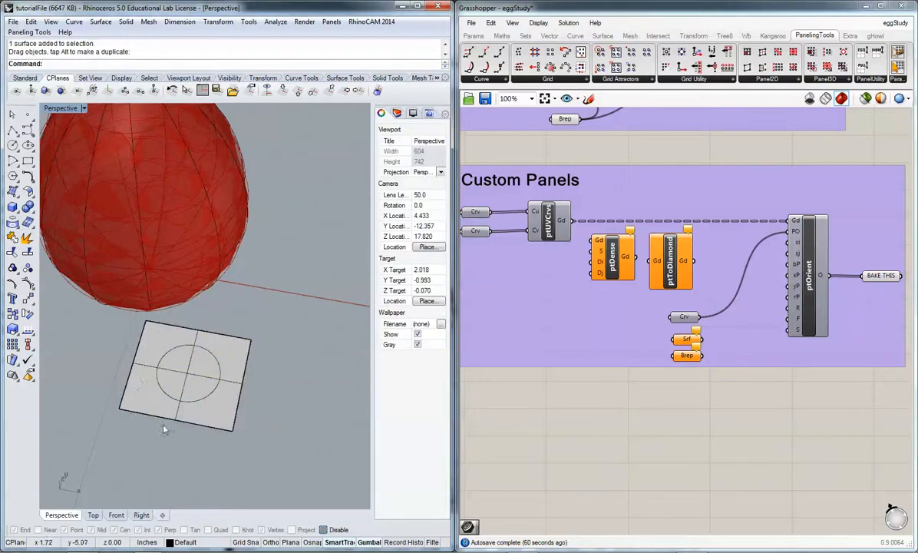
- Trim a circular hole out of the plane surface using the circle as the cutting object
right_click_drag(164, 430, 219, 399)
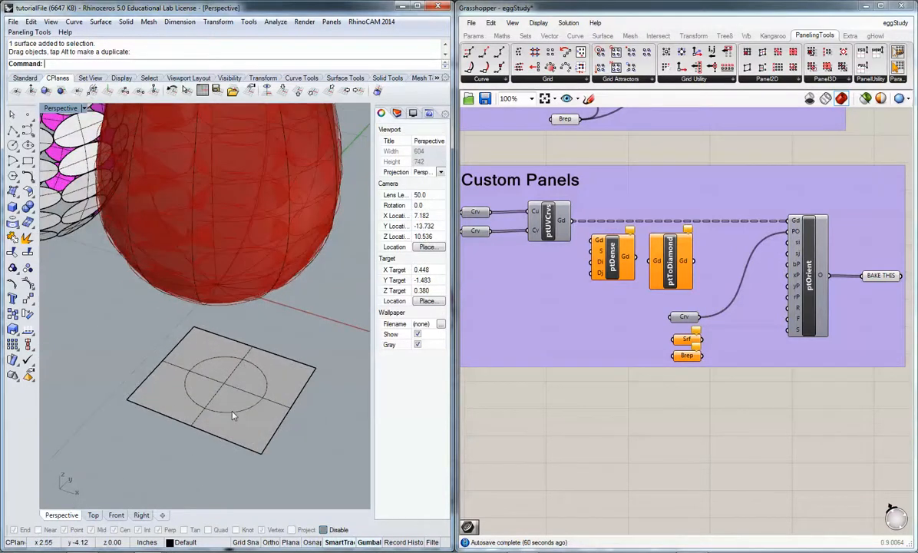
type("trim")
key("Return")
left_click(188, 401)
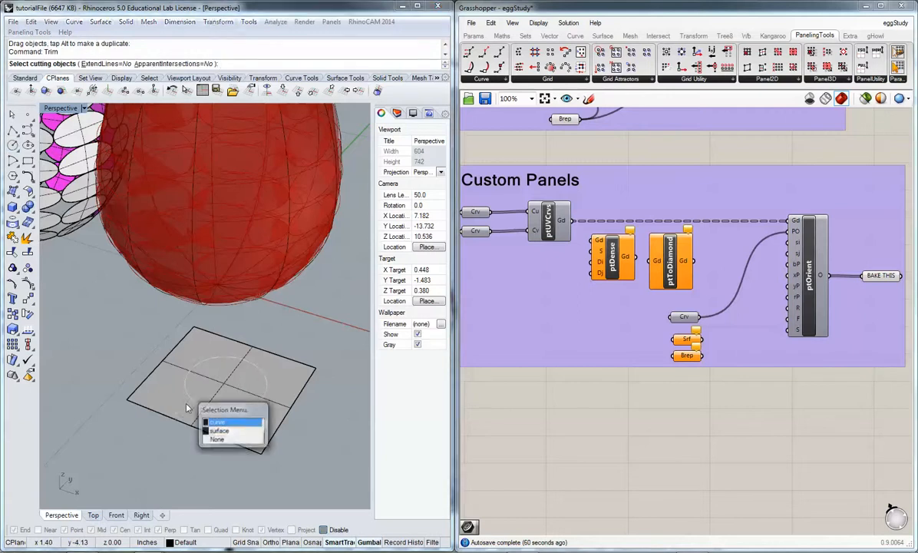
left_click(189, 405)
left_click(206, 387)
key("Return")
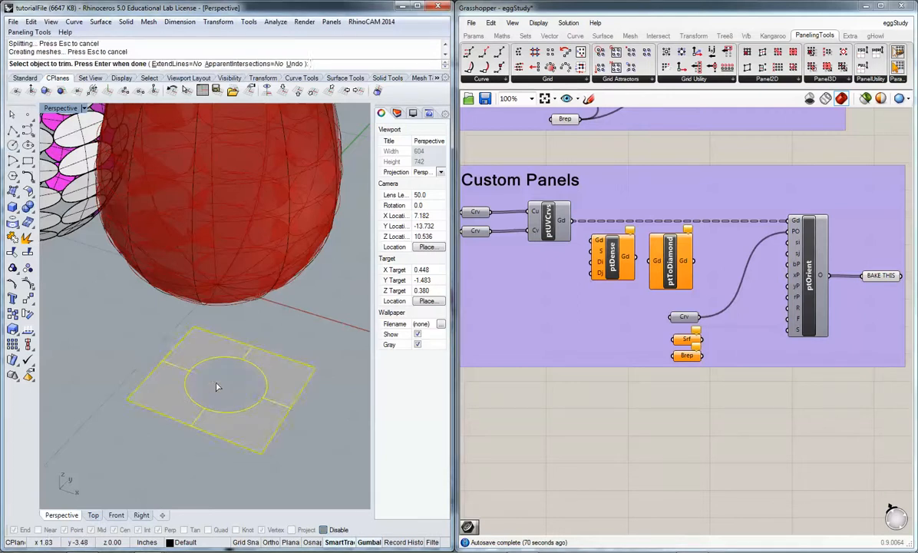
left_click(217, 387)
key("Return")
right_click_drag(182, 414, 272, 296)
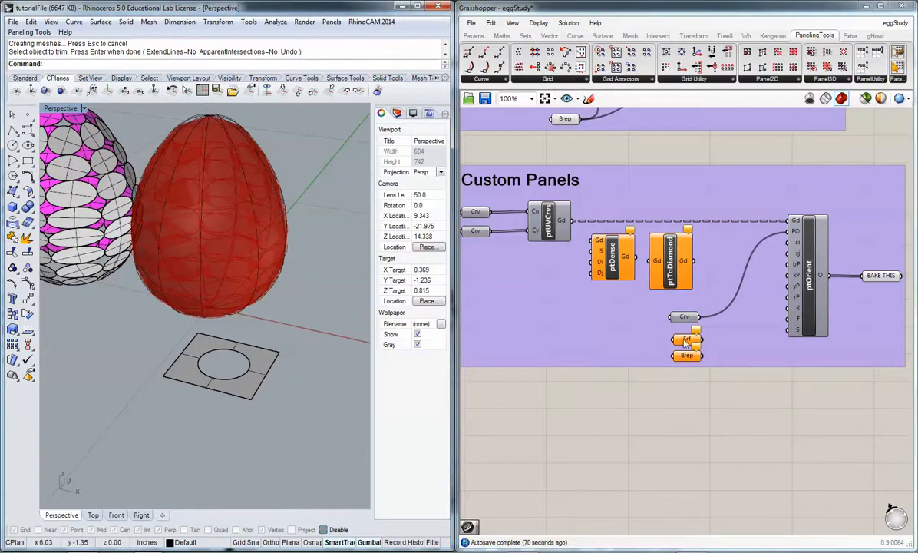
- Reference the plane with the circular hole as the single surface in the Srf parameter
mouse_move(689, 344)
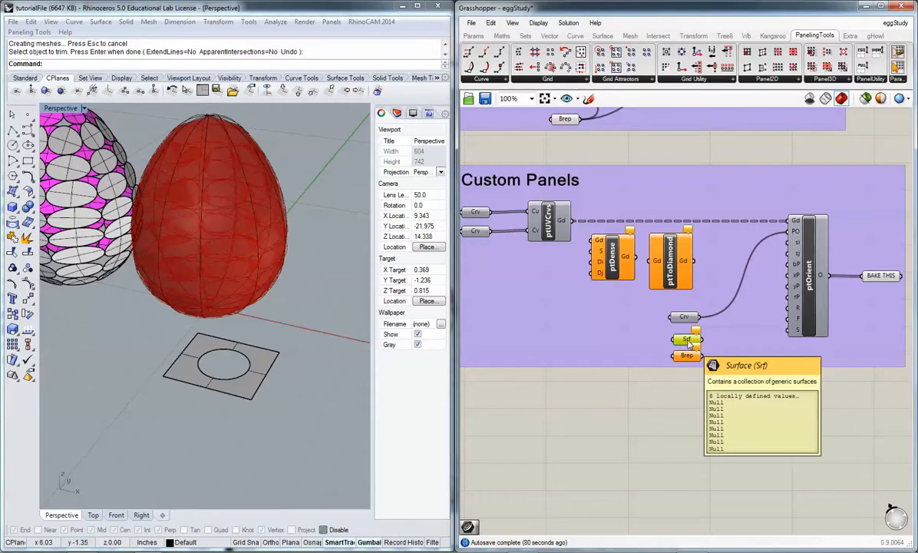
right_click(690, 344)
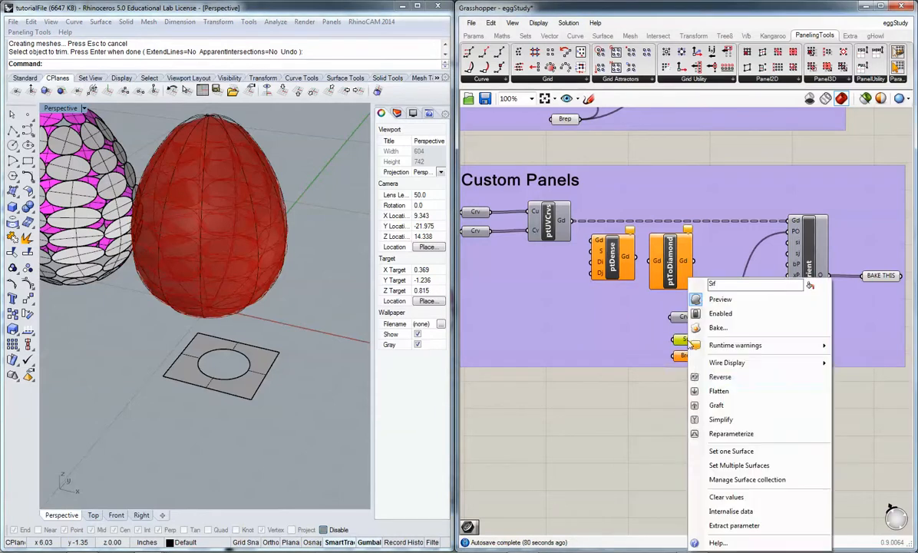
left_click(730, 451)
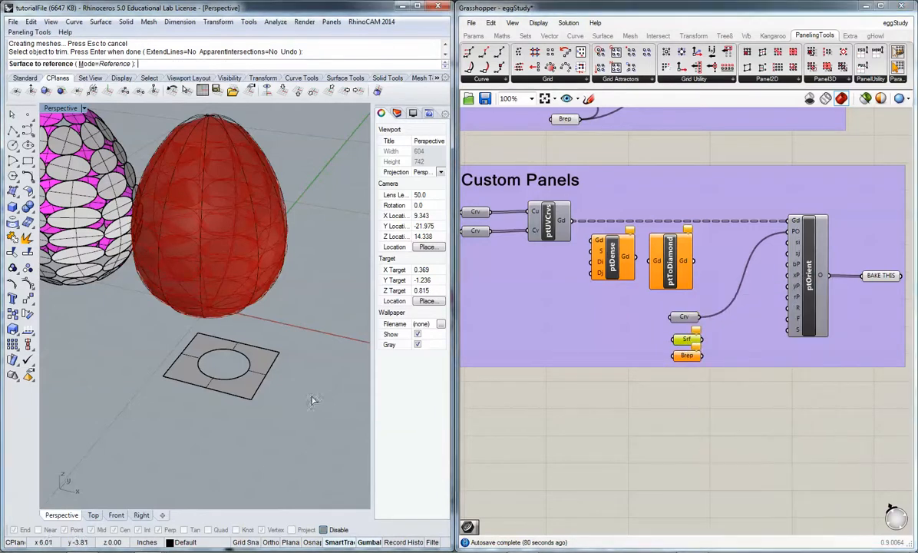
left_click(246, 380)
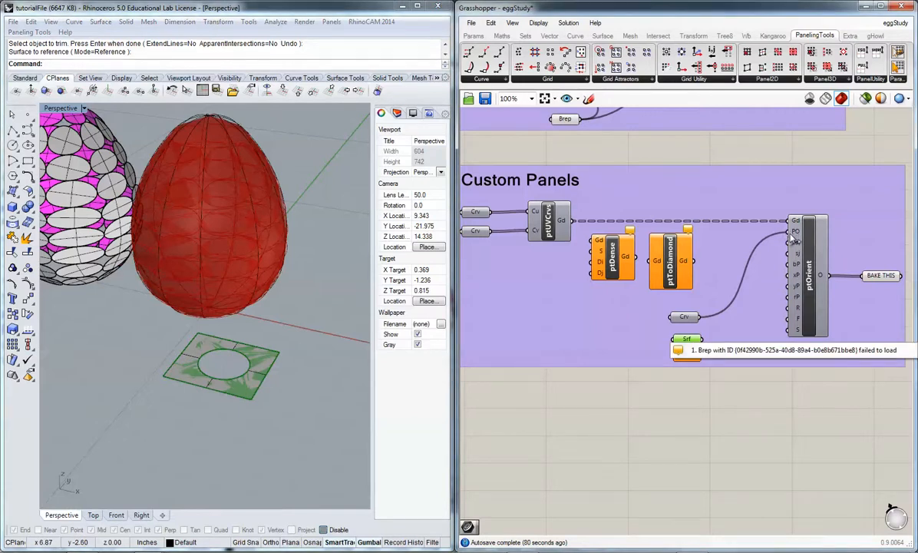
- Feed the Srf parameter into the PO input of ptOrient and bake the oriented panels
left_click(700, 339)
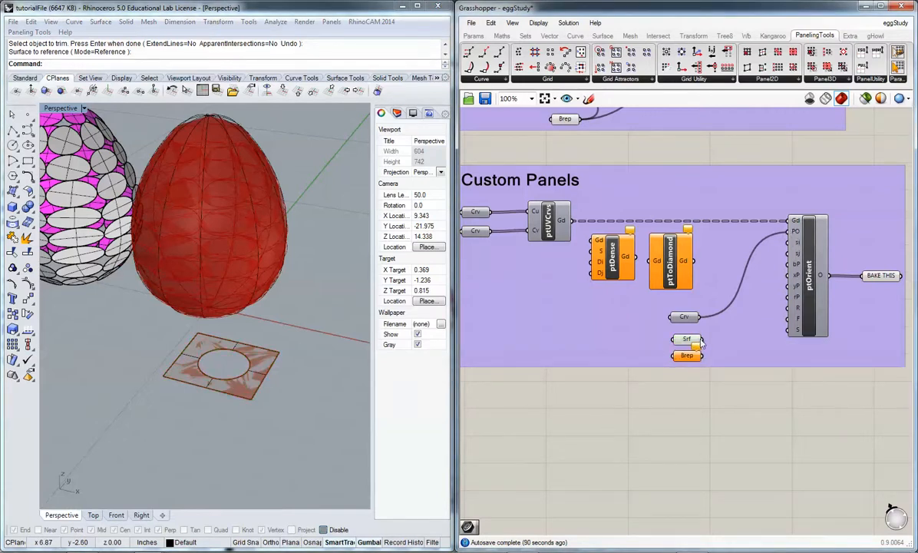
left_click_drag(702, 338, 788, 232)
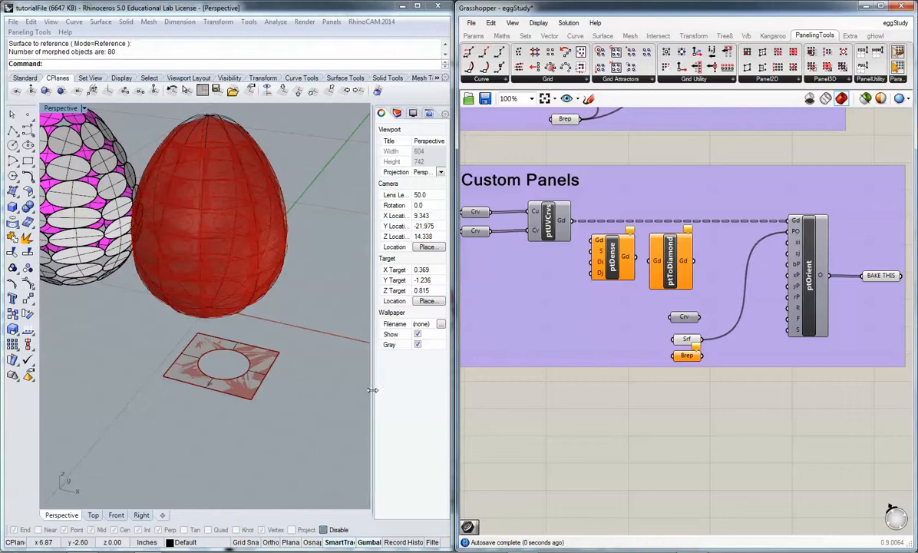
right_click_drag(277, 363, 201, 371)
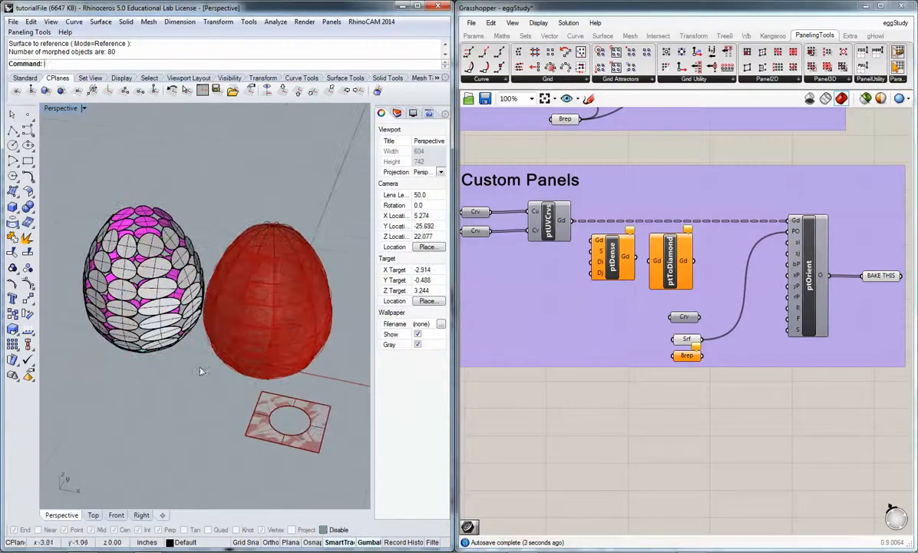
left_click(874, 279)
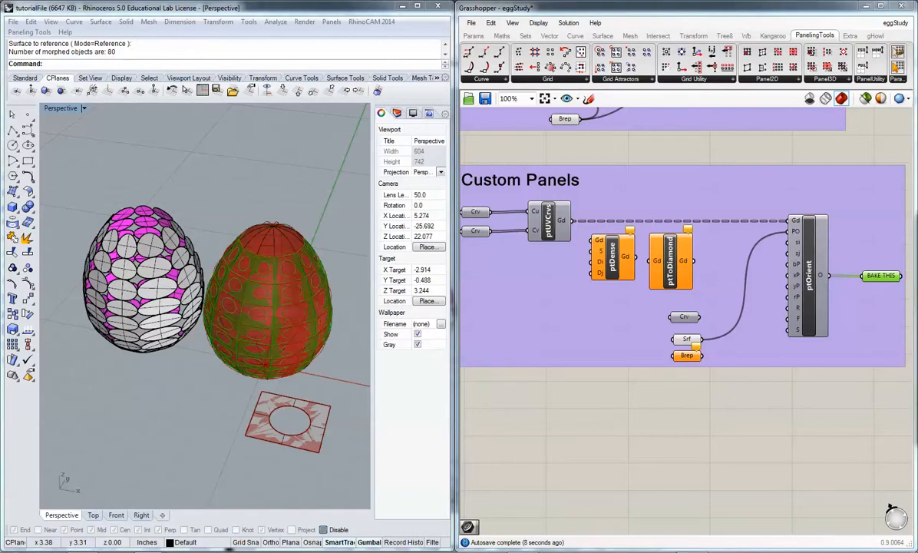
- Move the newly baked perforated panels along the negative X axis, beyond the egg made of circular panels
scroll(182, 348, "down", 3)
right_click_drag(182, 348, 322, 308)
left_click(327, 306)
left_click(355, 330)
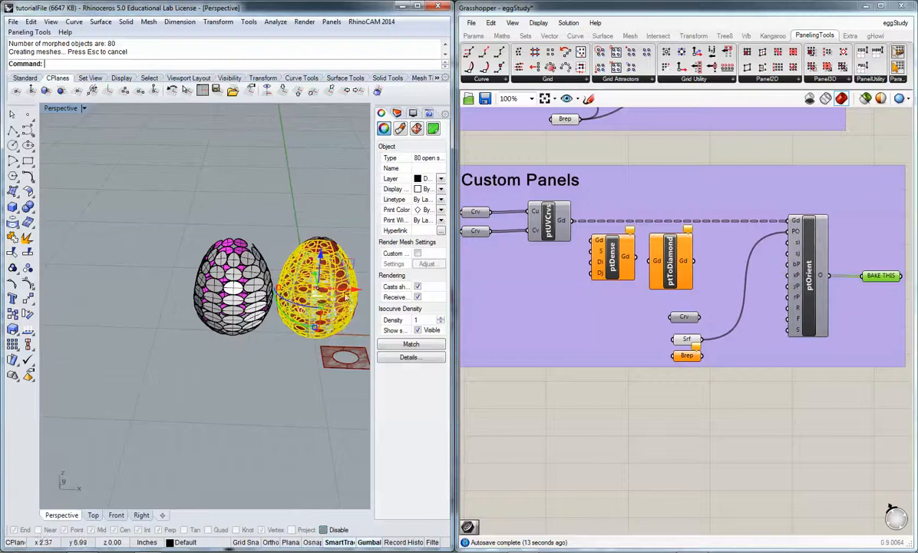
left_click_drag(332, 274, 172, 316)
left_click(167, 344)
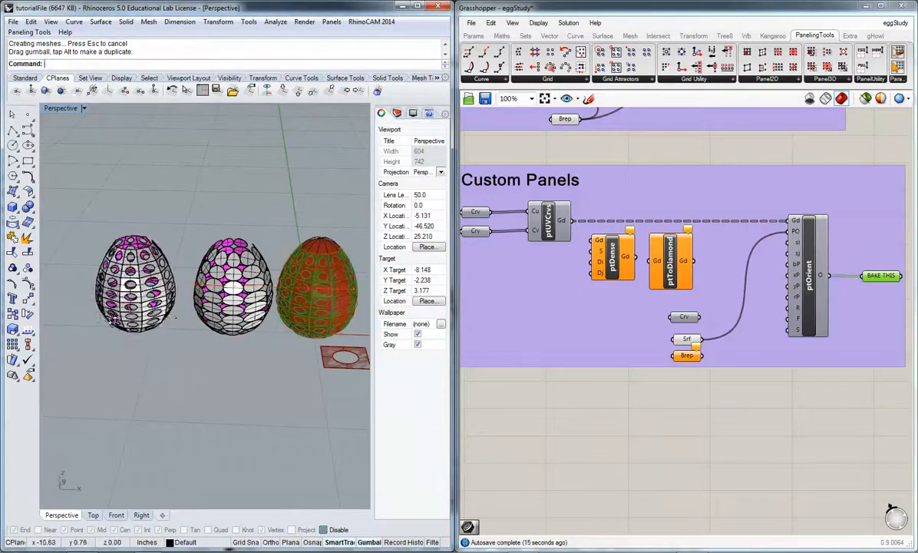
- Examine the baked perforated-panel egg beside the circular-panel egg from several angles and distances
right_click_drag(111, 316, 121, 295)
scroll(120, 296, "up", 8)
right_click_drag(179, 303, 144, 273)
scroll(183, 317, "down", 4)
scroll(160, 298, "up", 4)
scroll(153, 299, "down", 2)
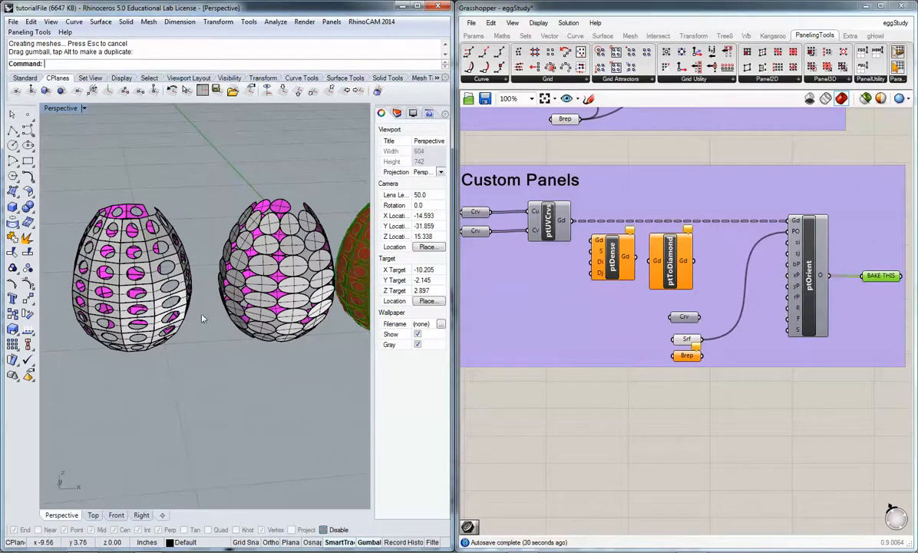
right_click_drag(202, 317, 170, 302, "shift")
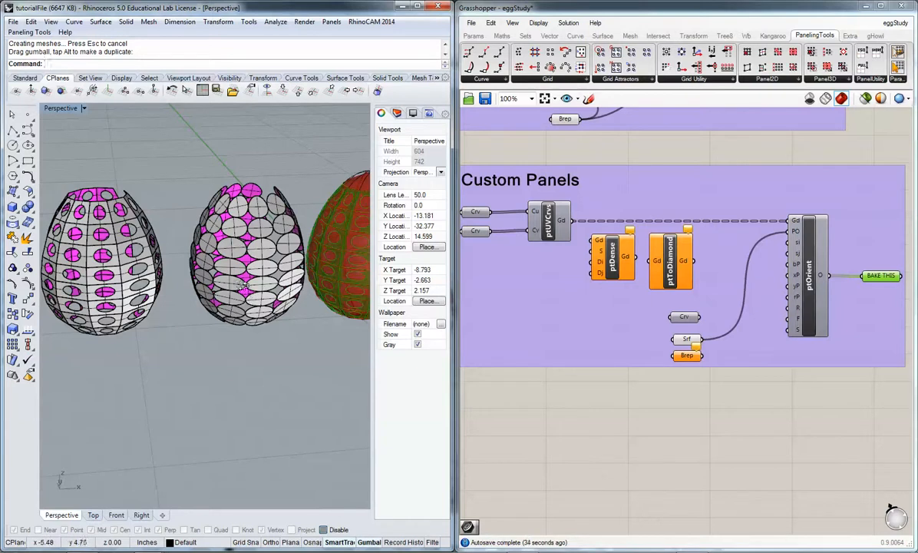
right_click_drag(242, 286, 248, 220)
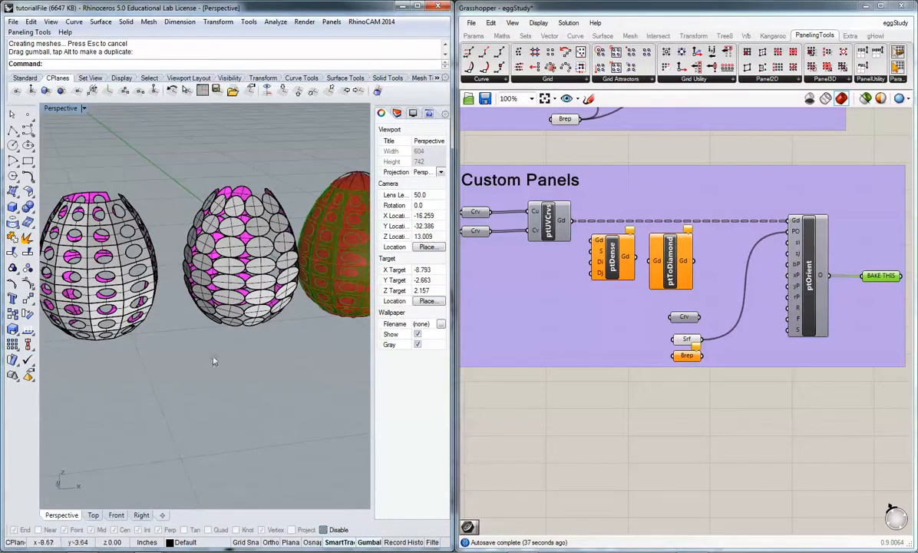
right_click_drag(243, 368, 182, 354, "shift")
scroll(216, 350, "down", 2)
scroll(185, 354, "down", 2)
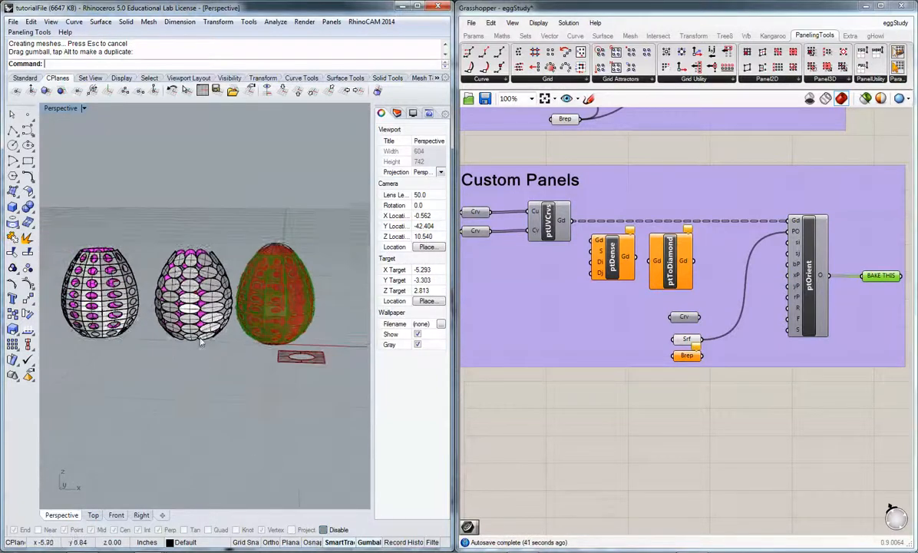
- Delete the plane surface with the circular hole beneath the egg, keeping the circle
right_click_drag(210, 309, 218, 381, "shift")
right_click_drag(285, 413, 224, 322)
scroll(266, 421, "up", 4)
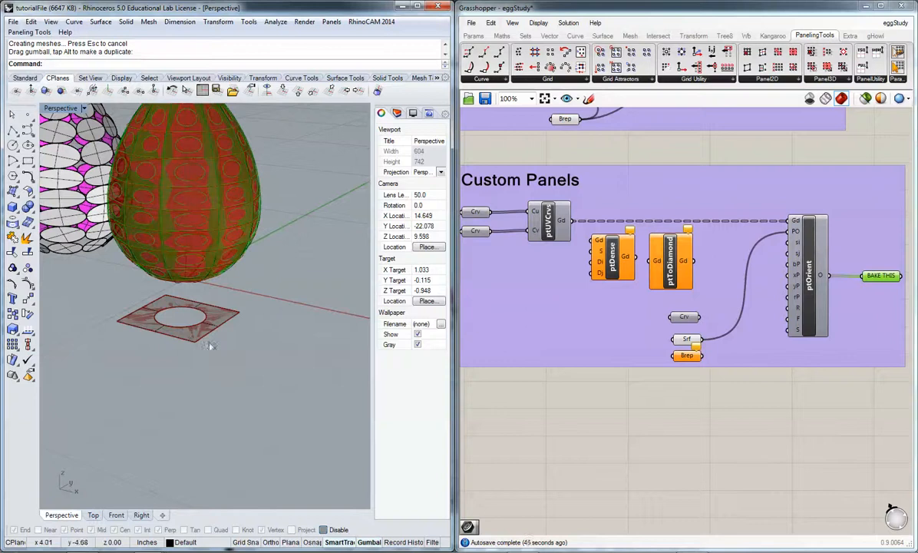
scroll(182, 343, "up", 2)
left_click(157, 329)
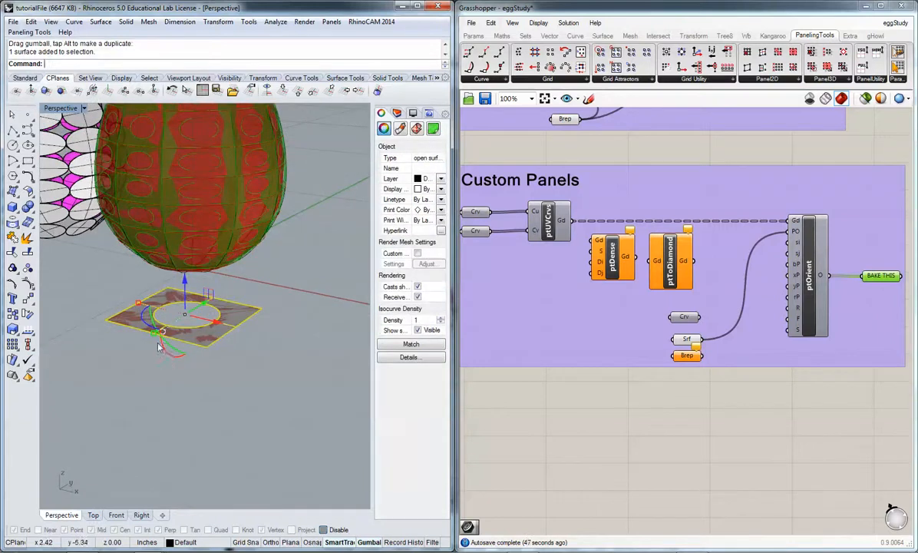
left_click(121, 327)
left_click(136, 297)
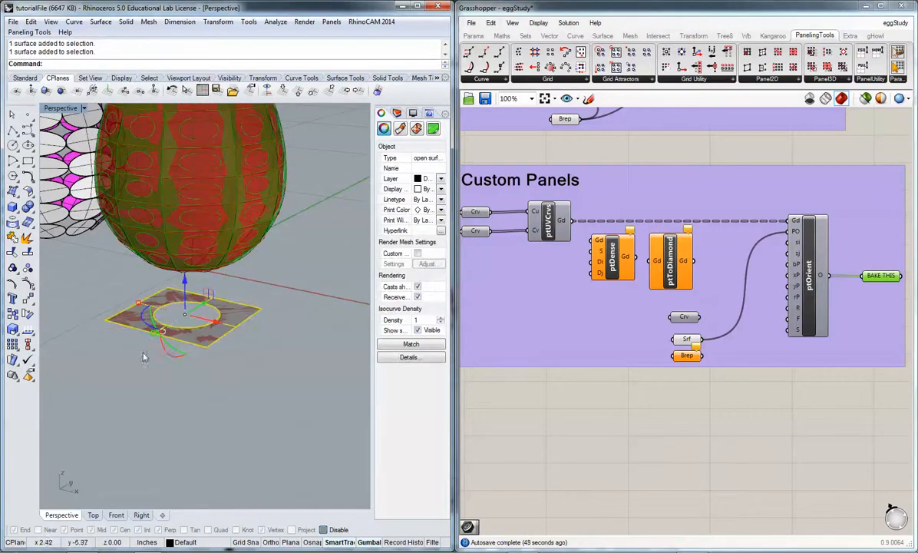
key("Delete")
- Draw a corner-to-corner rectangle around the circle and shift it so the circle sits roughly at its centre
right_click_drag(159, 351, 177, 294, "shift")
left_click(29, 161)
left_click(187, 296)
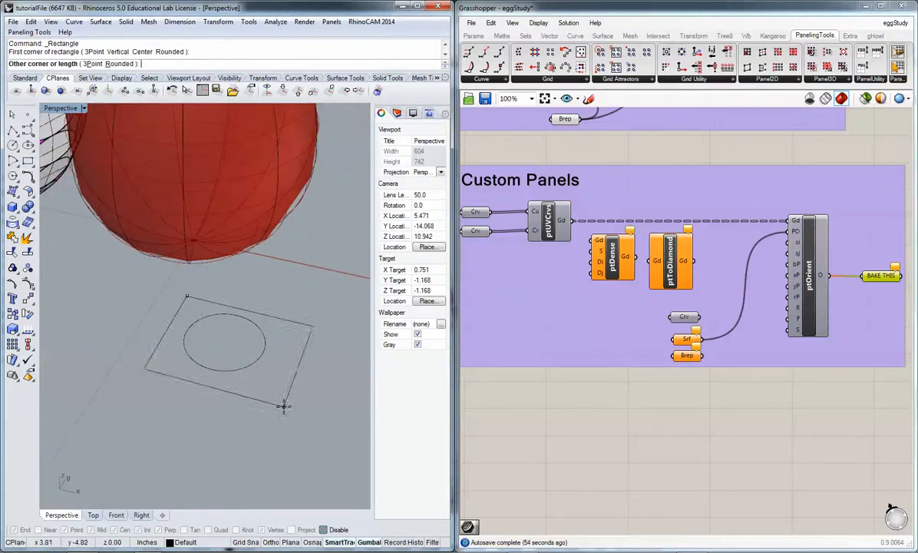
left_click(292, 444)
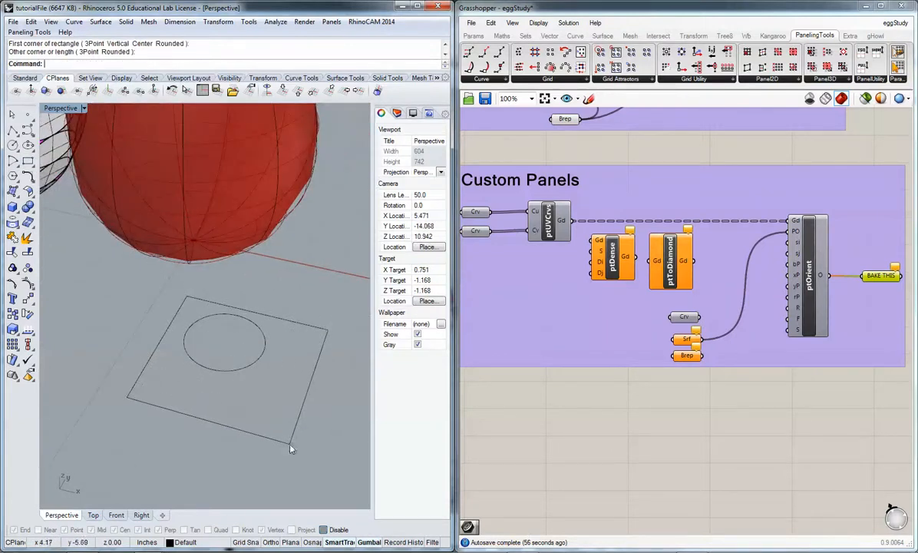
left_click_drag(275, 442, 256, 416)
left_click(232, 365)
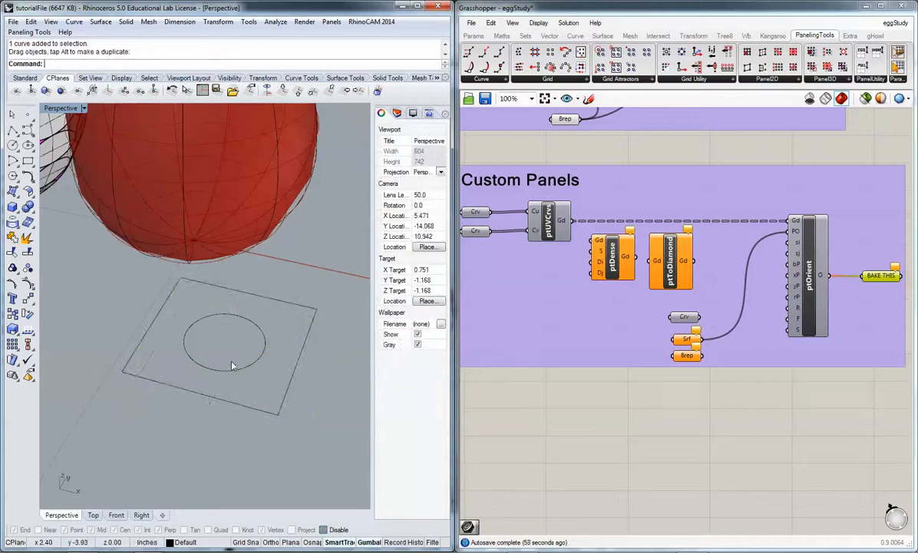
- Extrude the circle upward with ExtrudeCrv into a shallow solid disc about 0.28 inches high
left_click(228, 375)
type("tru")
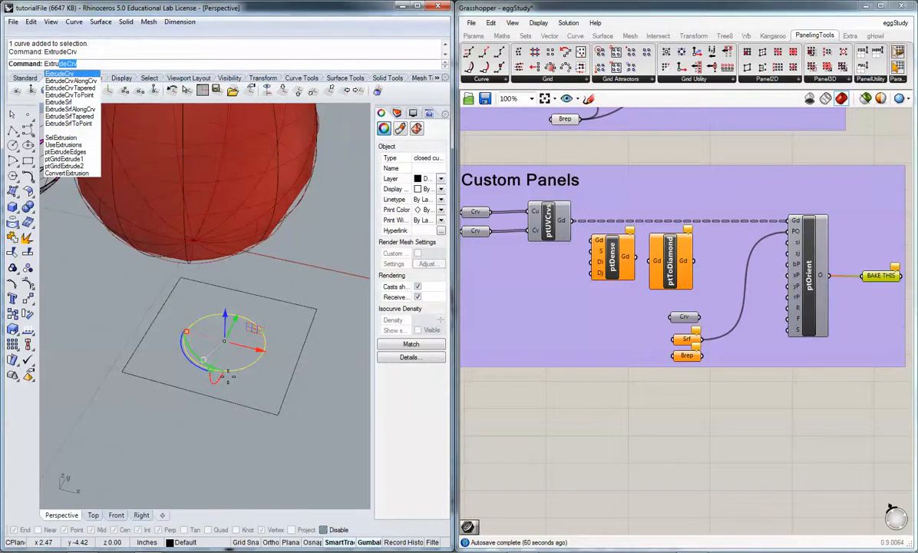
key("Return")
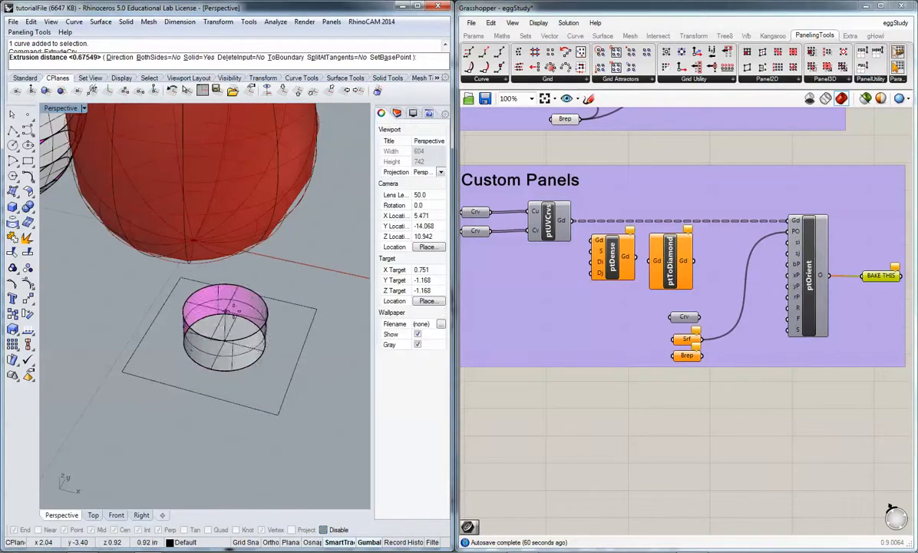
left_click(236, 333)
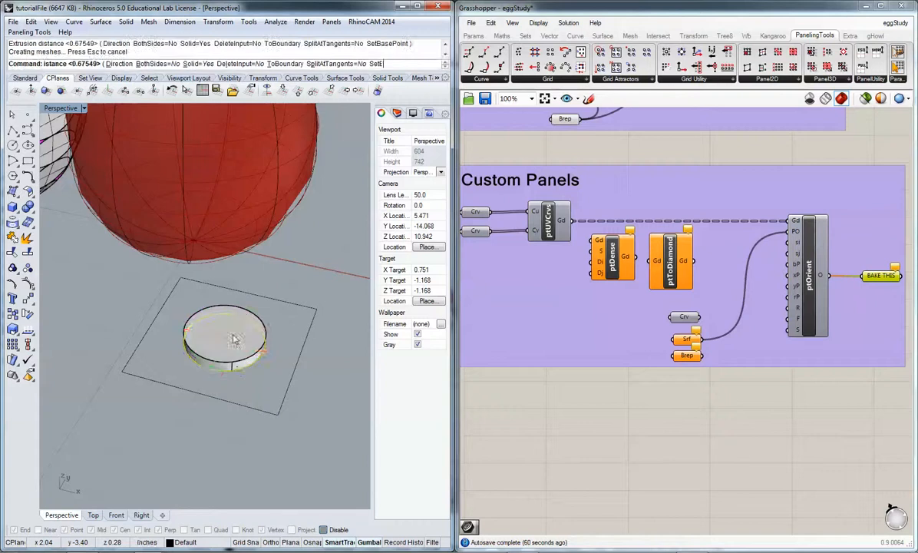
key("Escape")
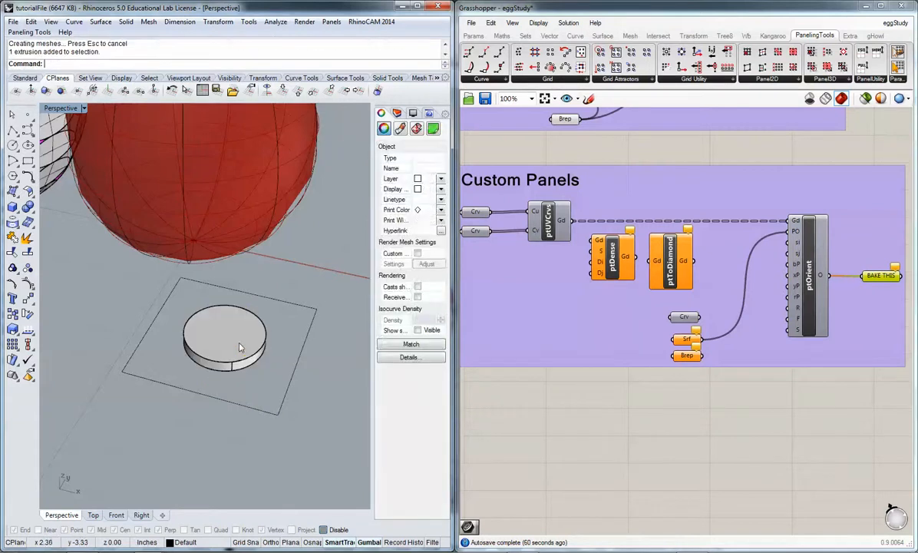
- Duplicate the top circular edge of the disc as a curve with DupEdge
type("DupEdge")
key("Return")
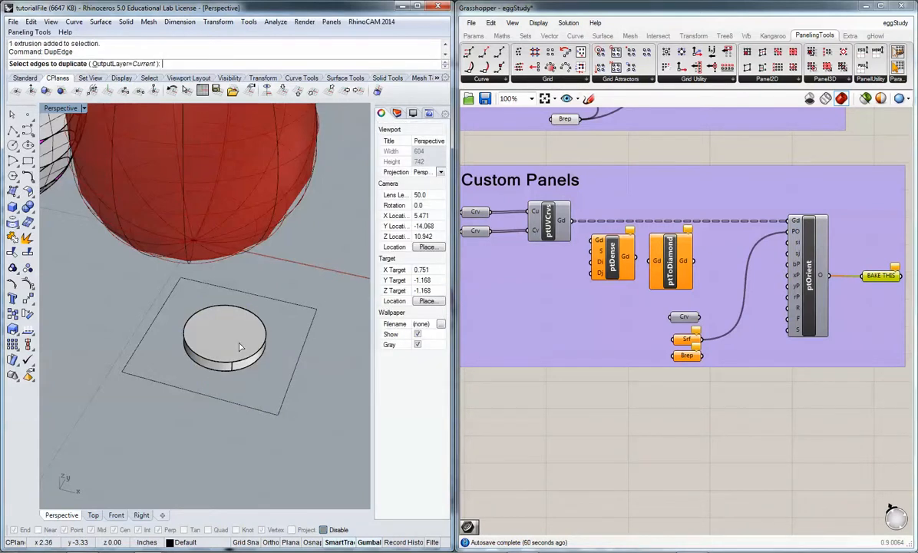
left_click(217, 339)
key("Return")
- Delete the extruded disc and the original base circle, keeping the raised circle
left_click(212, 335)
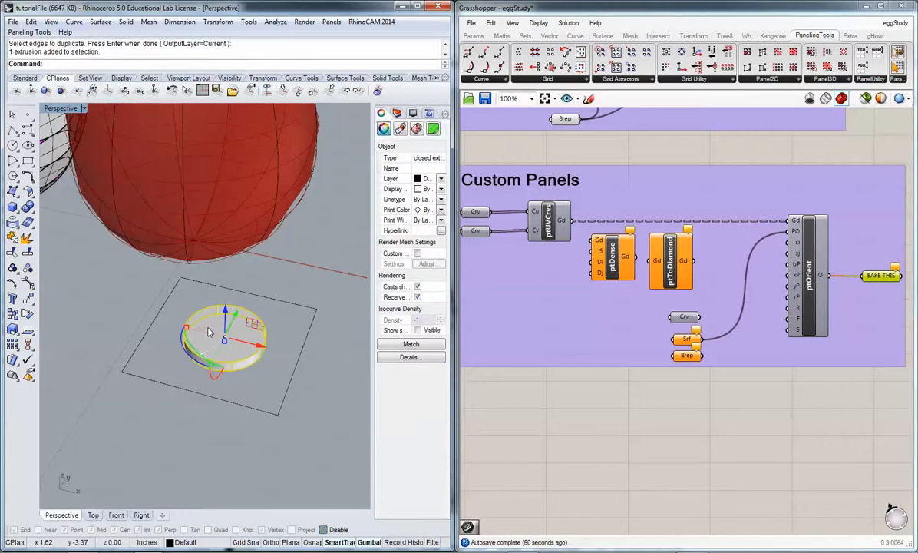
key("Delete")
left_click(195, 358)
key("Delete")
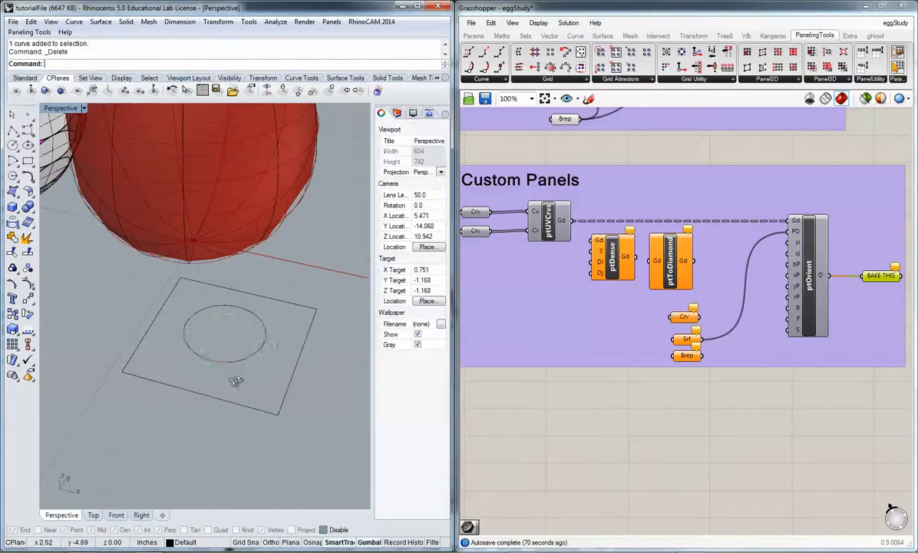
- Loft between the rectangle and the raised circle with the Normal style and Do not simplify
right_click_drag(241, 377, 227, 360)
type("Loft")
key("Return")
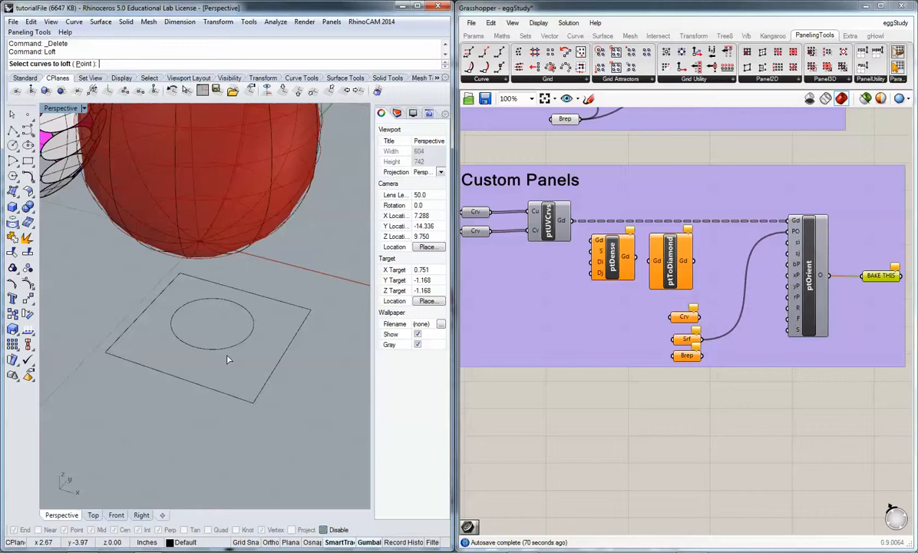
left_click(218, 385)
left_click(212, 350)
key("Return")
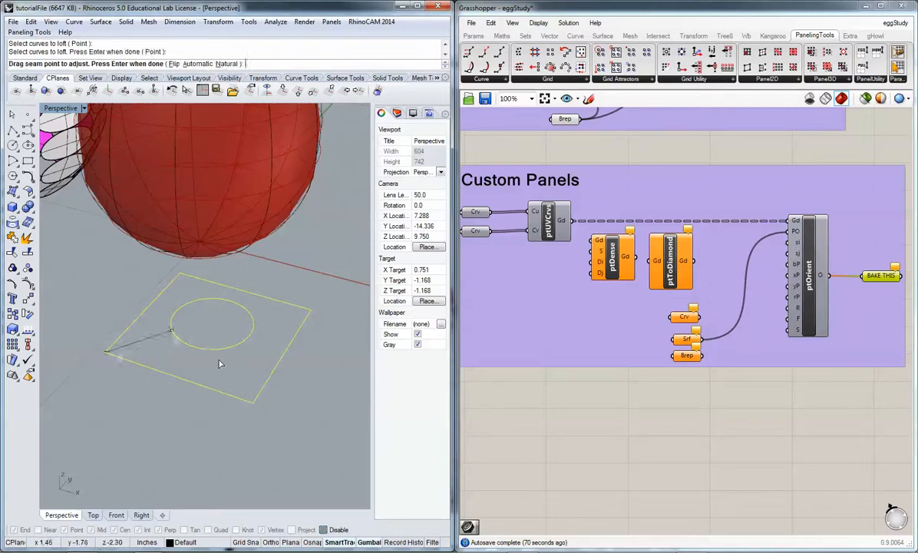
key("Return")
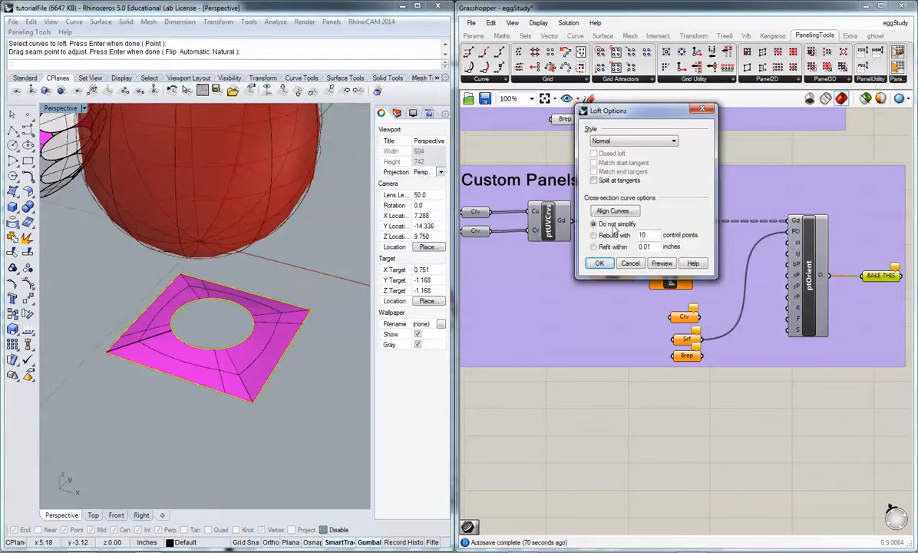
left_click(599, 263)
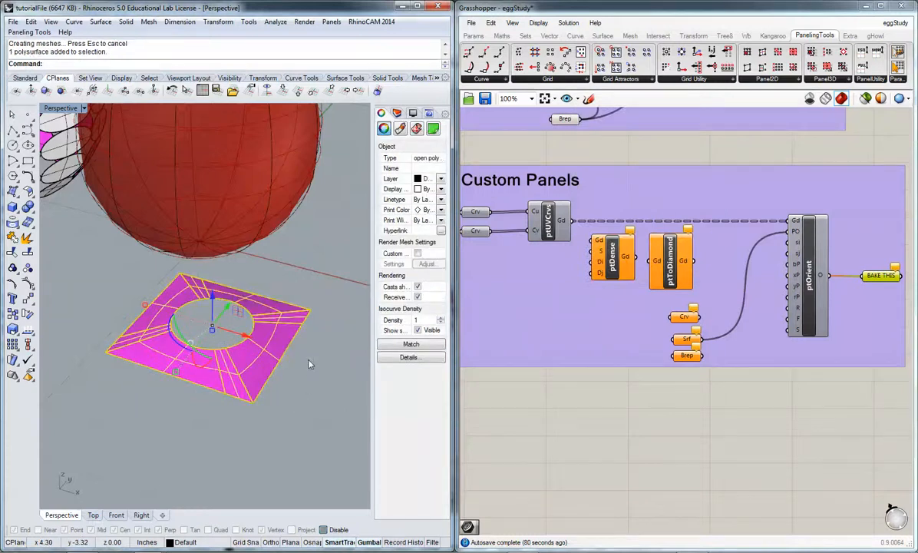
- Flip the surface normals of the lofted polysurface with the Dir command
type("dir")
key("Return")
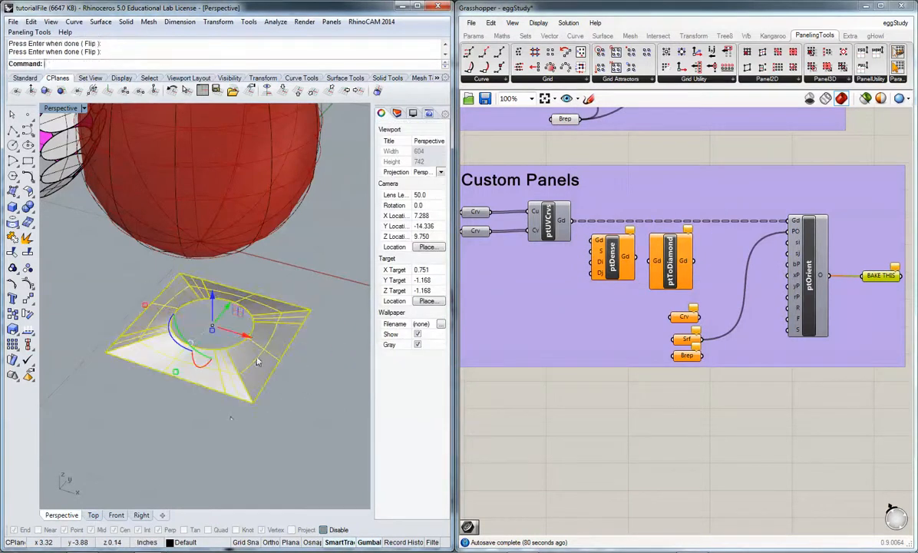
left_click(232, 424)
- Reference the lofted polysurface as the single Brep in the Brep parameter and feed it into ptOrient's PO input
right_click_drag(232, 424, 223, 338)
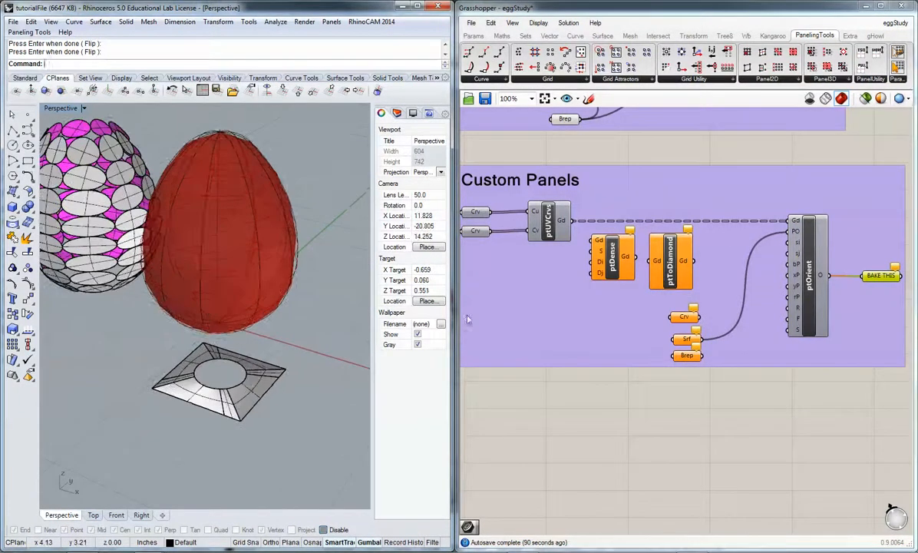
left_click(688, 357)
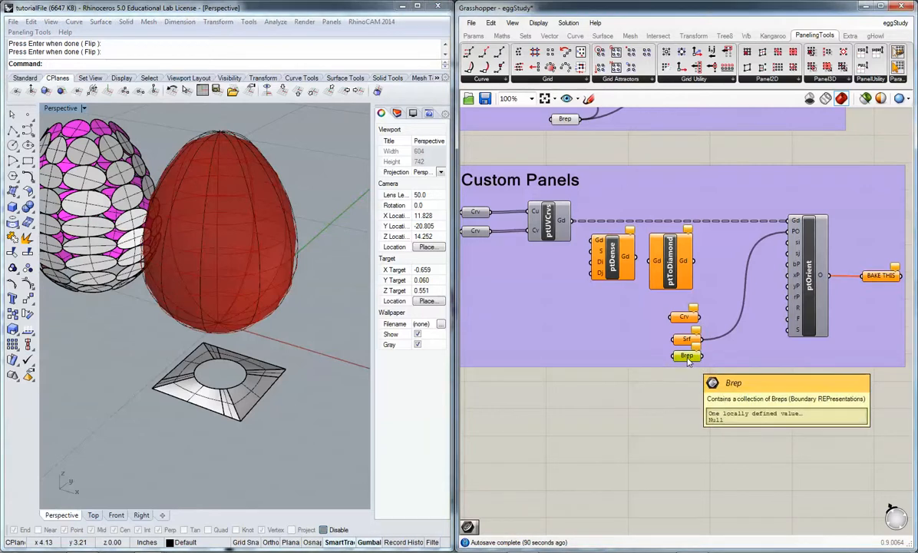
right_click(688, 359)
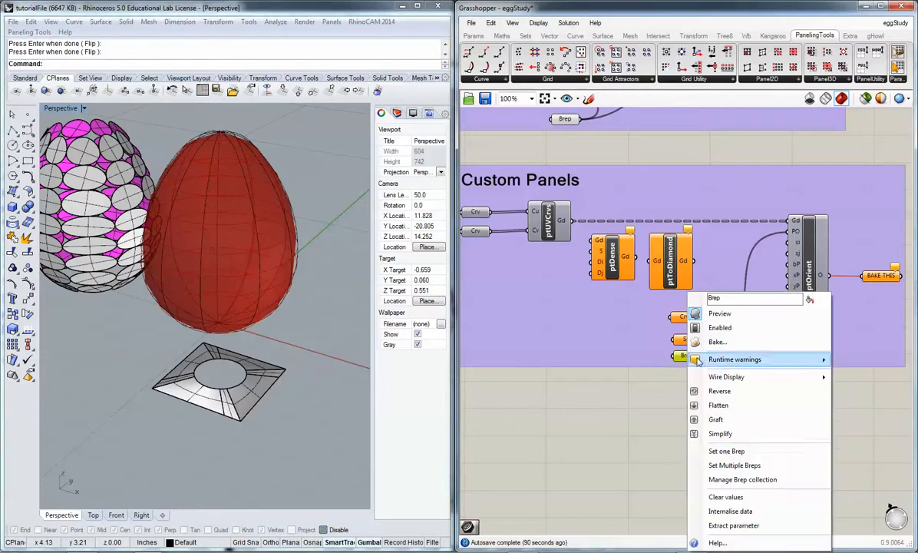
left_click(733, 452)
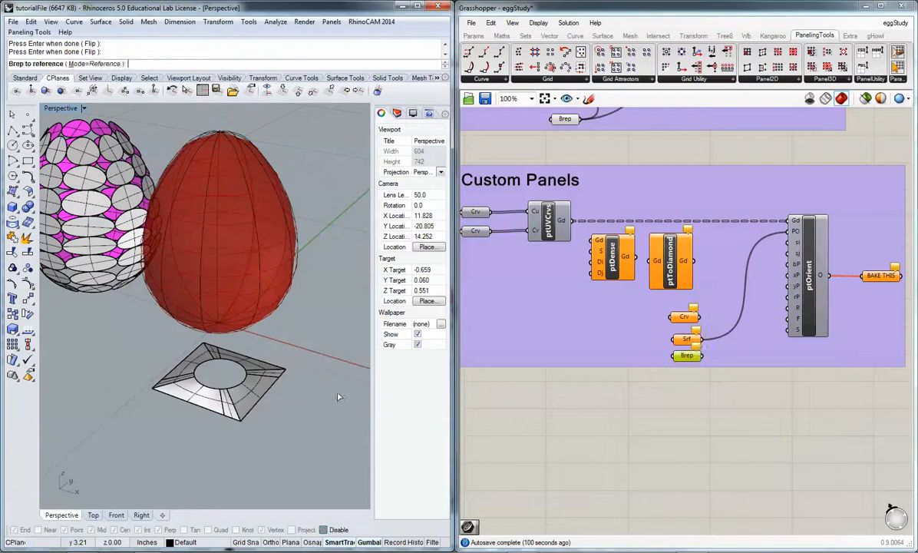
left_click(247, 396)
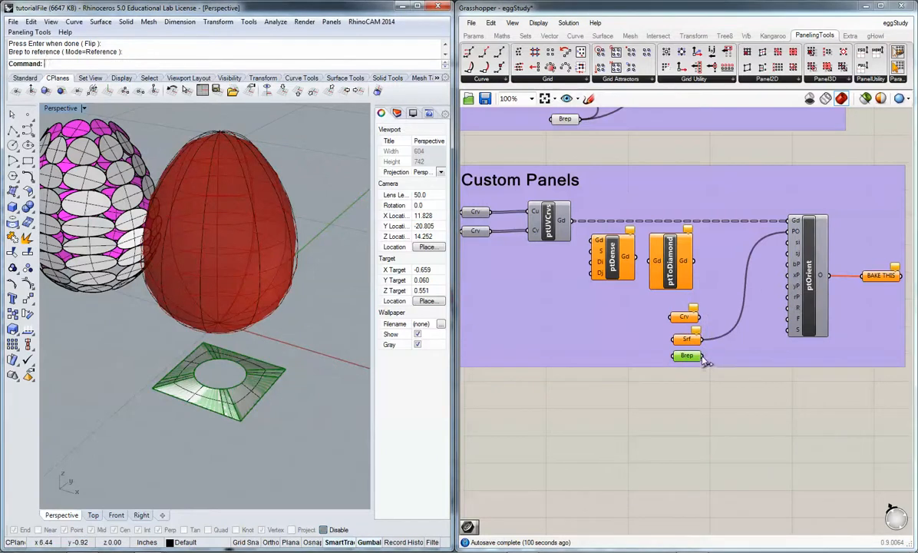
left_click_drag(701, 356, 789, 230)
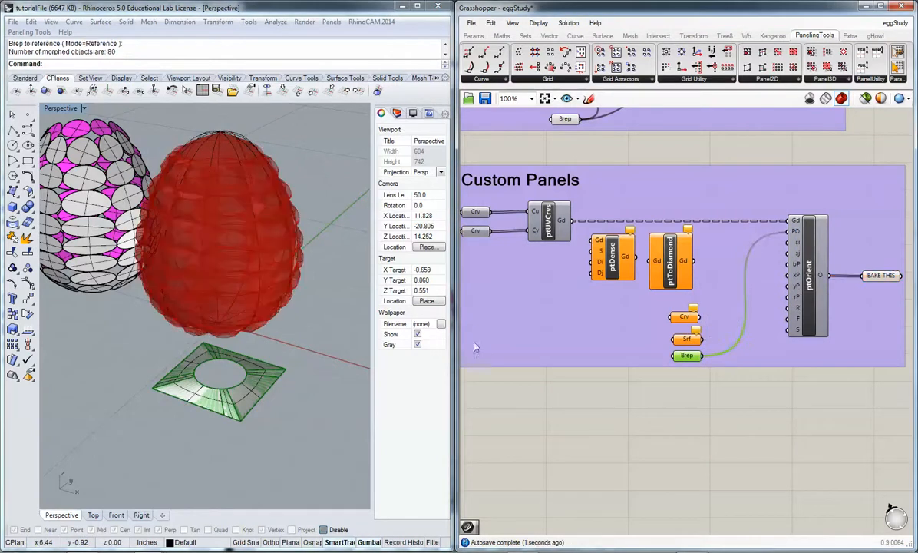
- Bake the oriented Brep panels from the BAKE THIS parameter
right_click_drag(254, 330, 231, 341)
scroll(276, 333, "down", 4)
scroll(193, 324, "up", 3)
scroll(194, 330, "down", 3)
left_click(879, 278)
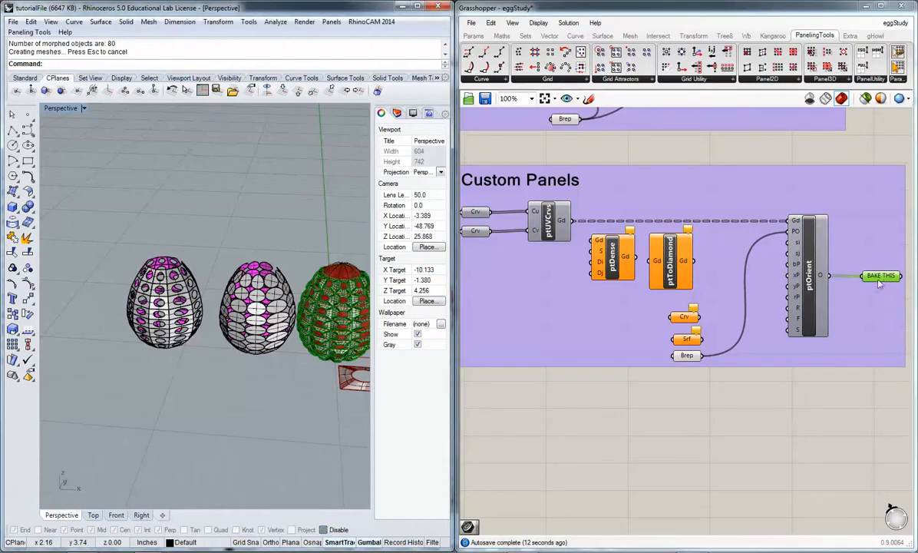
- Undo the trial move of the single panel and the last bake of the oriented Brep panels
left_click_drag(343, 316, 209, 323)
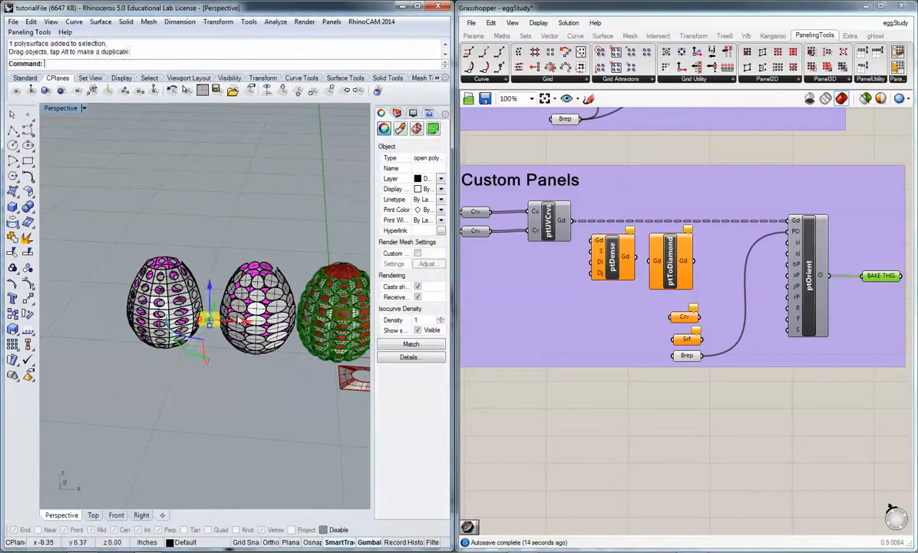
key("ctrl+z")
key("ctrl+z")
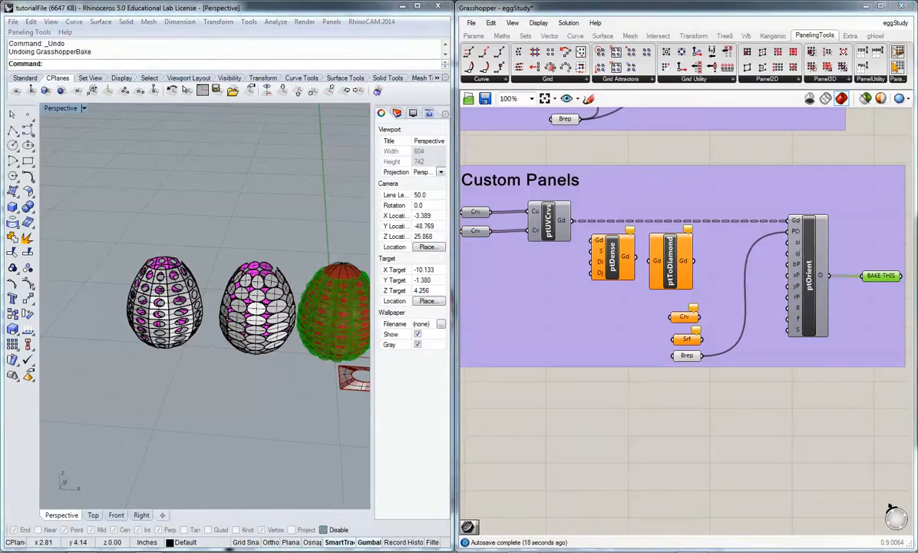
- Move the grouped baked Brep panels to the far end of the row of baked eggs, beyond the circular-hole egg
left_click_drag(350, 320, 70, 307)
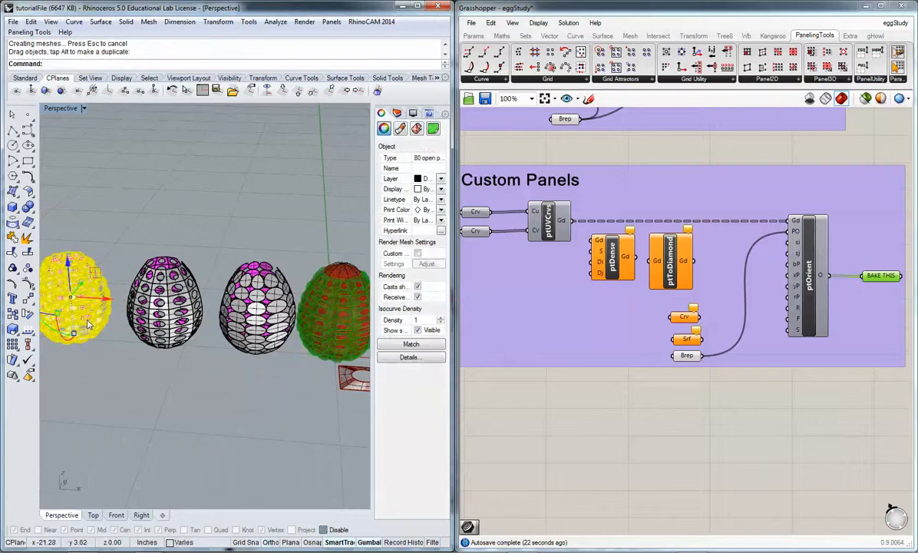
type("z")
key("space")
type("s")
key("space")
left_click(99, 419)
scroll(177, 357, "down", 4)
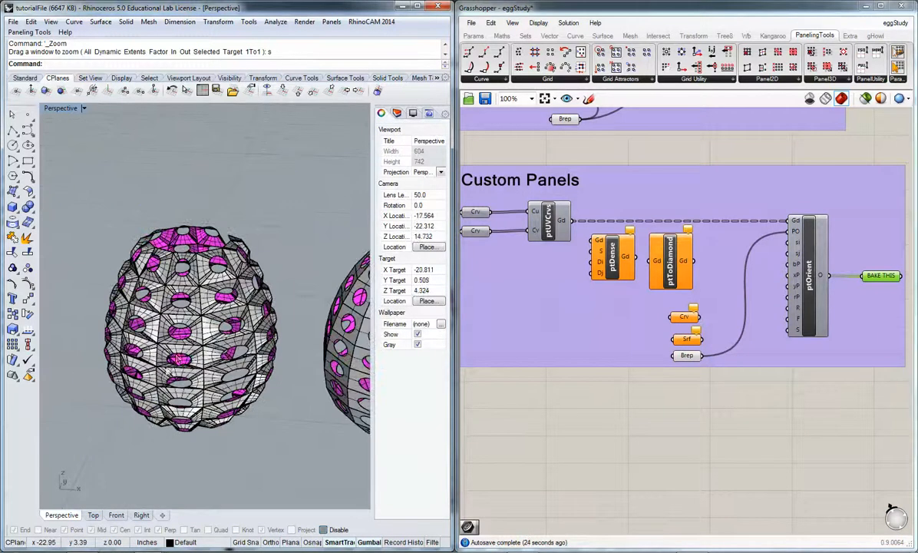
- Turn off surface isocurve visibility for the 80 baked Brep panels
left_click(230, 289)
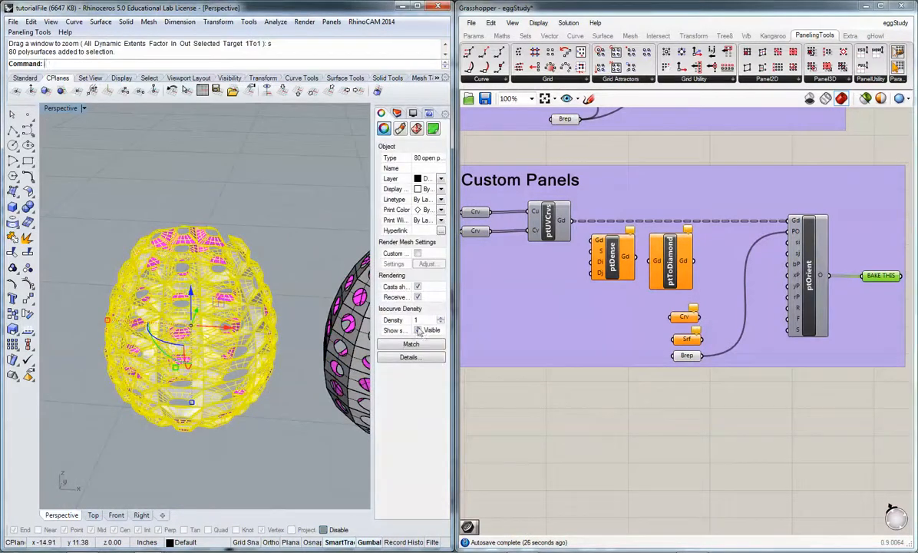
left_click(418, 330)
left_click(247, 230)
right_click_drag(218, 299, 248, 265)
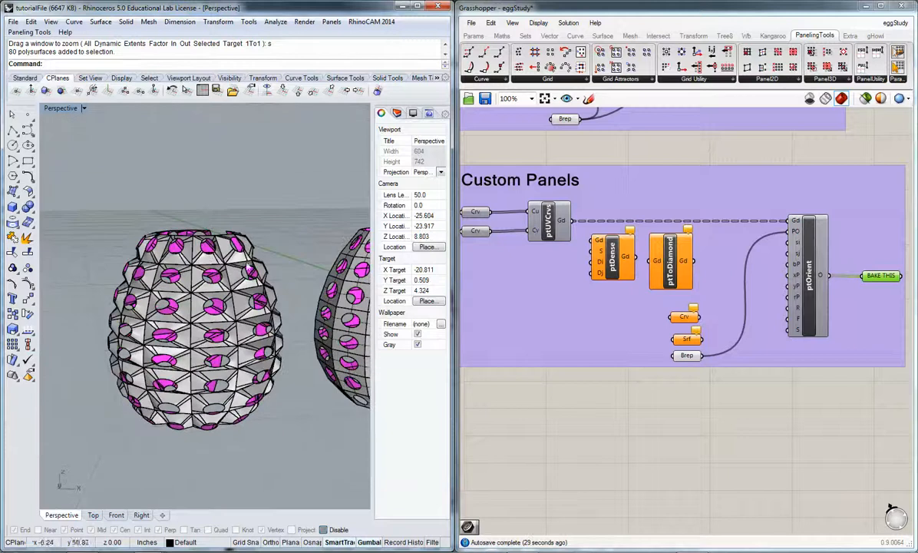
- Examine the baked Brep panels in Rendered display mode and return the perspective viewport to Shaded
left_click(80, 107)
left_click(99, 162)
right_click_drag(208, 230, 252, 390)
right_click_drag(134, 353, 298, 388, "shift")
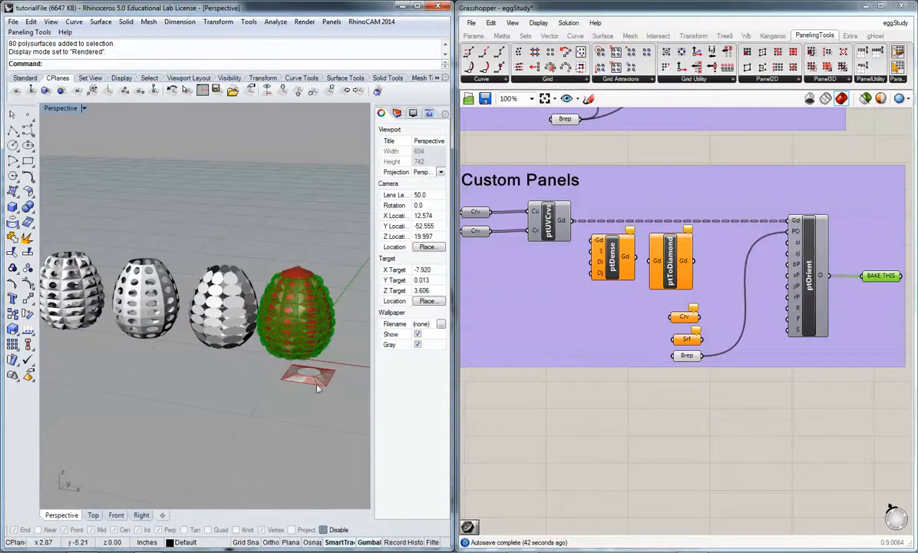
right_click_drag(66, 350, 229, 371, "shift")
scroll(256, 356, "up", 8)
right_click_drag(94, 385, 142, 361)
scroll(140, 360, "up", 5)
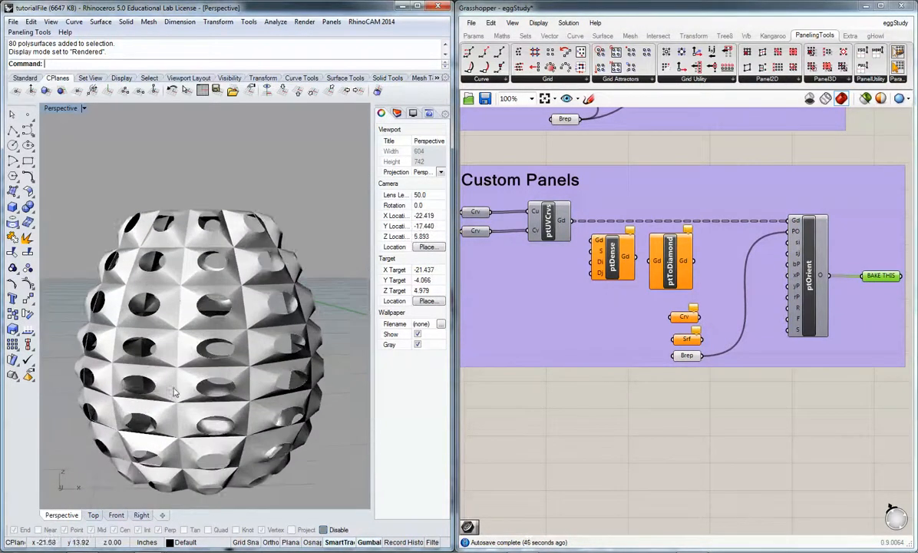
right_click_drag(173, 392, 302, 350, "shift")
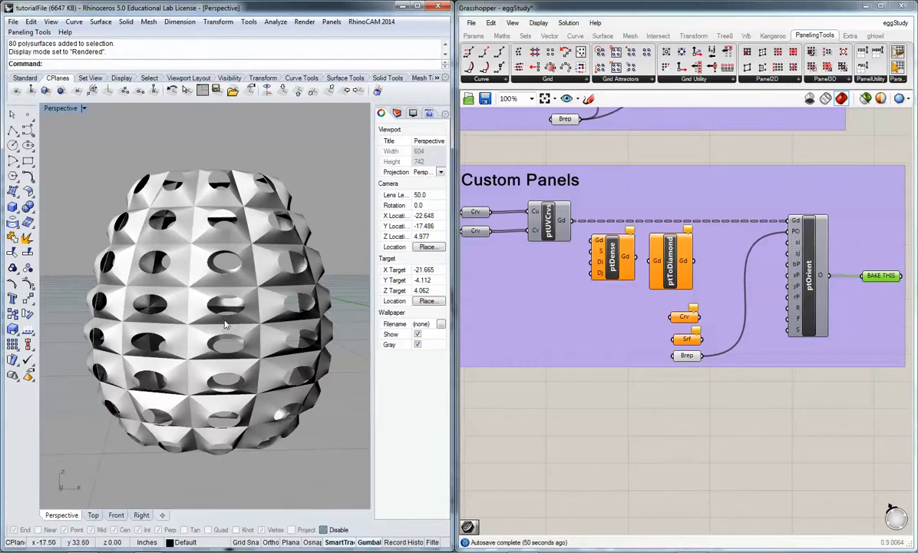
right_click_drag(245, 281, 221, 301)
scroll(225, 292, "down", 5)
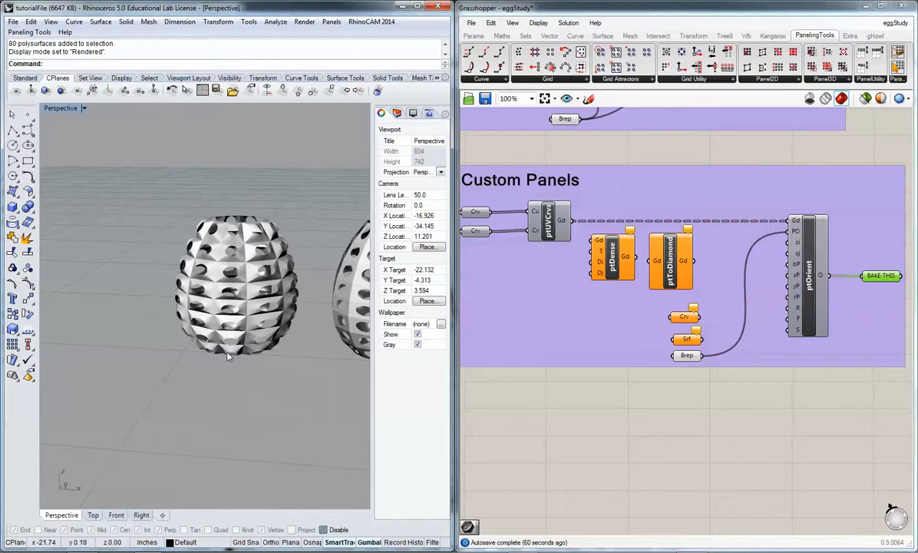
right_click_drag(227, 353, 211, 306)
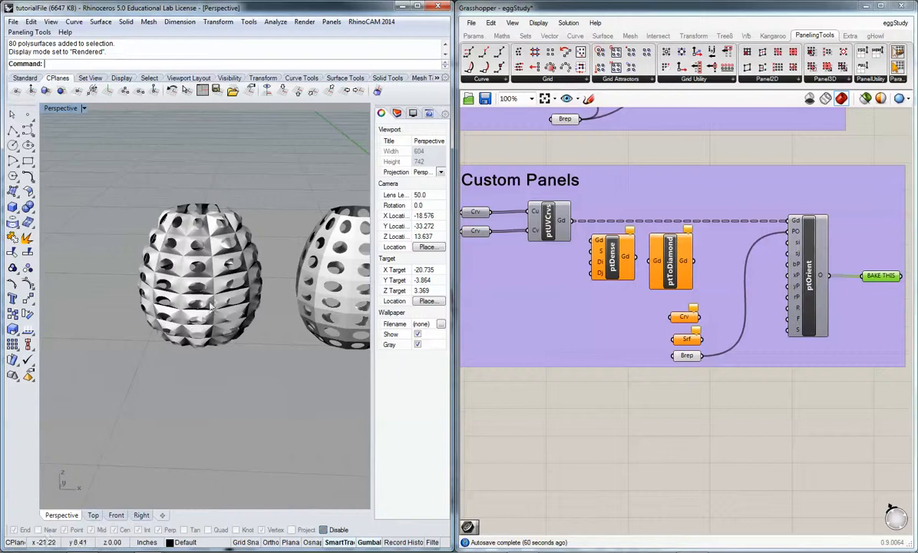
left_click(83, 109)
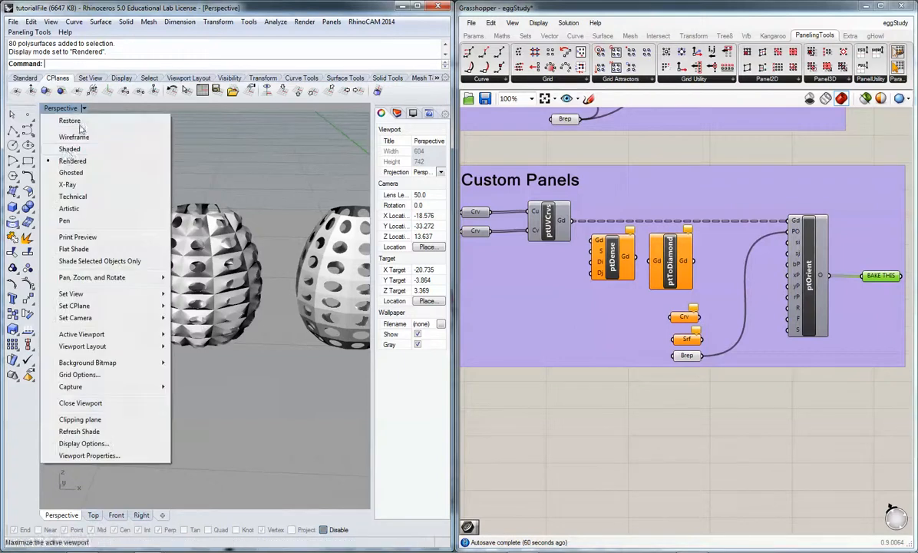
left_click(73, 134)
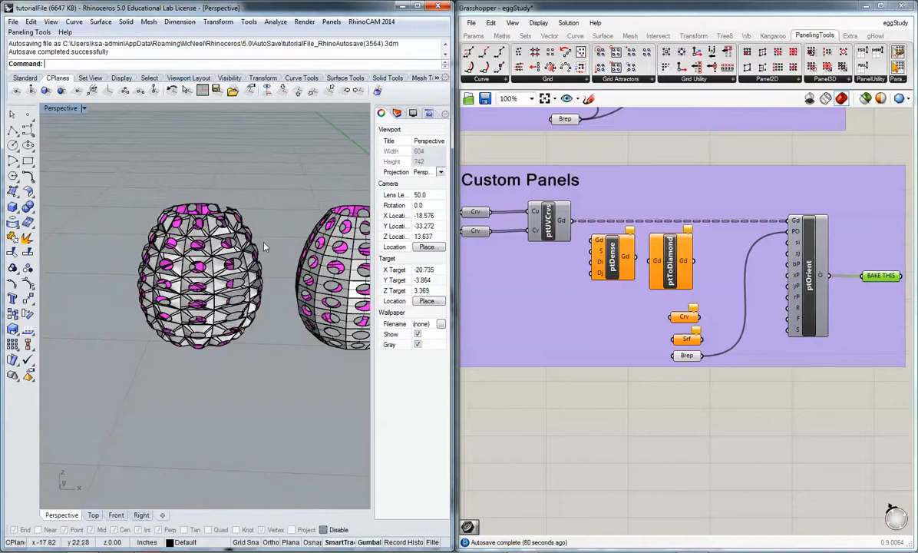
- Inspect the lofted source polysurface beside the original egg up close
right_click_drag(257, 234, 115, 192, "shift")
right_click_drag(284, 307, 211, 318, "shift")
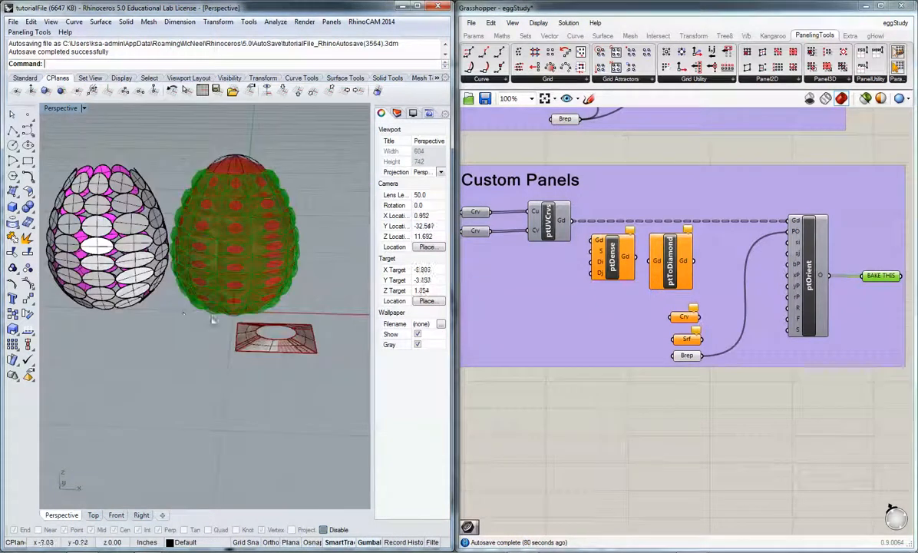
right_click_drag(288, 327, 244, 345)
scroll(279, 359, "up", 4)
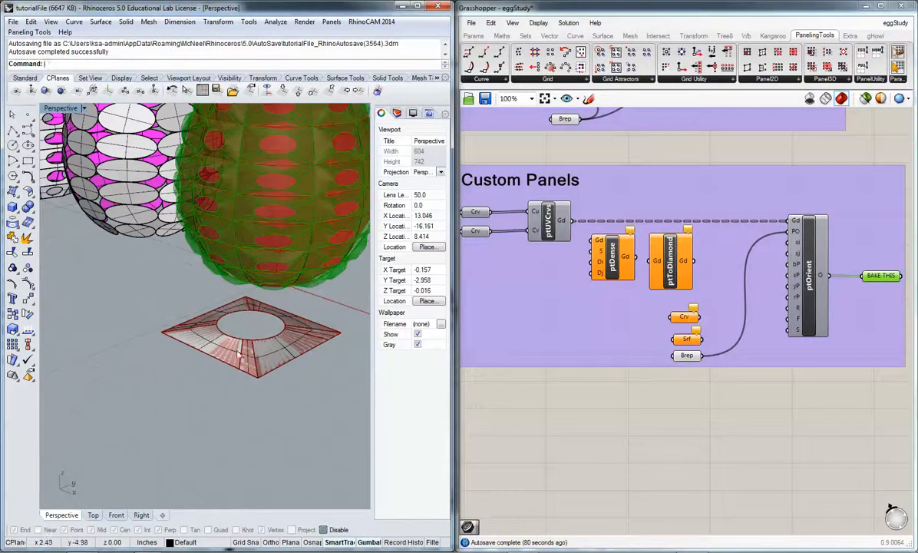
left_click(238, 354)
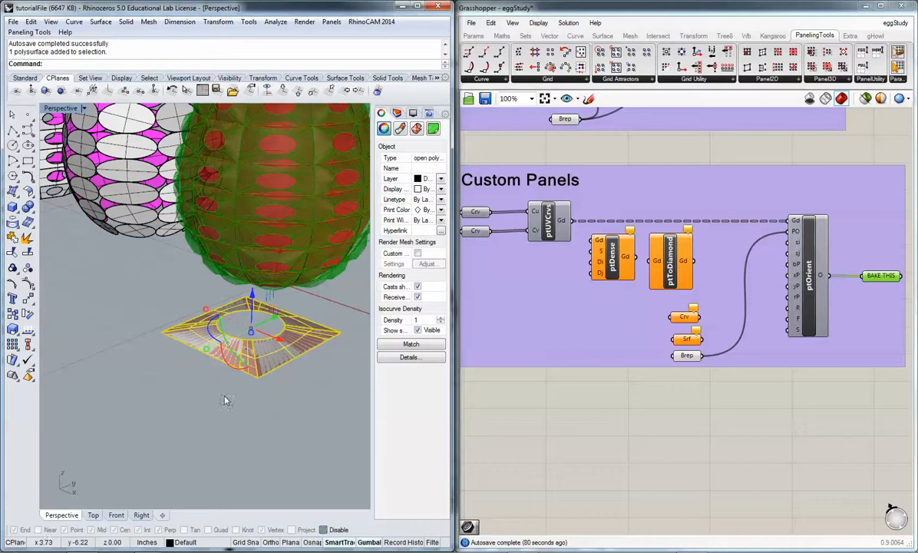
left_click(225, 399)
scroll(265, 365, "down", 3)
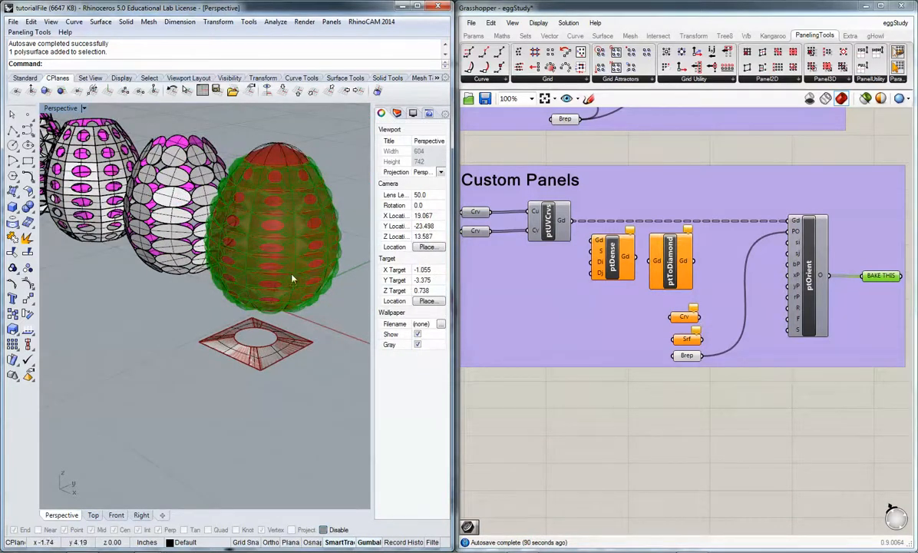
- Examine the baked Brep-panelled egg up close from the front, the back and directly above
right_click_drag(204, 311, 173, 282)
scroll(172, 282, "up", 8)
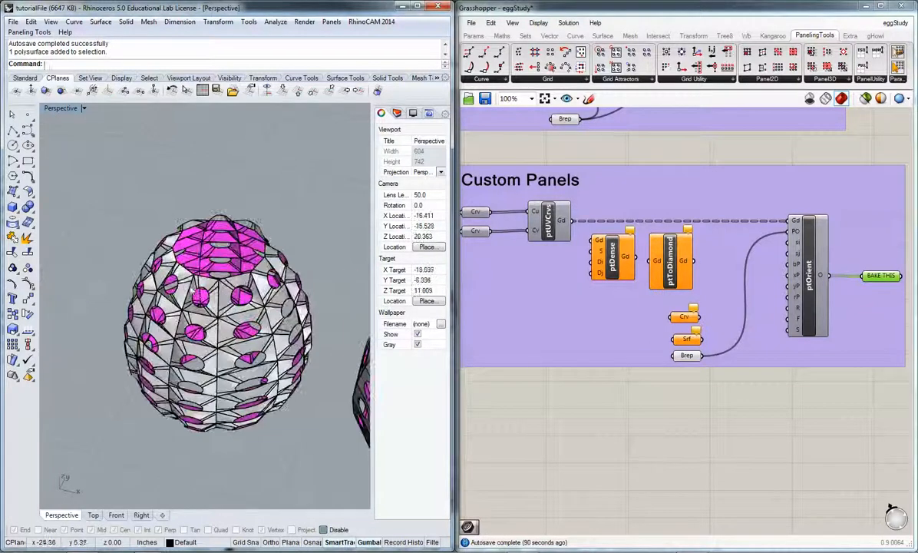
right_click_drag(245, 277, 233, 267)
right_click_drag(159, 290, 196, 270)
right_click_drag(168, 355, 217, 246, "shift")
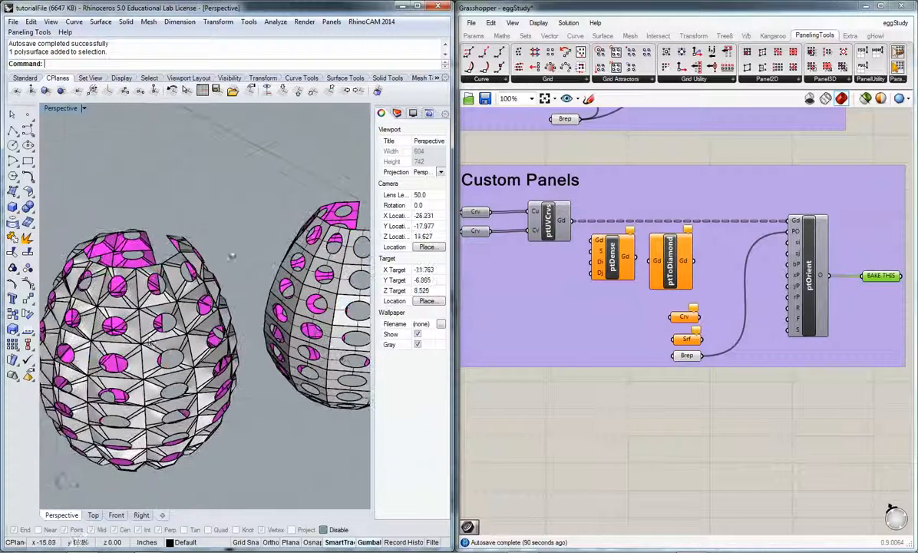
left_click(149, 339)
type("z")
key("Return")
type("s")
key("Return")
right_click_drag(129, 352, 361, 369)
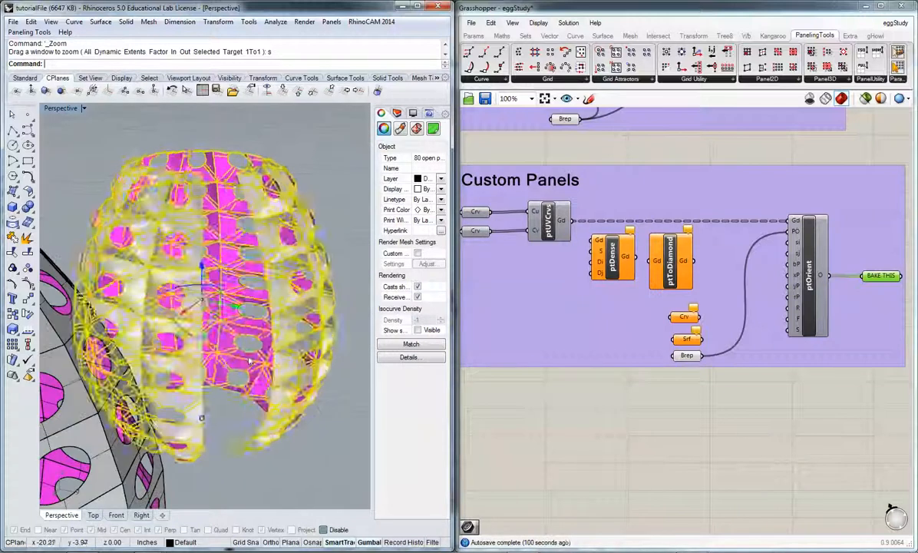
left_click(274, 484)
right_click_drag(274, 484, 205, 308)
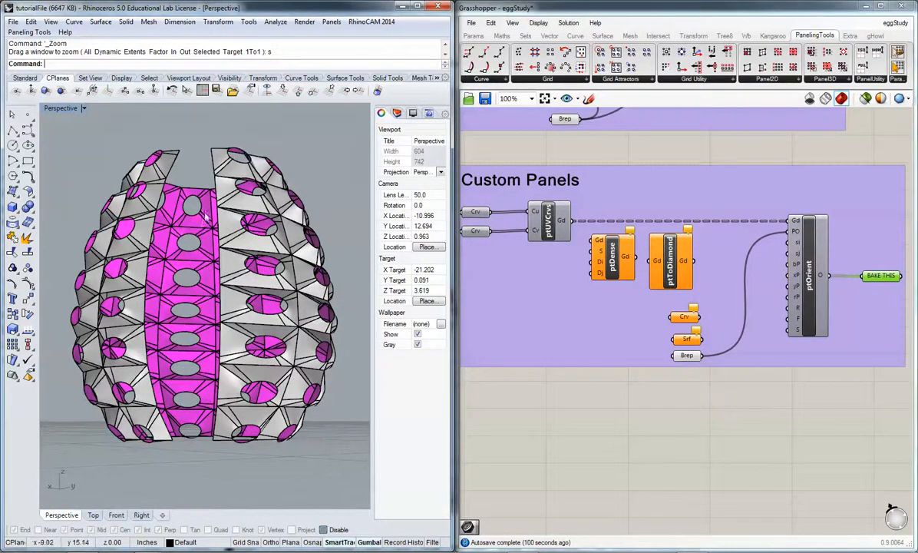
right_click_drag(205, 217, 165, 346)
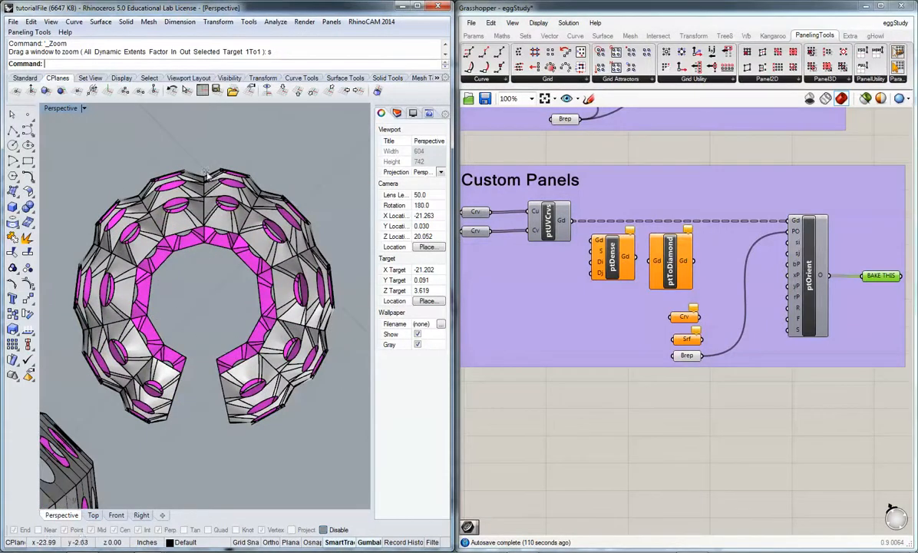
right_click_drag(250, 276, 127, 329)
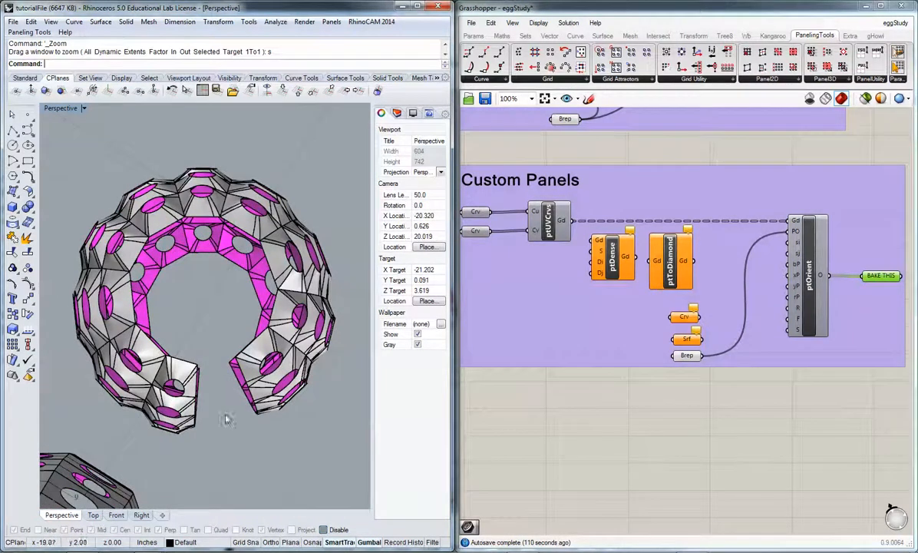
right_click_drag(214, 391, 217, 288)
- Compare the whole row of panelled eggs with the original egg and its source module
scroll(216, 288, "down", 5)
right_click_drag(307, 294, 232, 336)
scroll(233, 337, "down", 5)
right_click_drag(338, 326, 211, 334)
scroll(232, 353, "up", 4)
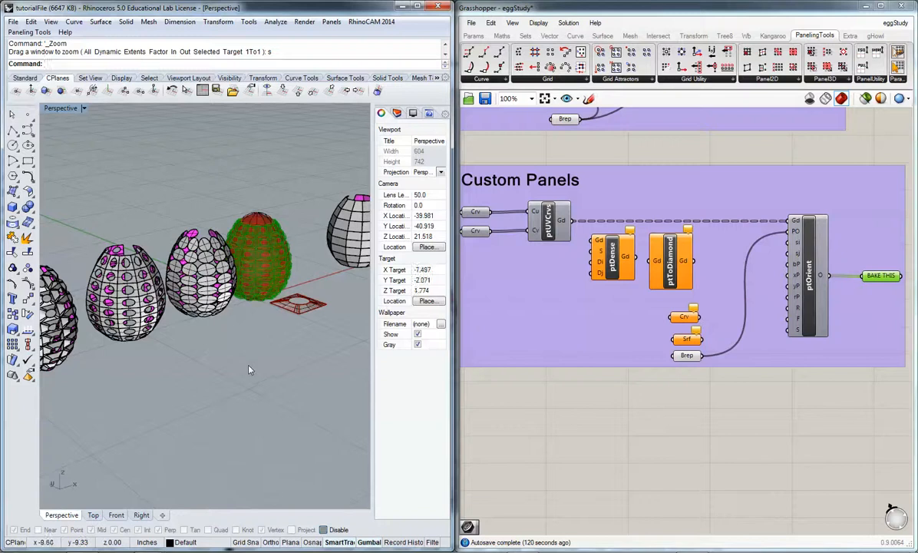
mouse_move(217, 370)
right_mouse_down()
mouse_move(206, 362)
mouse_move(264, 362)
mouse_move(221, 363)
right_mouse_up()
scroll(222, 362, "down", 2)
scroll(217, 300, "up", 3)
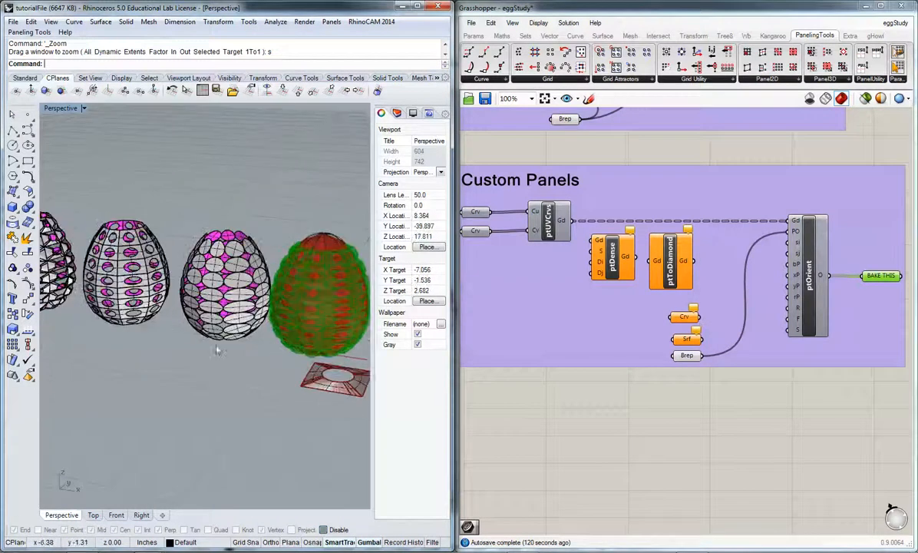